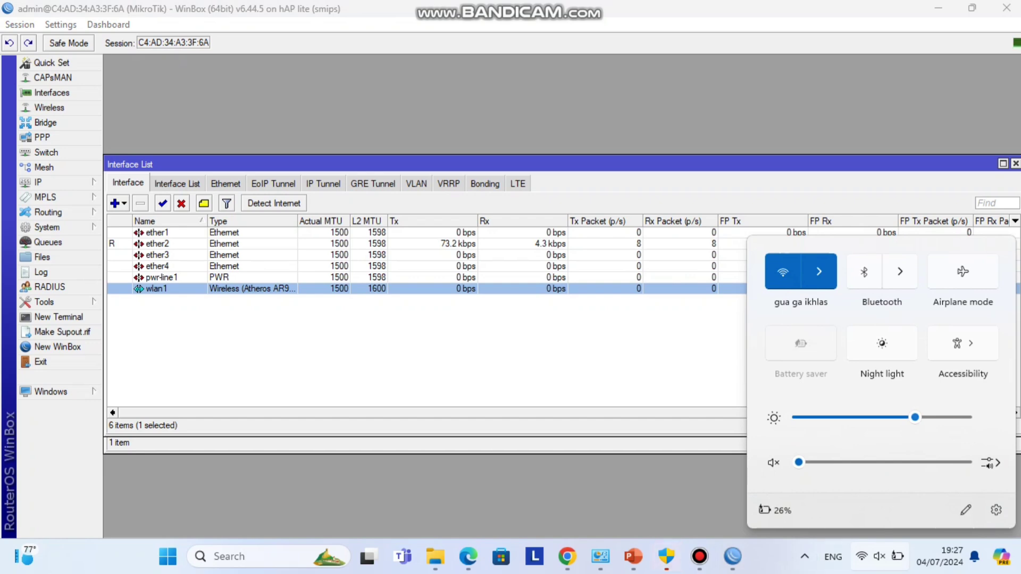
- Reconnect the laptop's Wi-Fi to gua ga ikhlas and return to WinBox's Security Profiles list
click(782, 272)
click(819, 271)
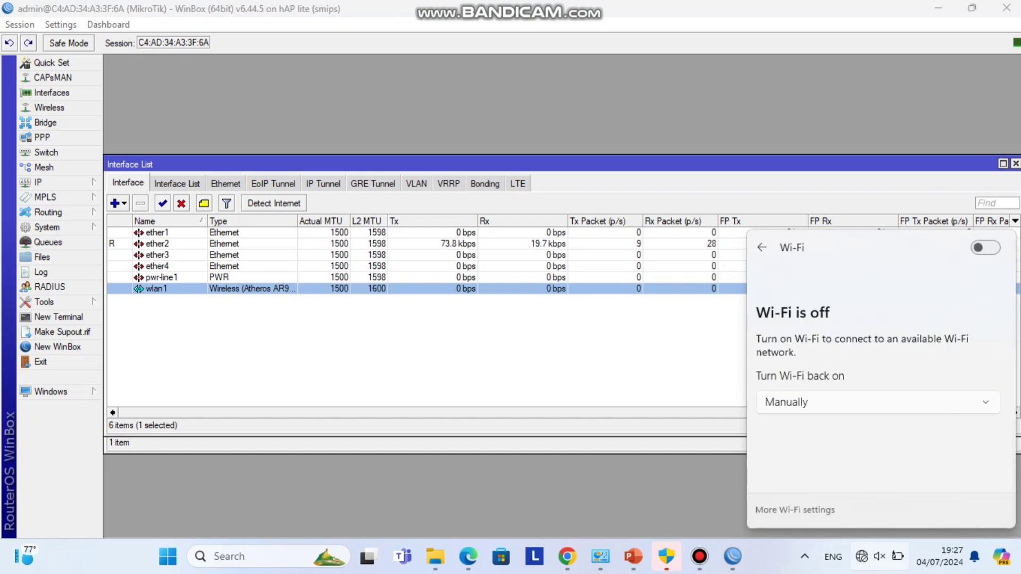
click(989, 247)
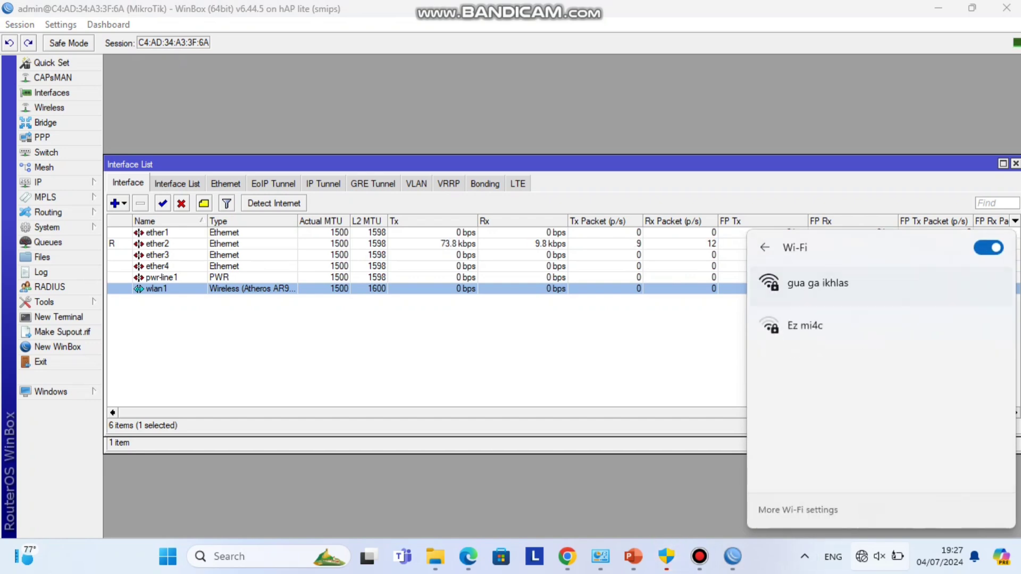
click(818, 291)
click(426, 351)
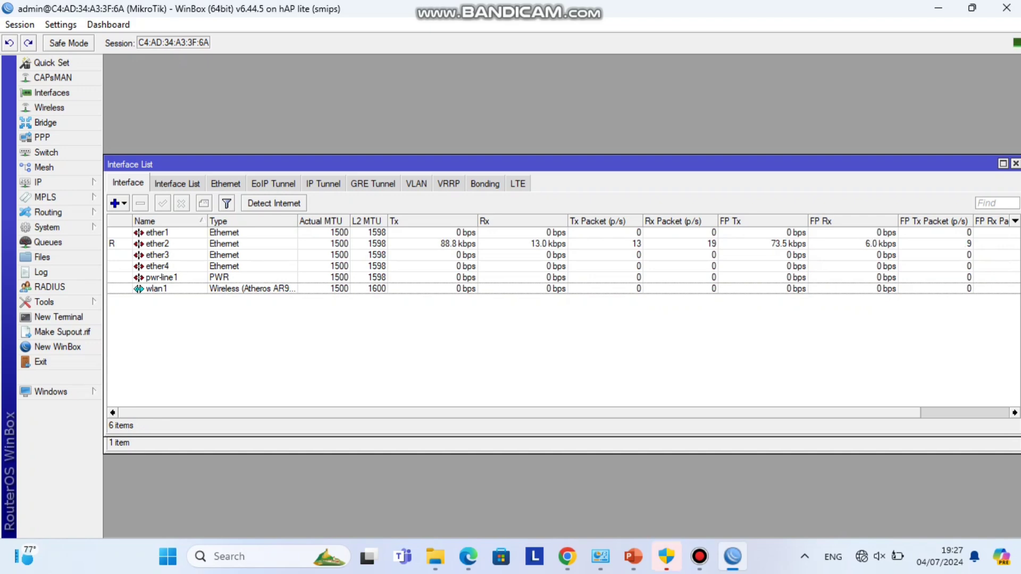
click(699, 557)
click(700, 556)
click(532, 444)
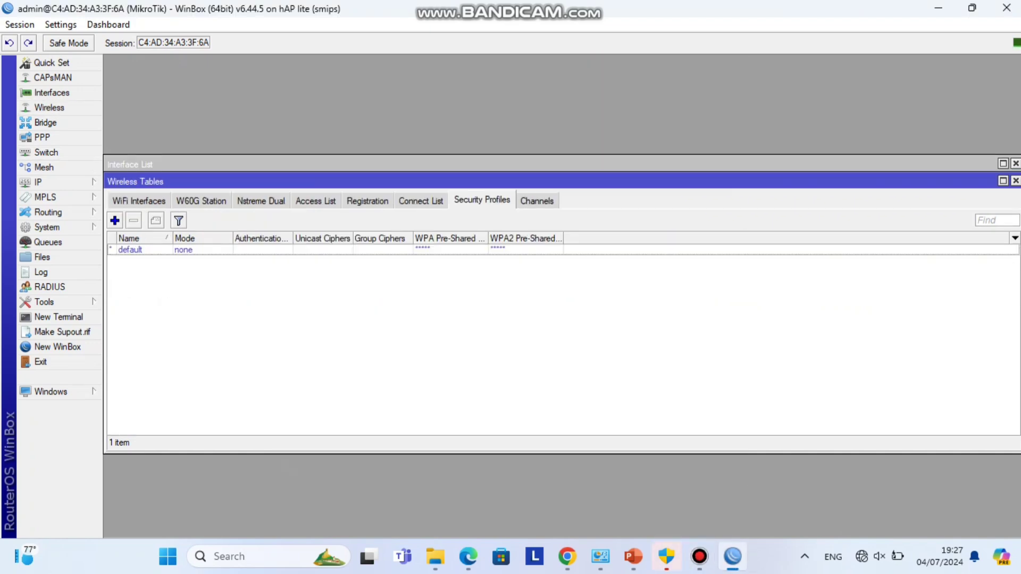
- Create a security profile in dynamic keys mode with WPA PSK, WPA EAP, WPA2 PSK and WPA2 EAP enabled
click(115, 220)
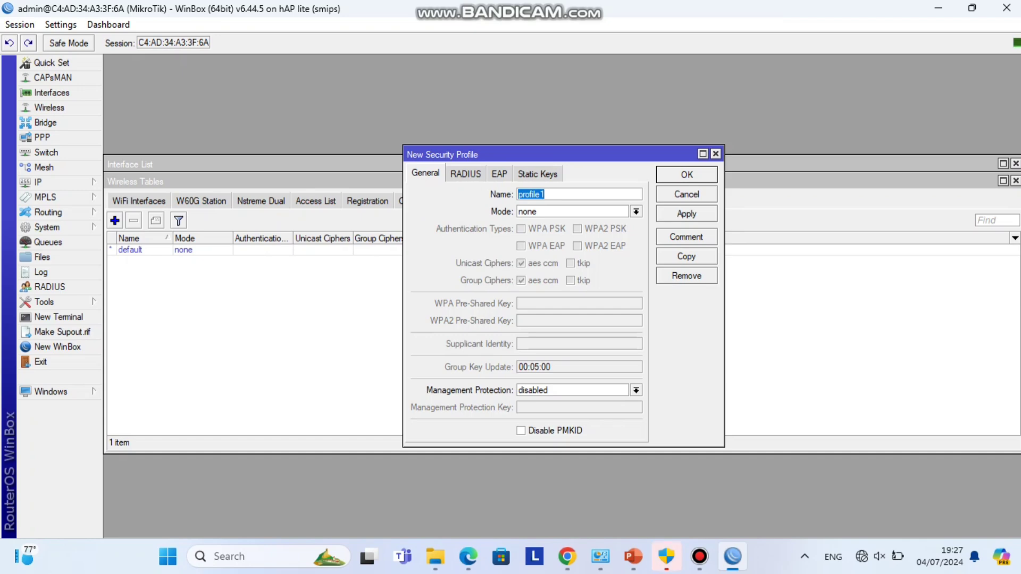
key(Tab)
key(alt+Down)
key(Down)
key(Down)
key(Down)
key(Return)
key(Tab)
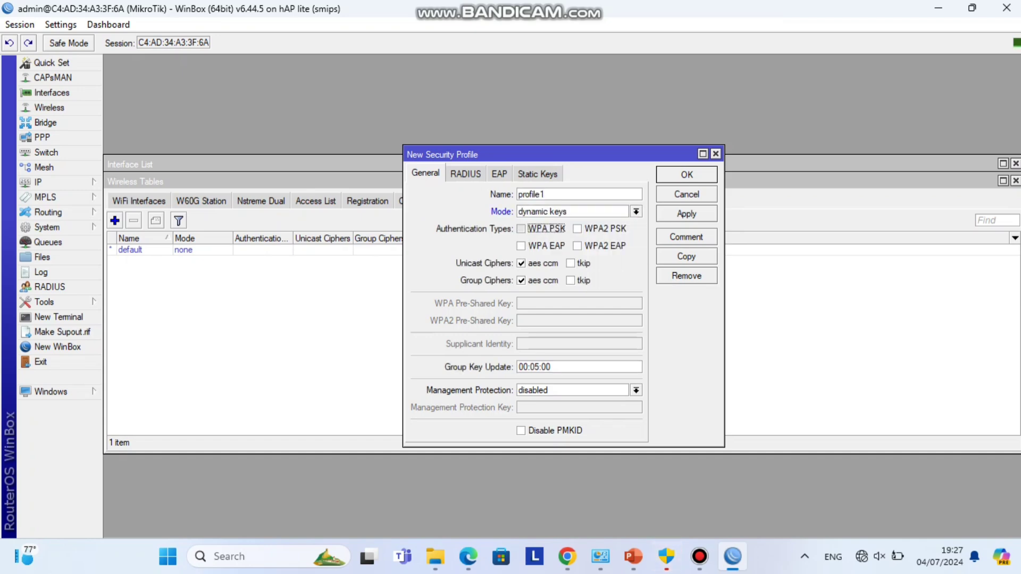
key(space)
key(Tab)
key(space)
key(Tab)
key(space)
key(Tab)
key(space)
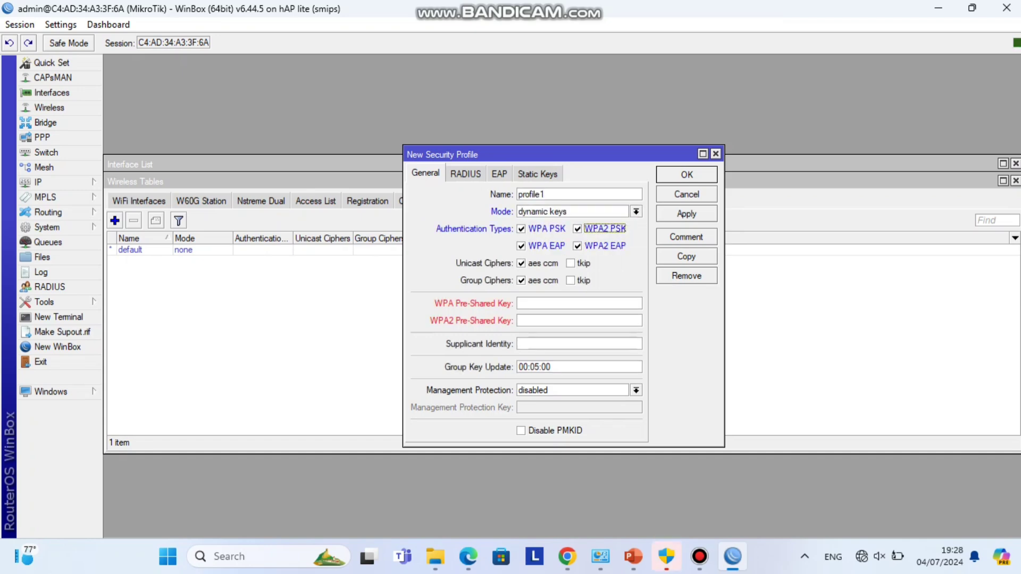
- Enter the pre-shared key in both the WPA and WPA2 key fields and save profile1
key(Tab)
text(12345678901)
key(Tab)
text(12345678901)
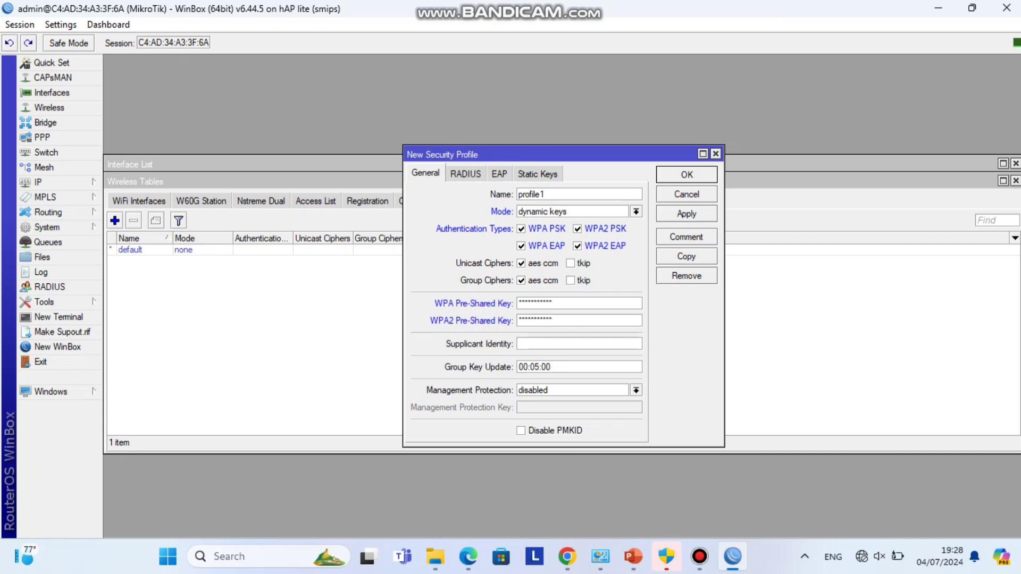
key(Return)
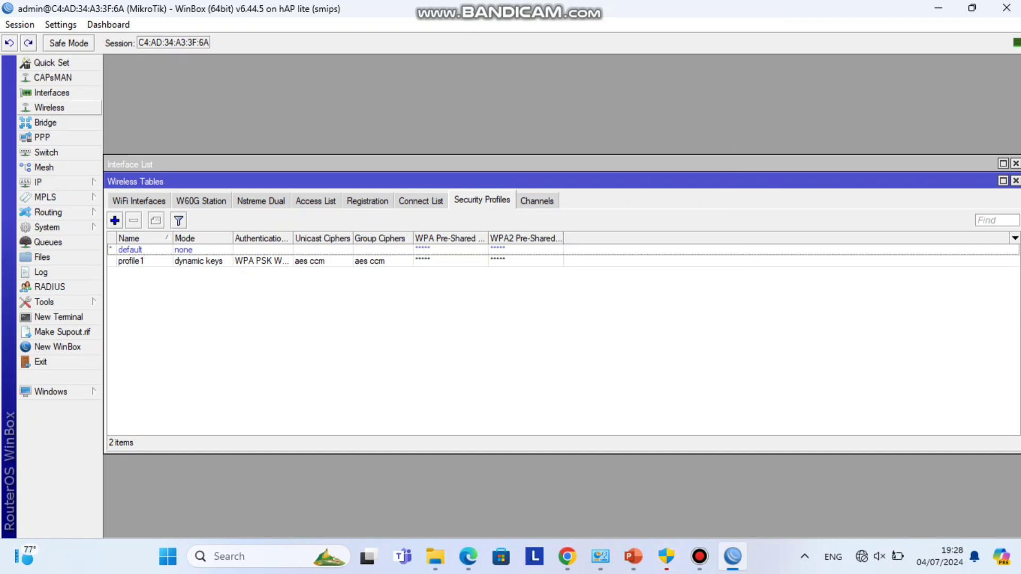
click(51, 93)
- Scan from wlan1, connect to the gua ga ikhlas access point, and assign security profile profile1
double_click(157, 288)
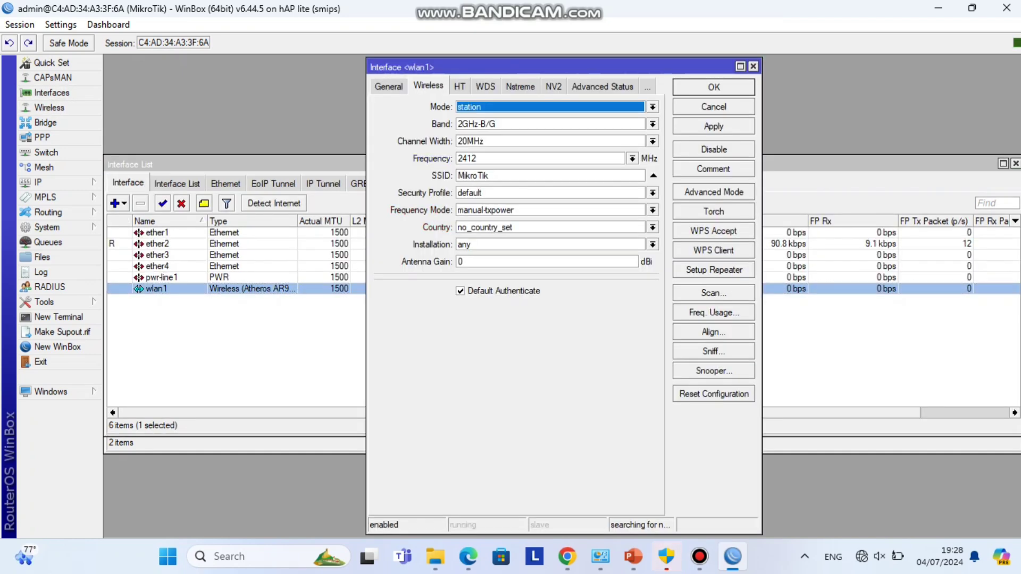
click(713, 292)
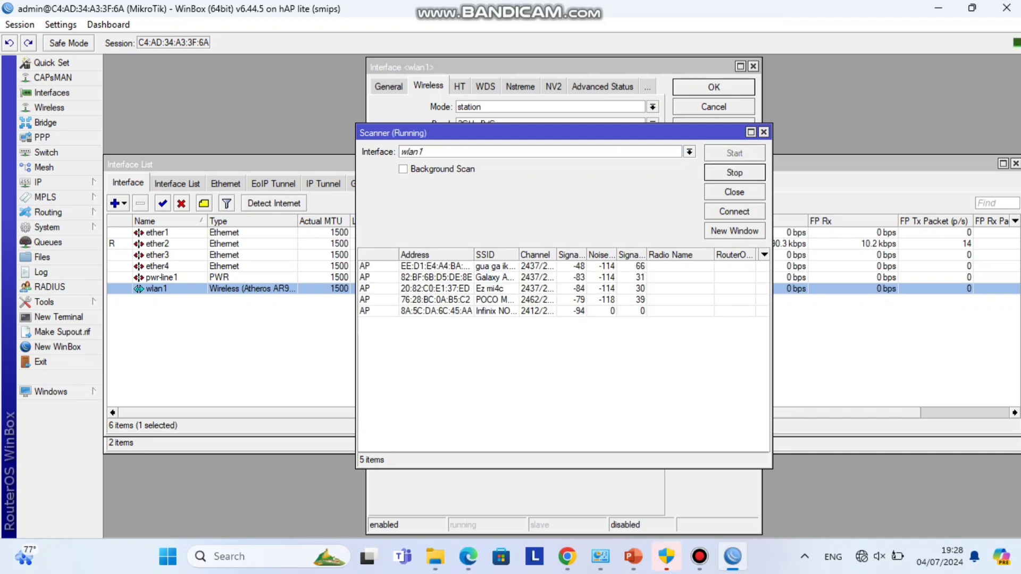
click(436, 266)
click(734, 212)
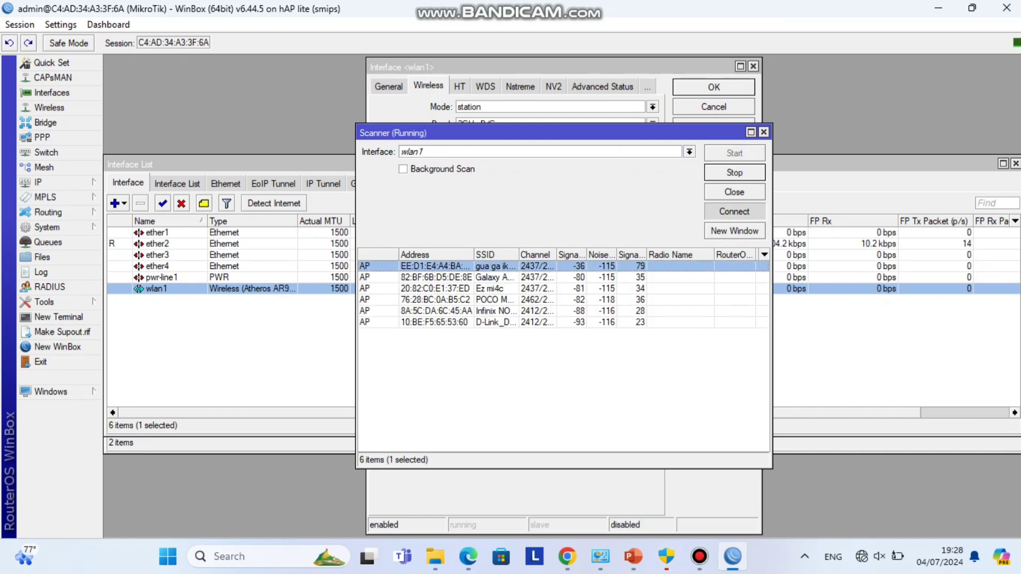
click(653, 192)
click(478, 214)
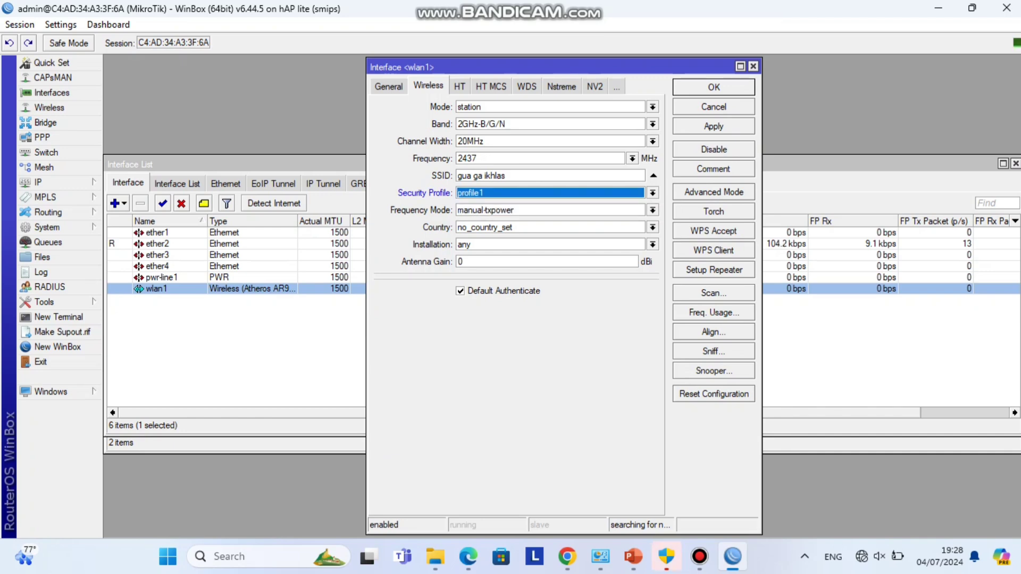
key(Return)
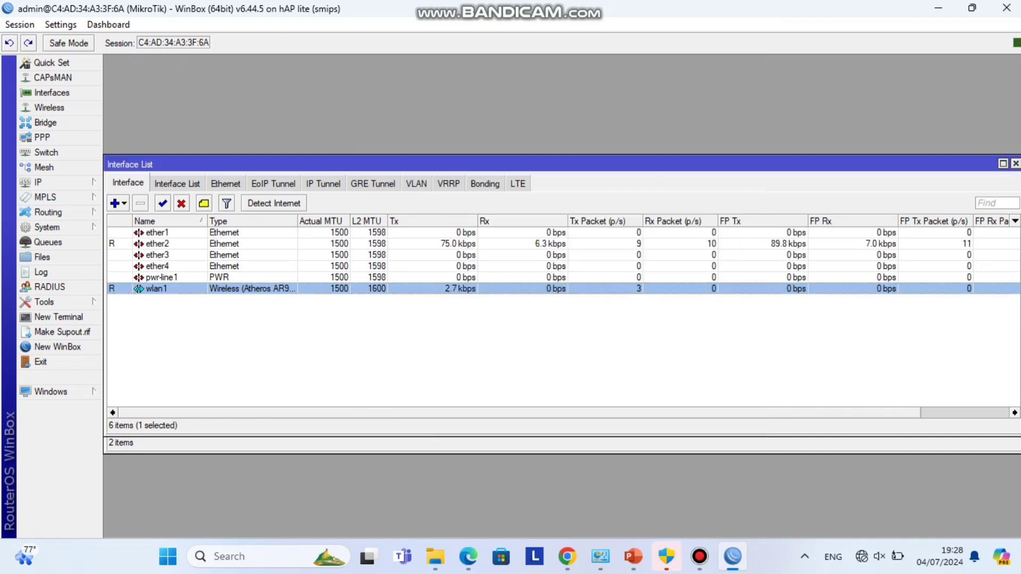
- Check IP Routes, then add a DHCP client on wlan1 with Add Default Route enabled
click(38, 182)
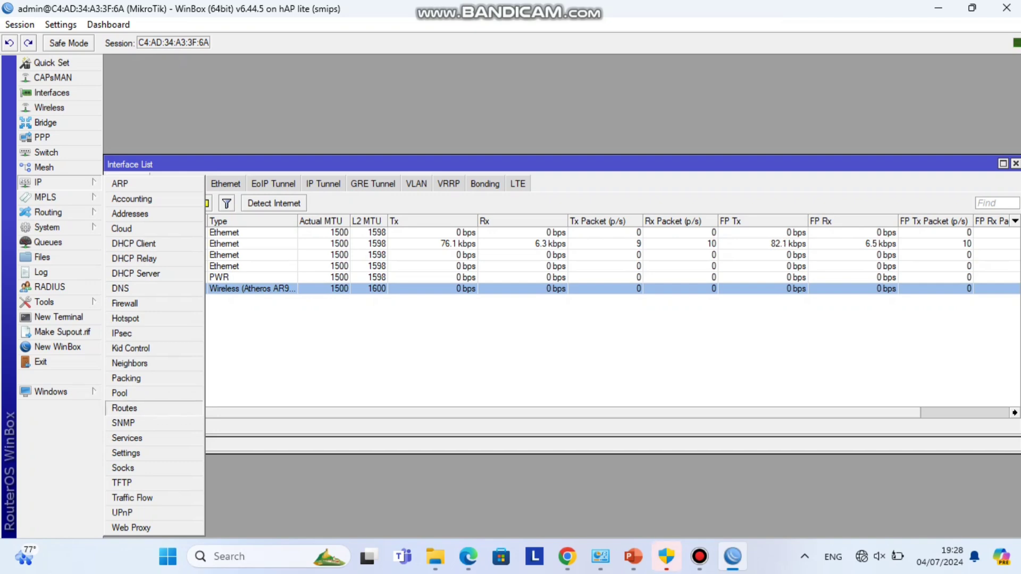
click(128, 405)
click(39, 181)
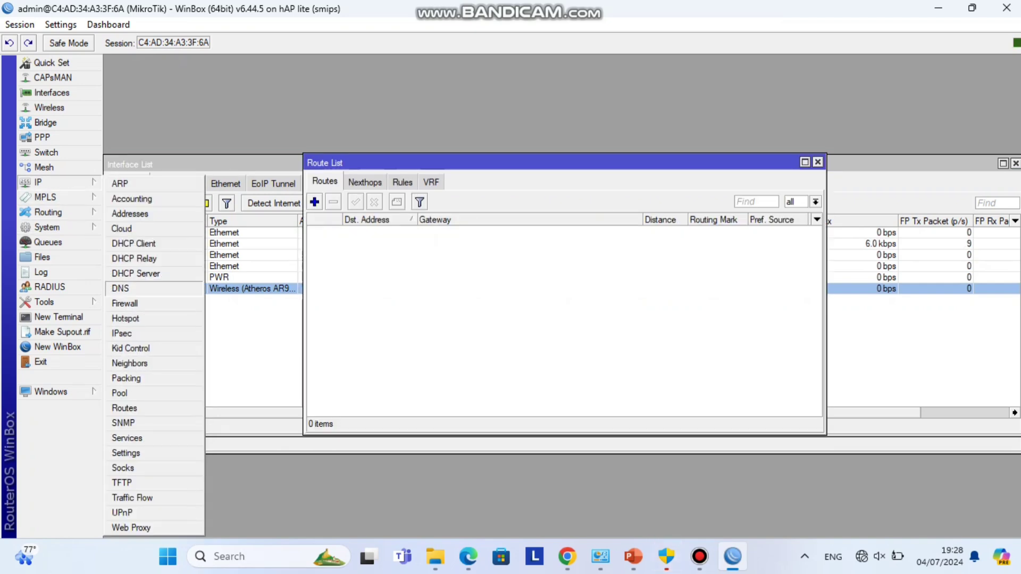
click(128, 245)
key(Insert)
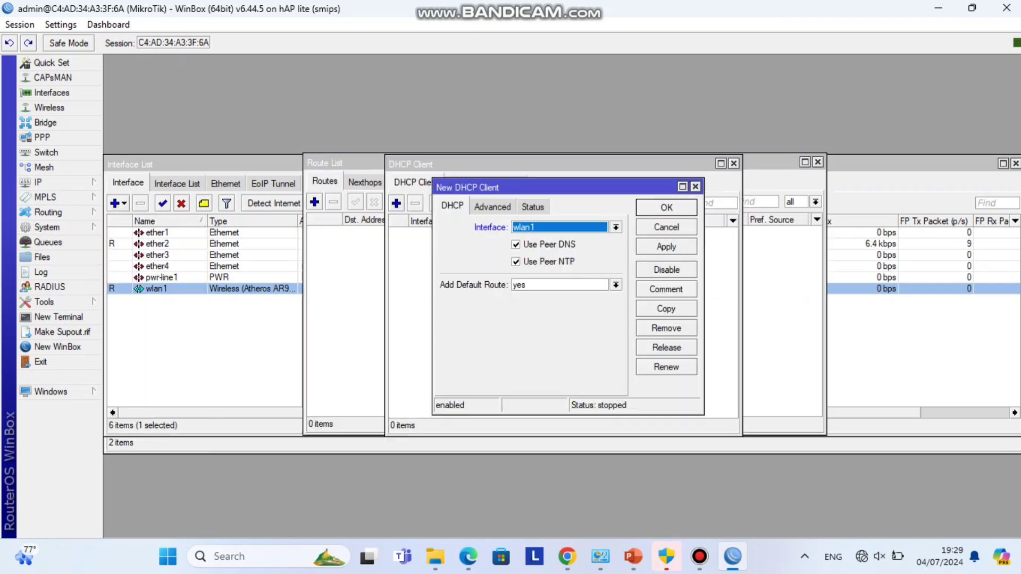
key(Return)
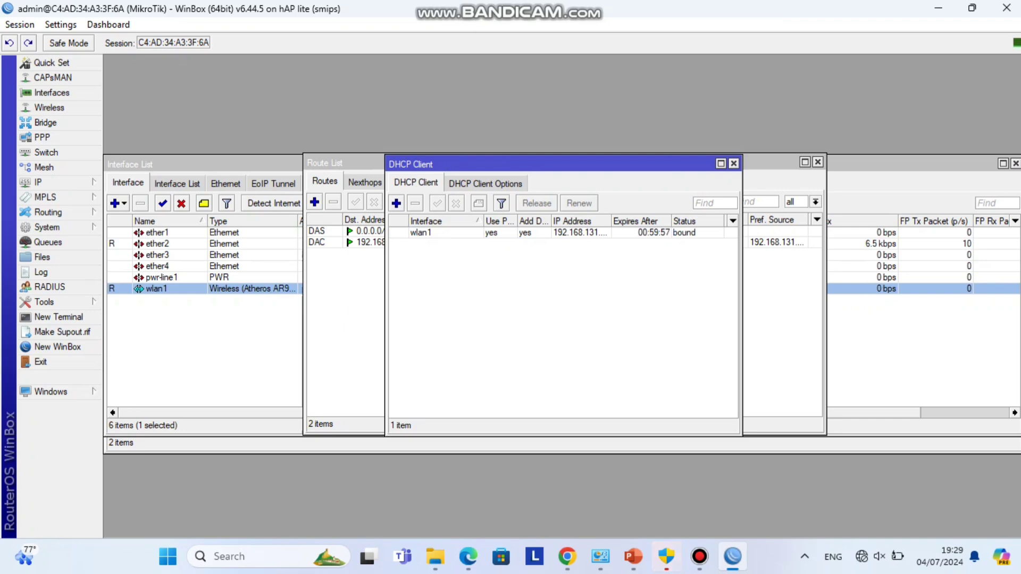
key(Escape)
click(37, 182)
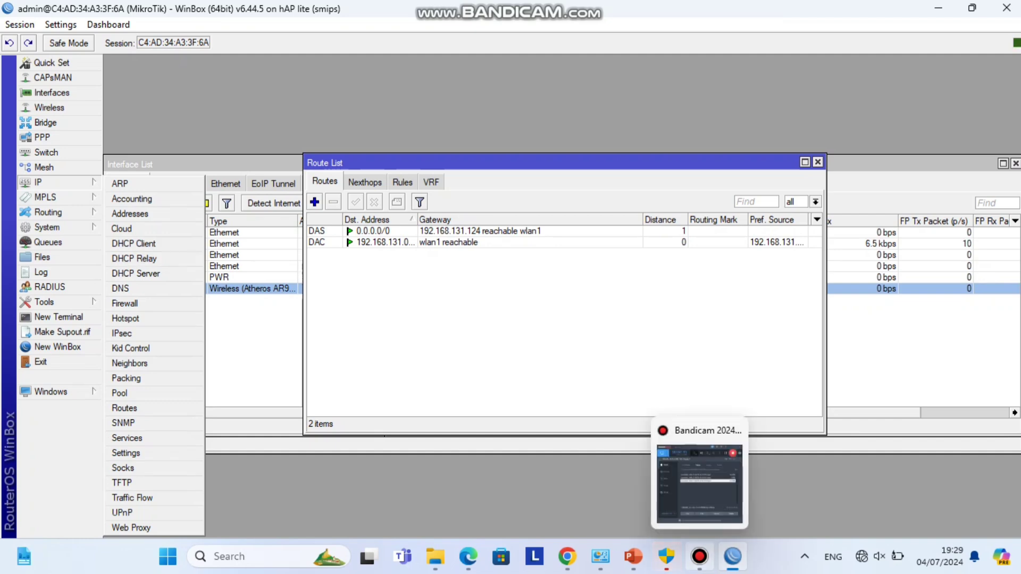
click(699, 556)
- Run DHCP Setup for wlan1, accepting the suggested gateway, address pool dhcp_pool0 and 00:10:00 lease time
click(191, 351)
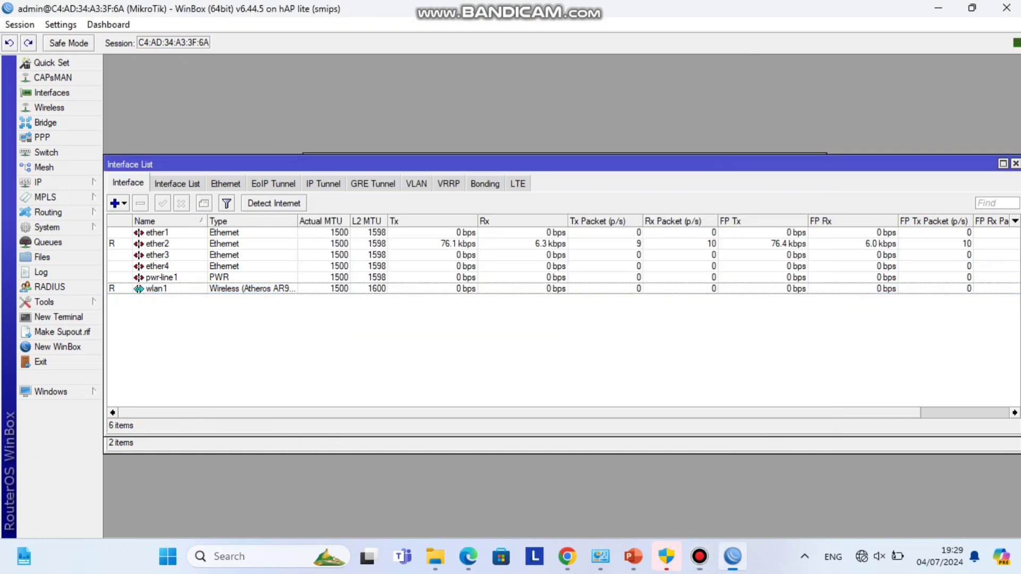
click(699, 556)
click(699, 557)
click(47, 182)
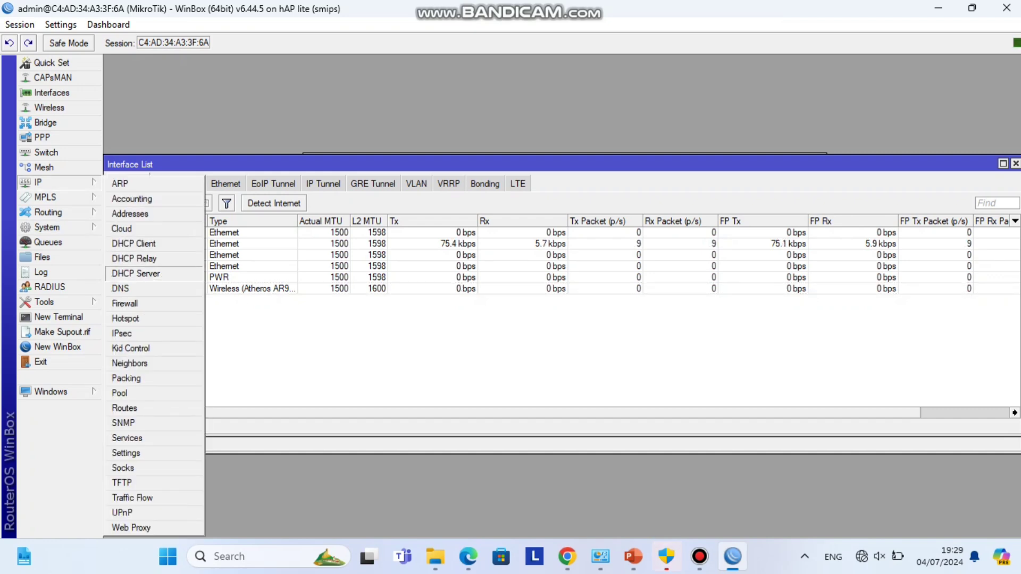
click(133, 272)
click(449, 203)
click(601, 331)
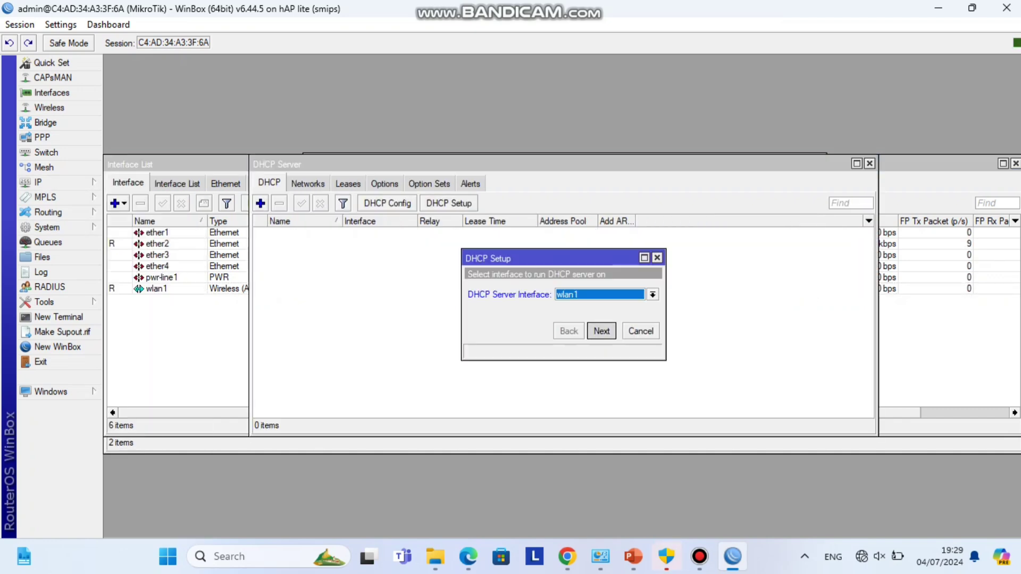
key(Return)
key(Return)
key(Return)
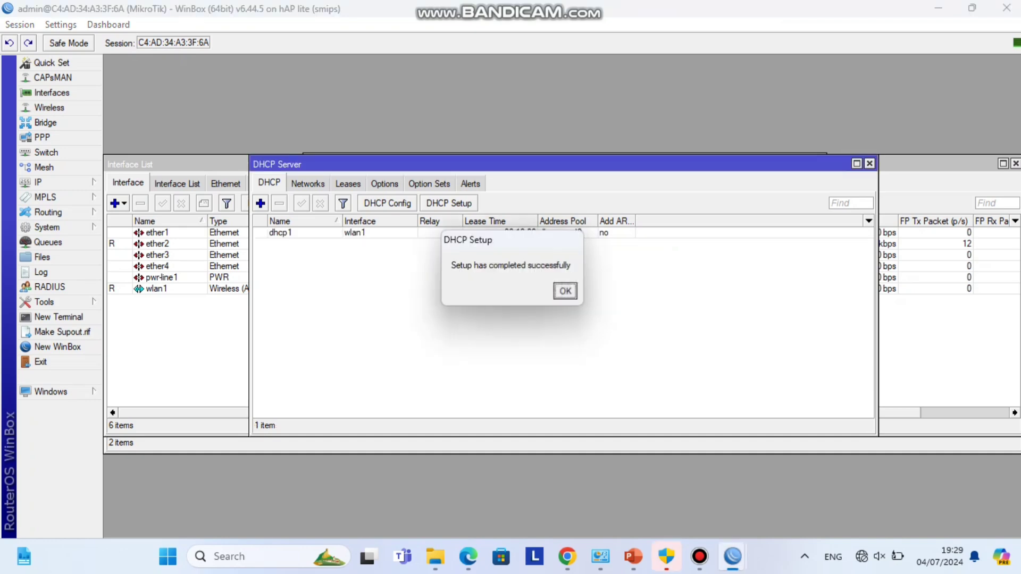
key(Return)
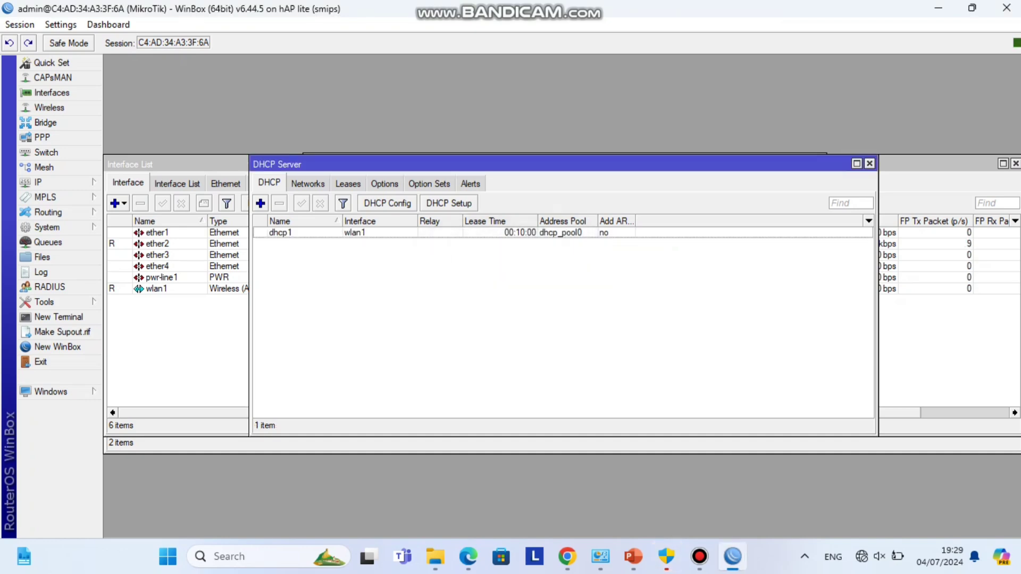
click(38, 182)
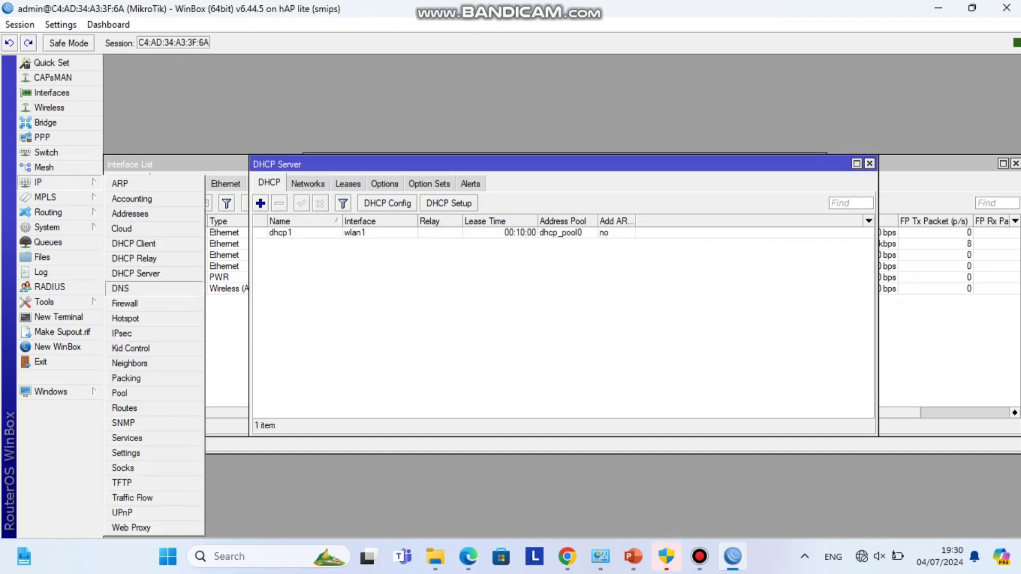
- Set the router's DNS servers to 8.8.8.8 and 8.8.4.4 and allow remote requests
click(127, 289)
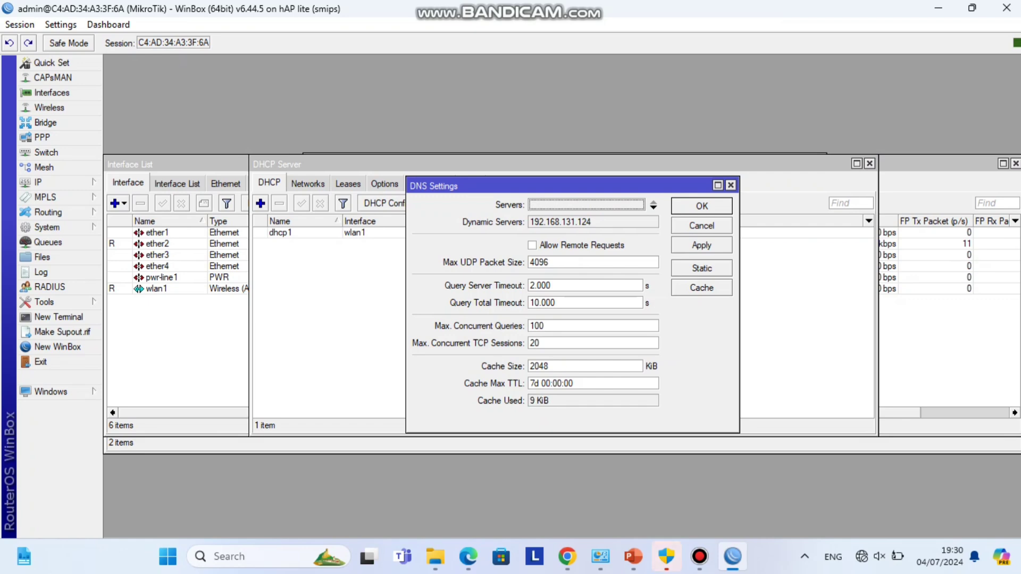
click(653, 204)
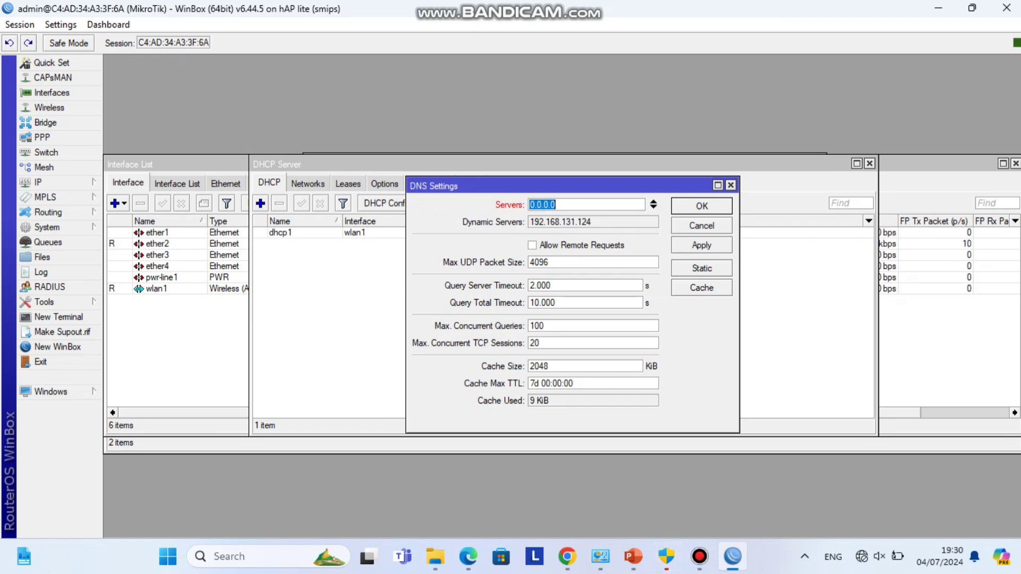
text(8.8.8)
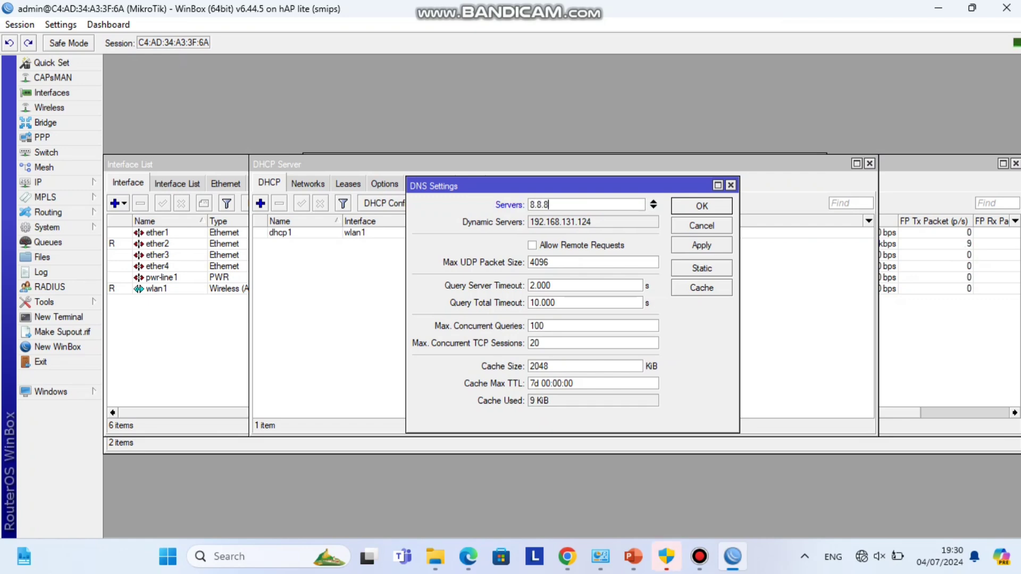
text(.8)
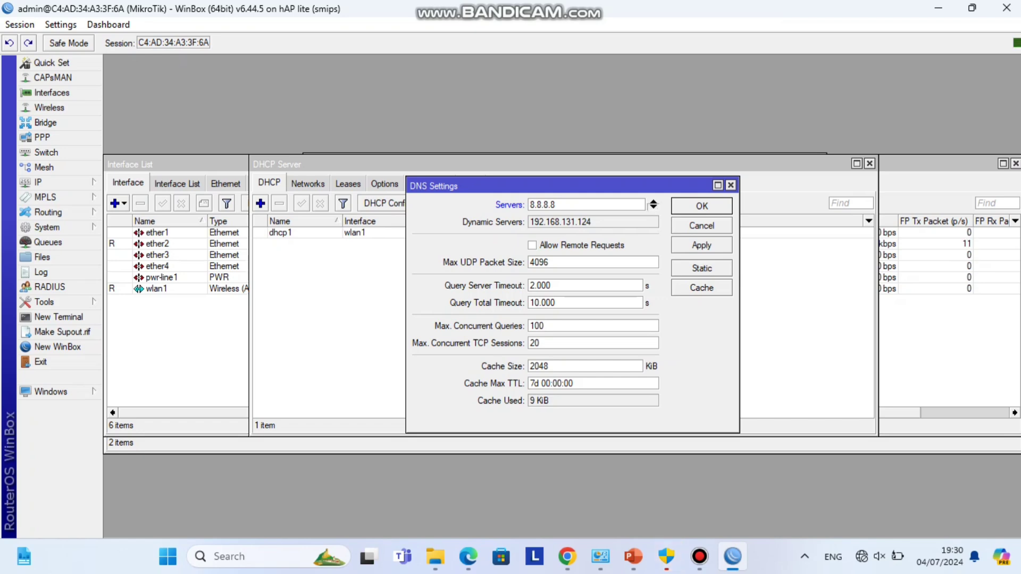
click(654, 207)
text(8.8.4)
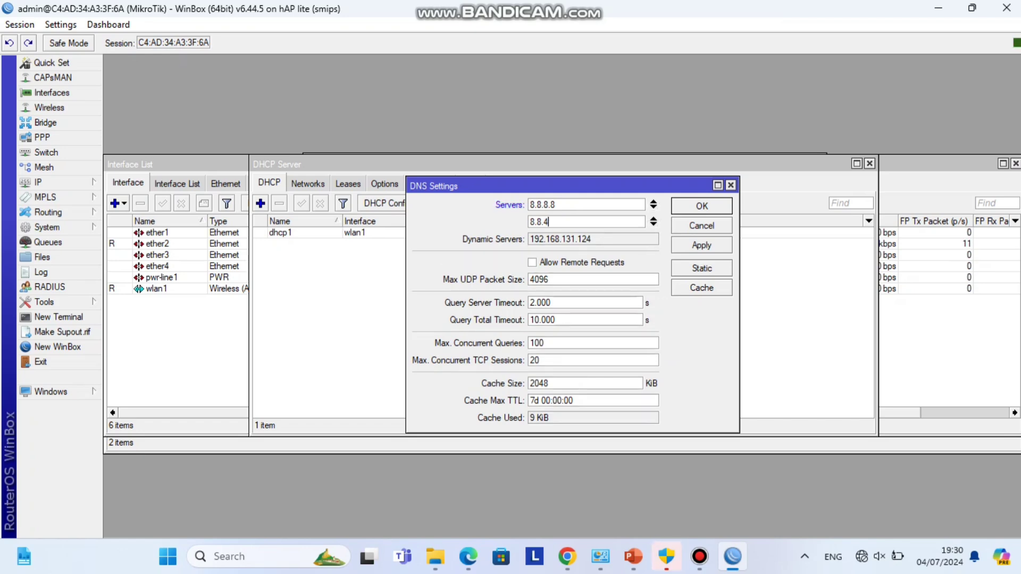
text(.4)
click(532, 262)
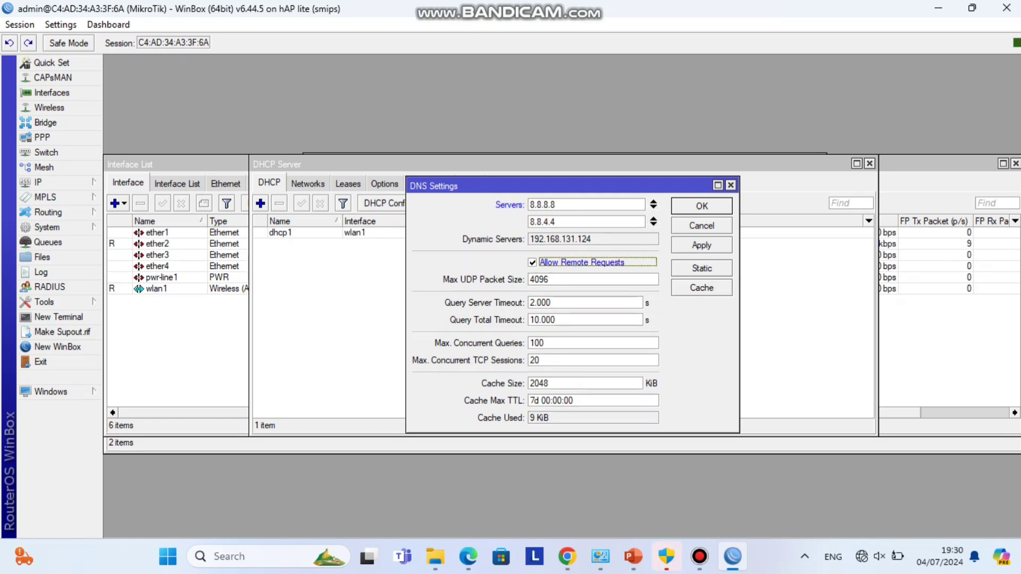
key(Return)
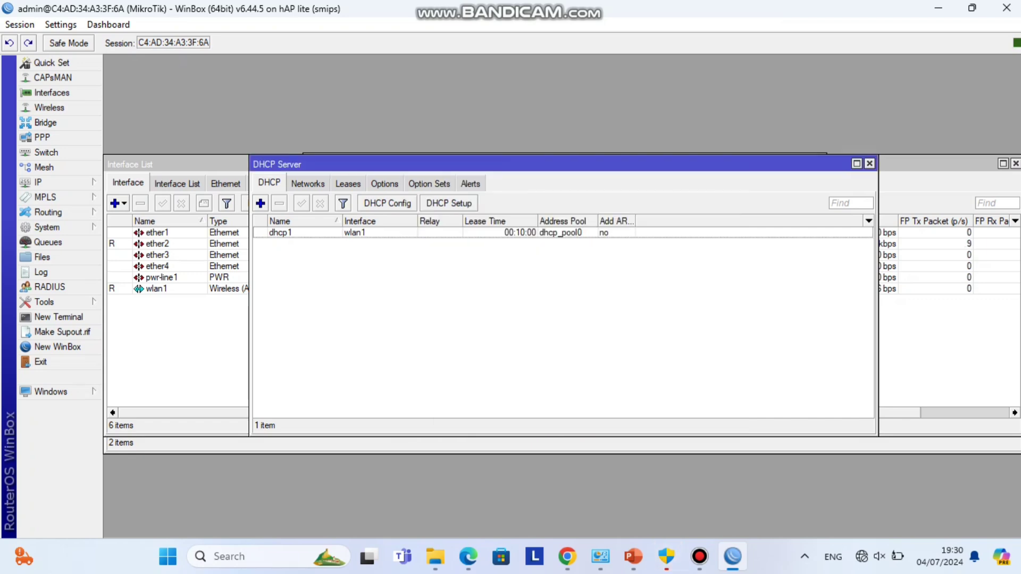
- Add a srcnat NAT rule with out-interface wlan1 and action masquerade
click(45, 182)
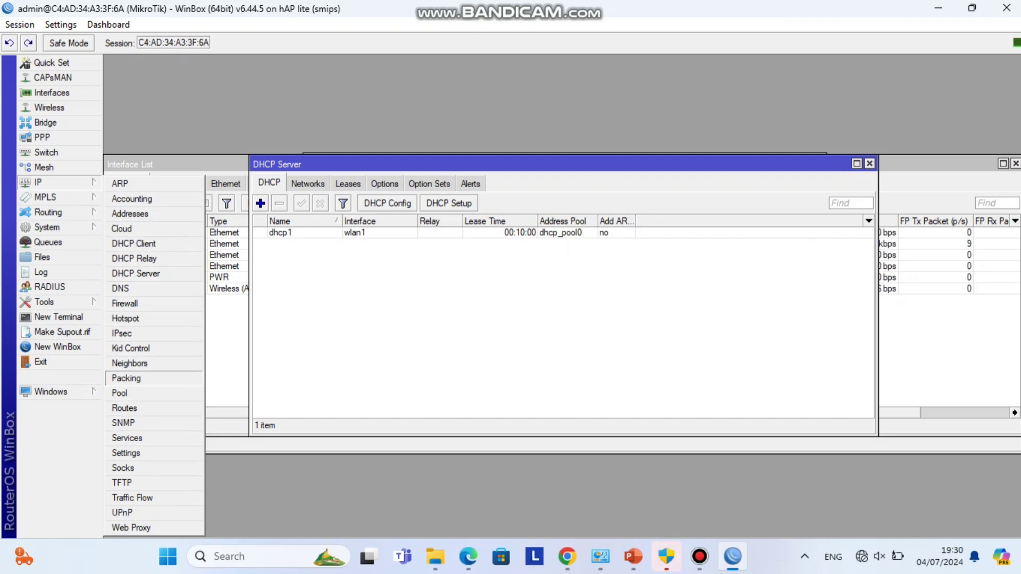
click(125, 303)
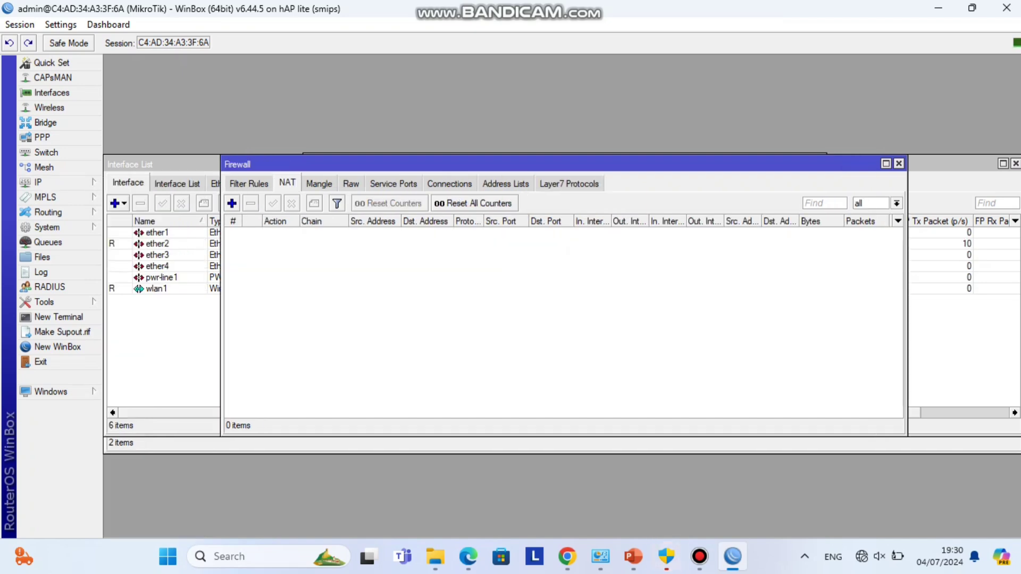
click(232, 203)
click(597, 308)
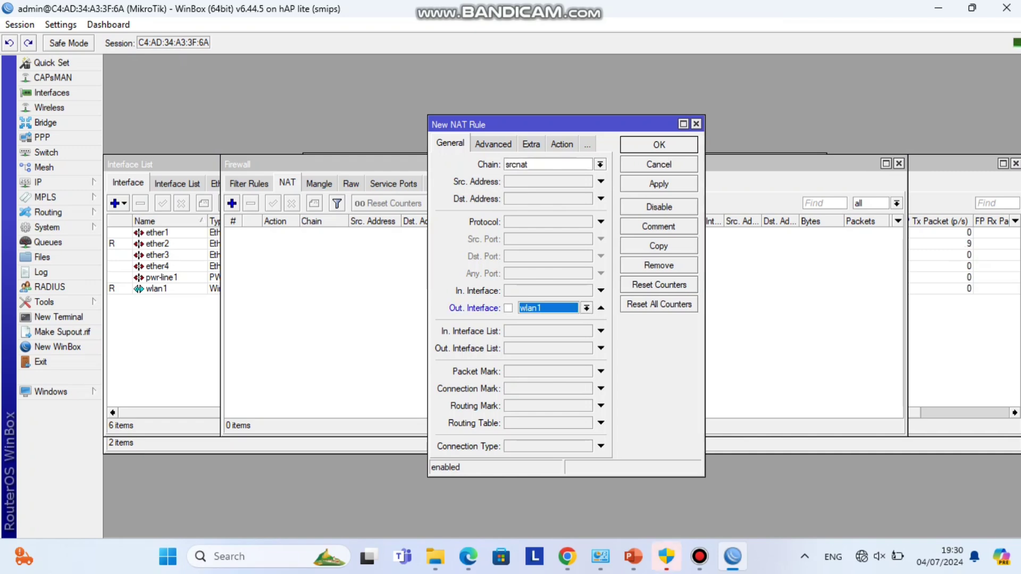
click(561, 144)
click(600, 164)
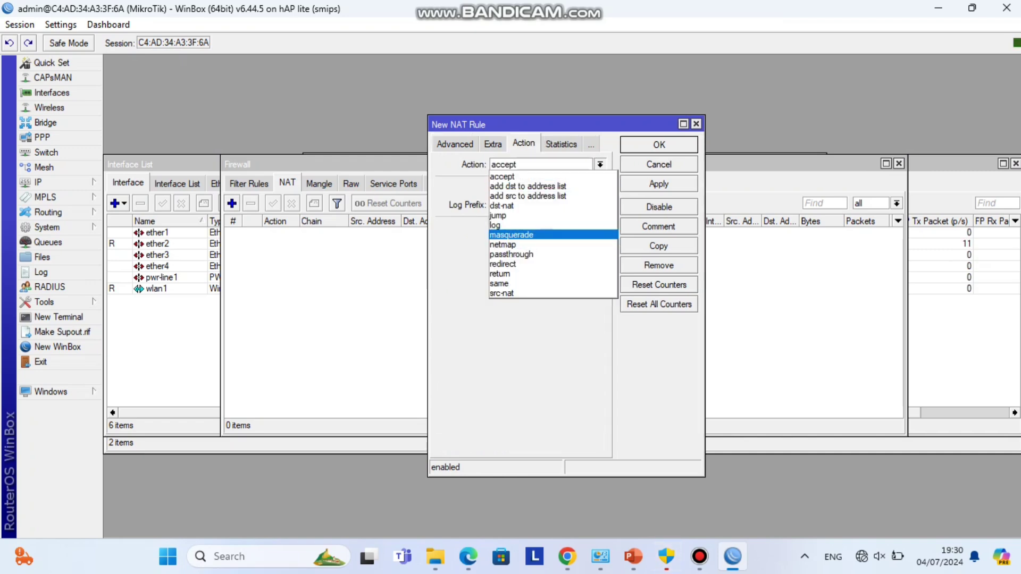
click(532, 244)
key(Return)
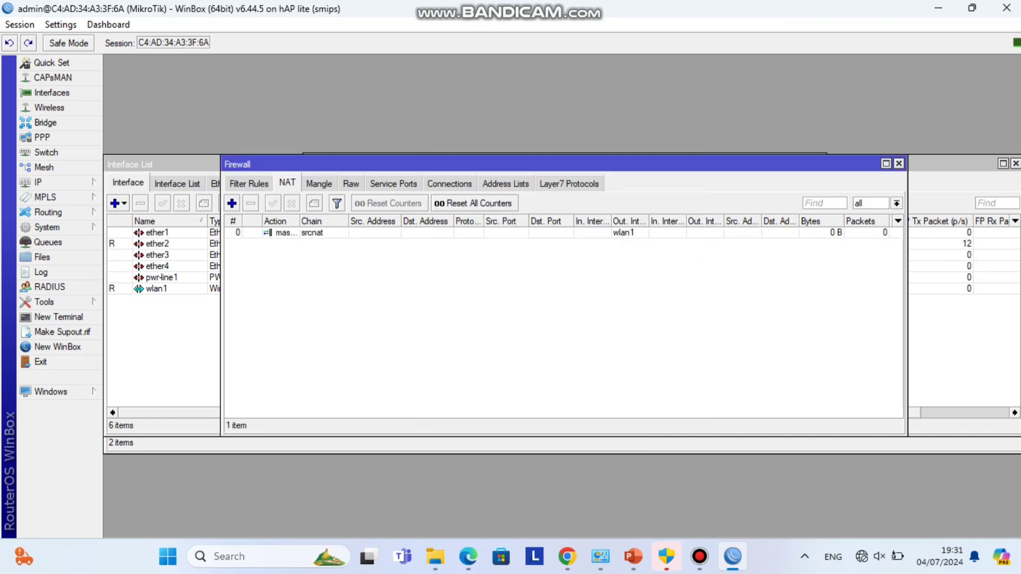
- Ping 8.8.8.8 from a router terminal, stopping after three replies, then go to IP Addresses
click(58, 317)
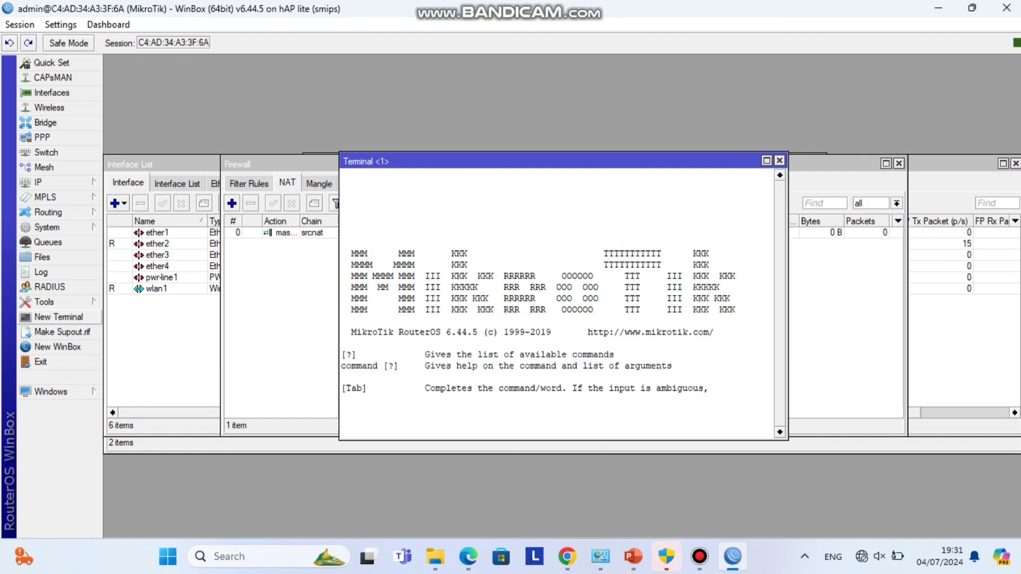
text(ping 8.8.8.8)
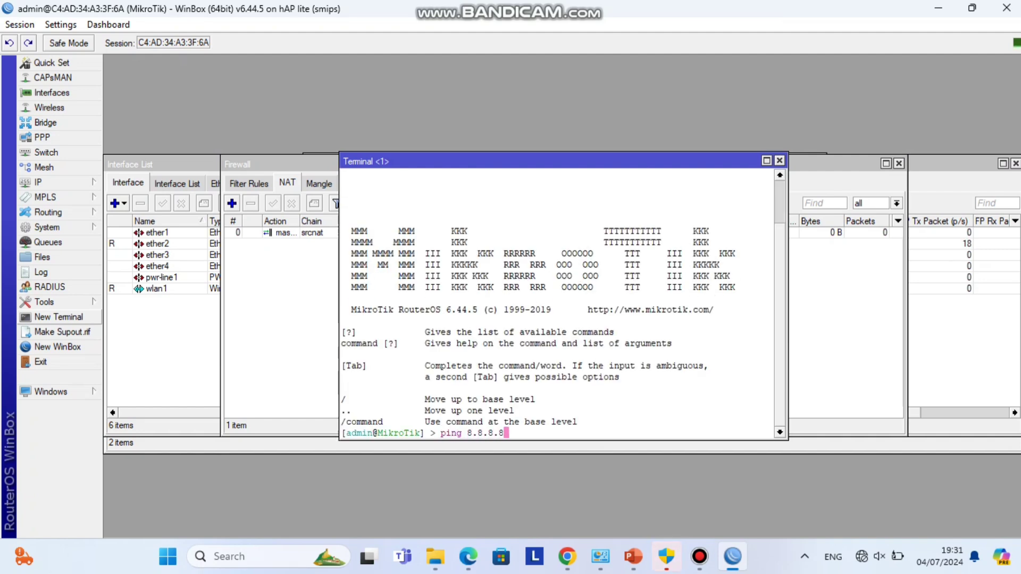
key(Return)
key(ctrl+c)
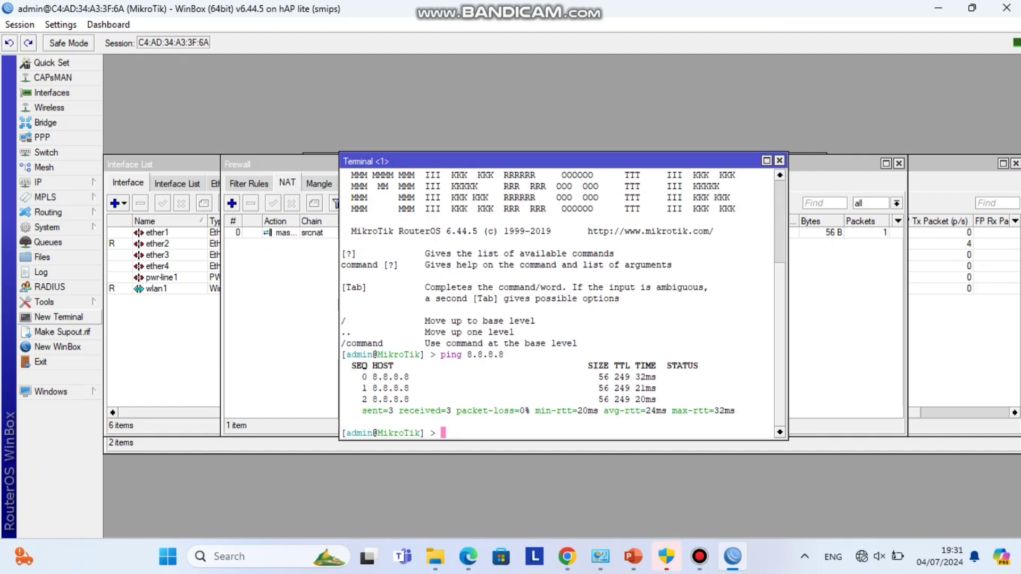
click(699, 556)
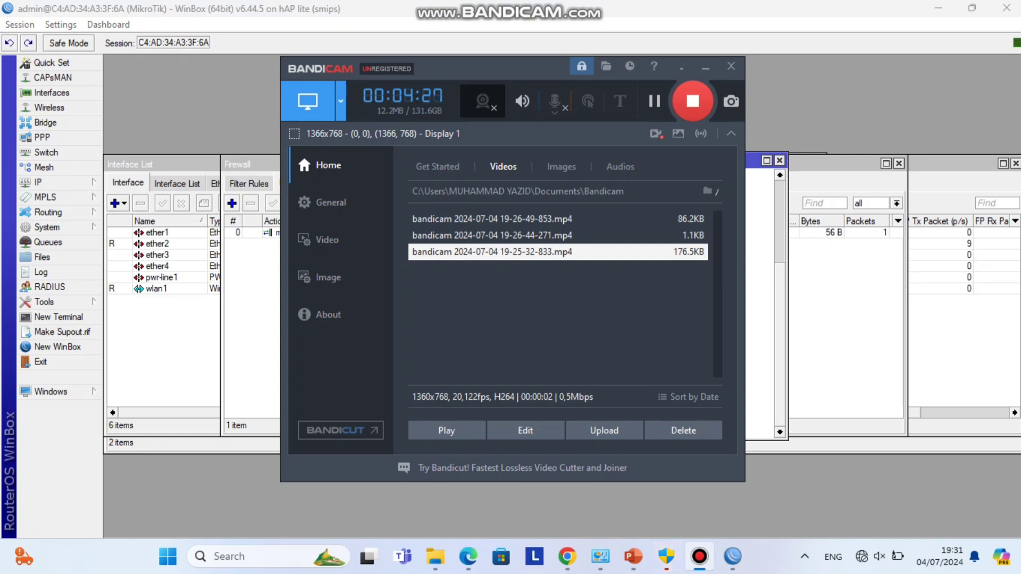
click(706, 68)
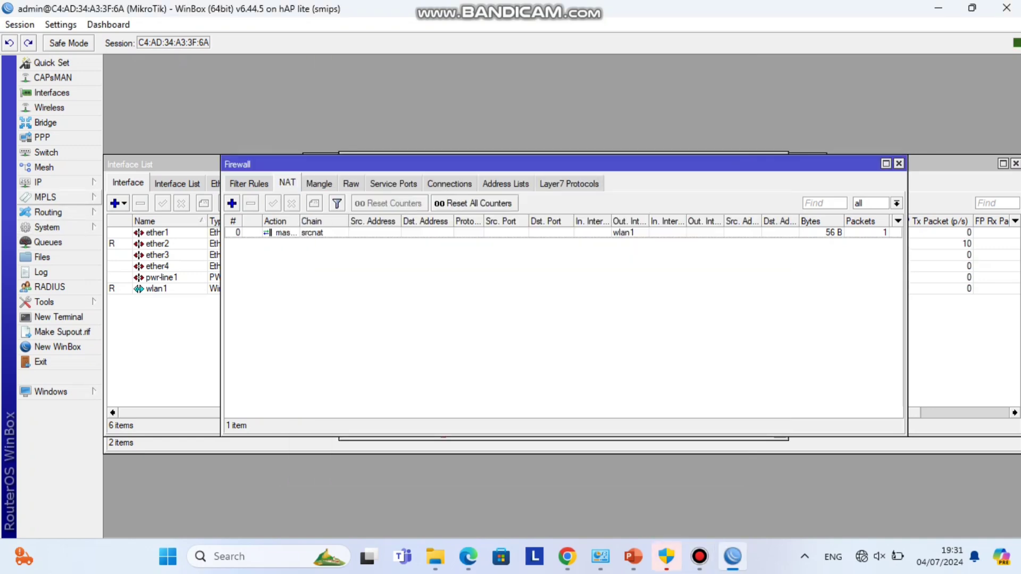
click(48, 182)
- Add IP address 10.10.10.1/24 on interface ether2
click(130, 213)
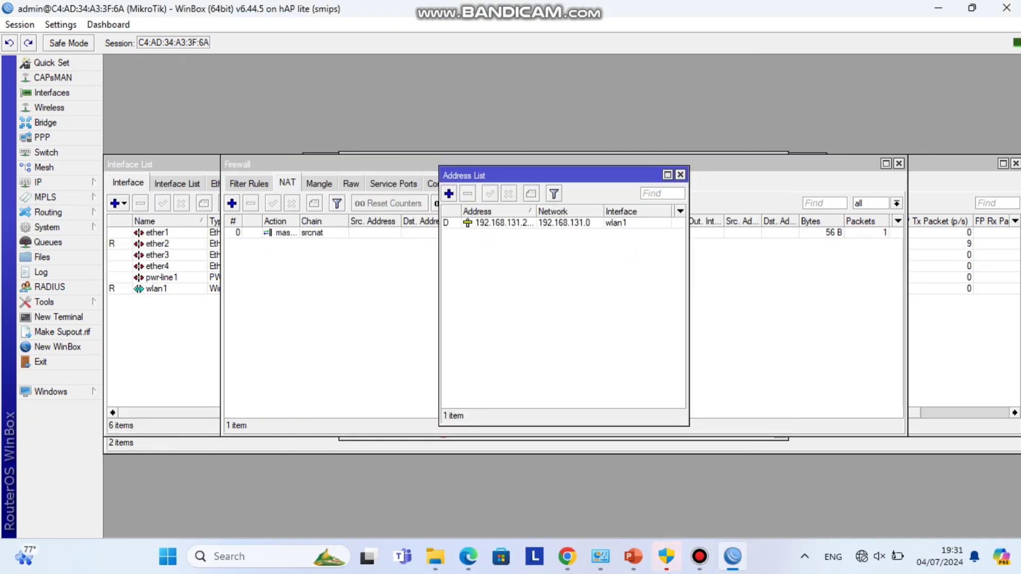
click(448, 193)
text(10.10)
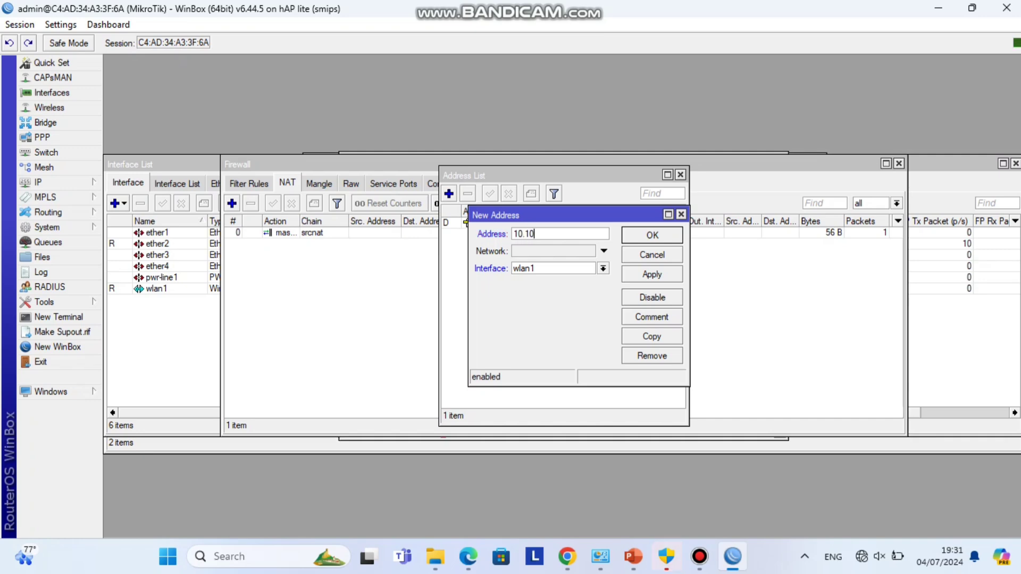
text(.10.1/24)
click(603, 269)
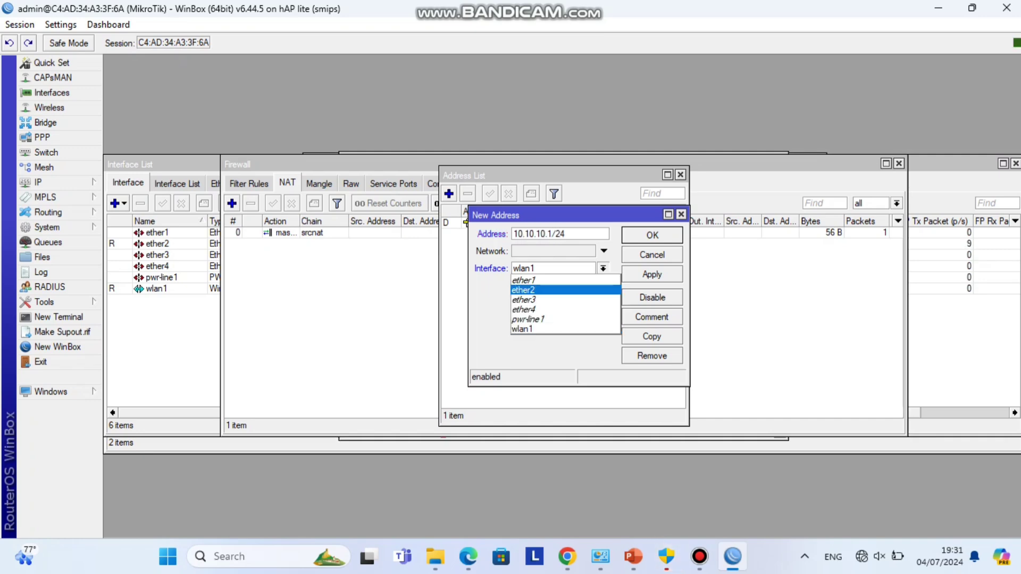
click(526, 290)
key(Return)
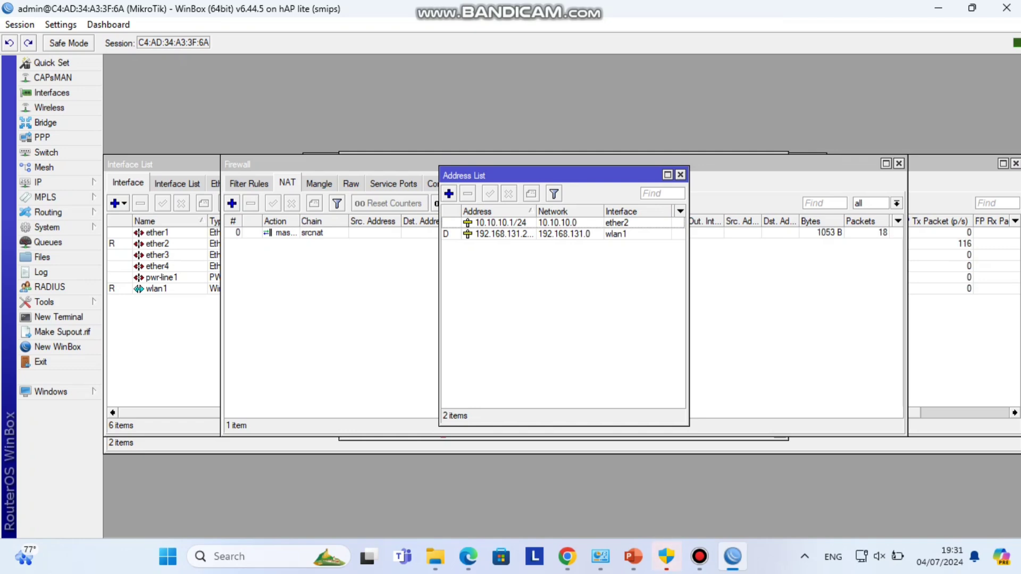
click(600, 556)
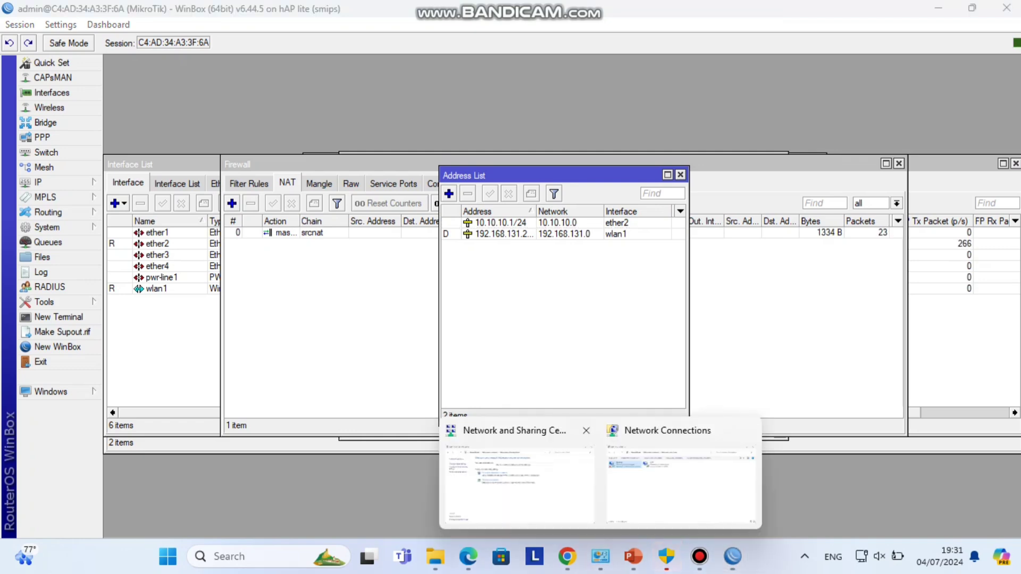
- Give the Ethernet adapter static IPv4 10.10.10.2/255.255.255.0, gateway 10.10.10.1, DNS 8.8.8.8 and 8.8.4.4
click(681, 481)
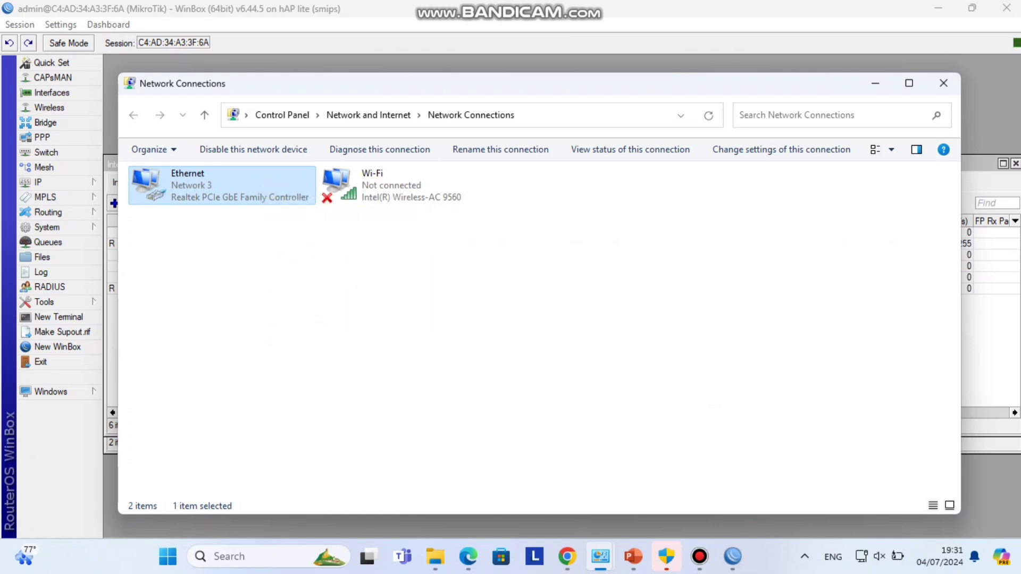
right_click(265, 186)
click(311, 326)
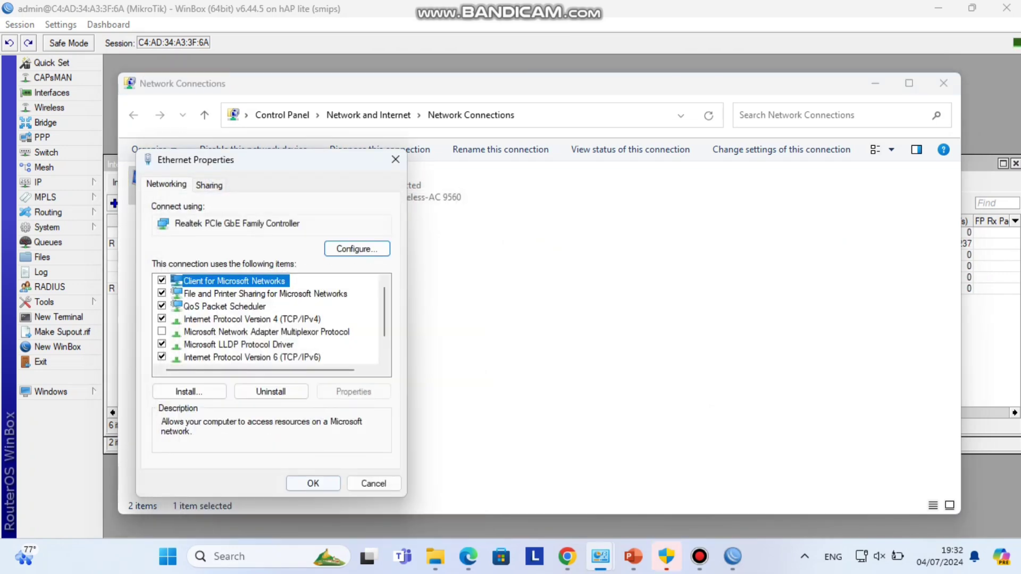
click(313, 484)
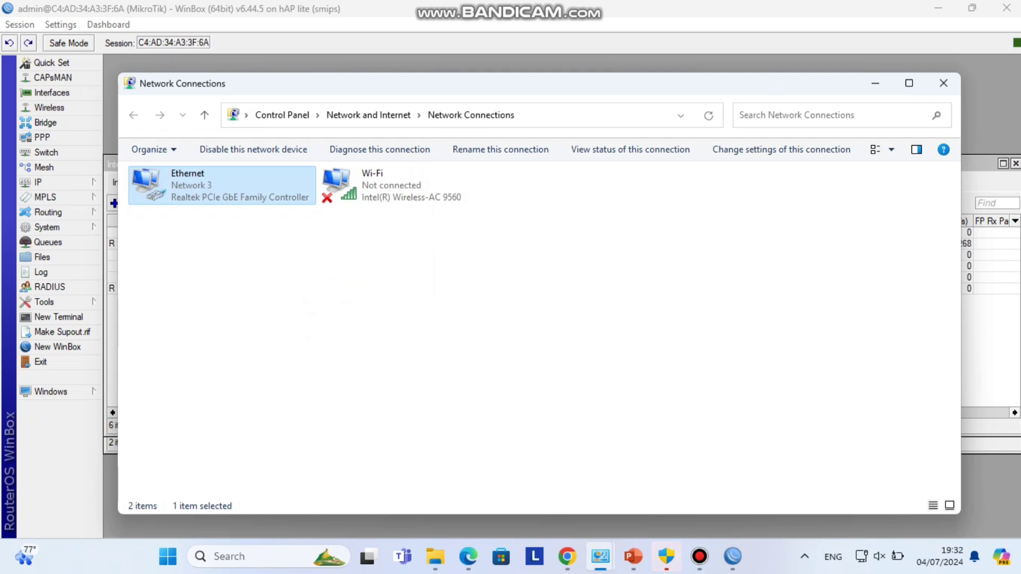
click(567, 557)
- Test internet access with a browser search, then return to WinBox
click(478, 15)
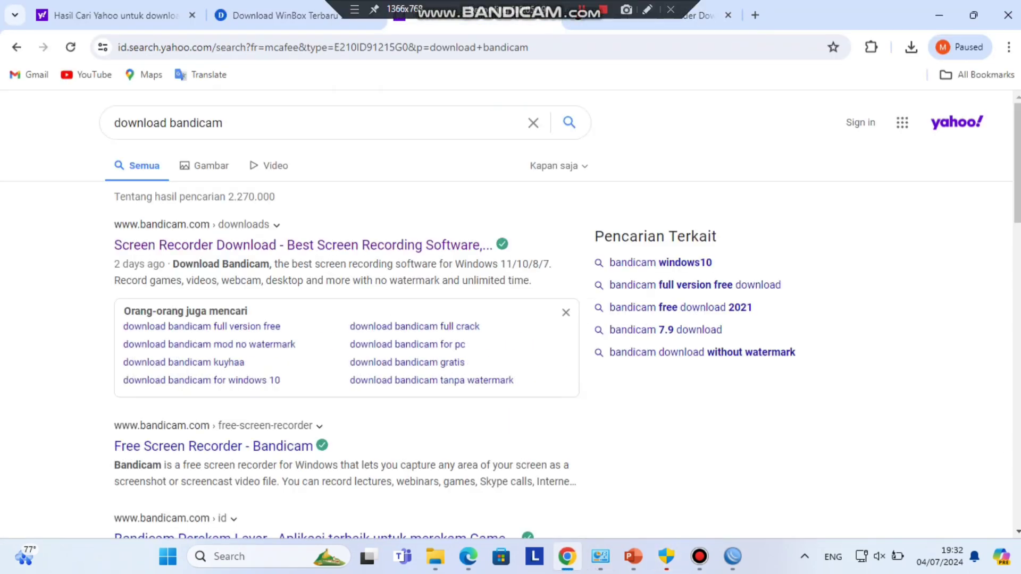
click(319, 47)
text(g)
key(Return)
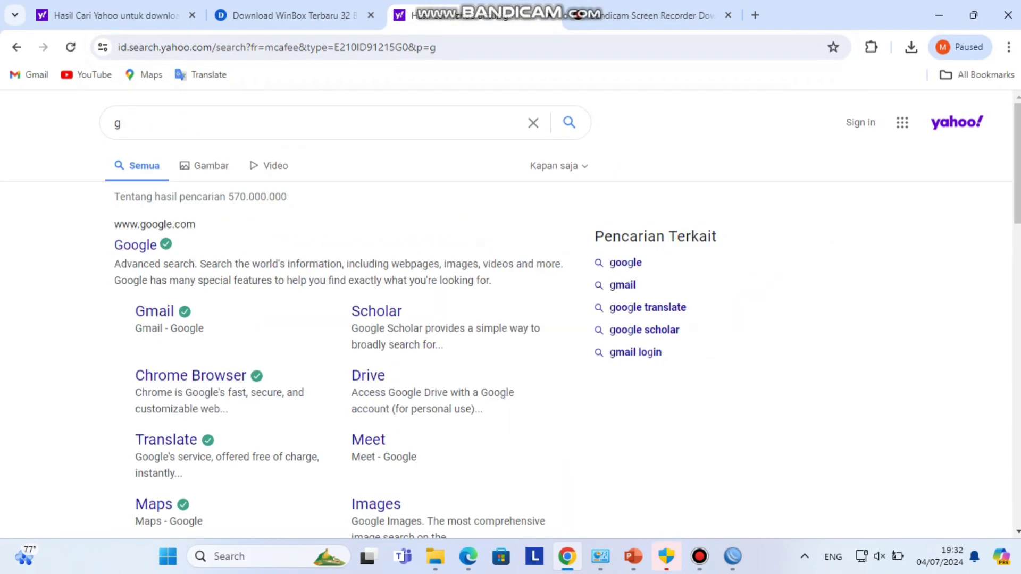
click(699, 557)
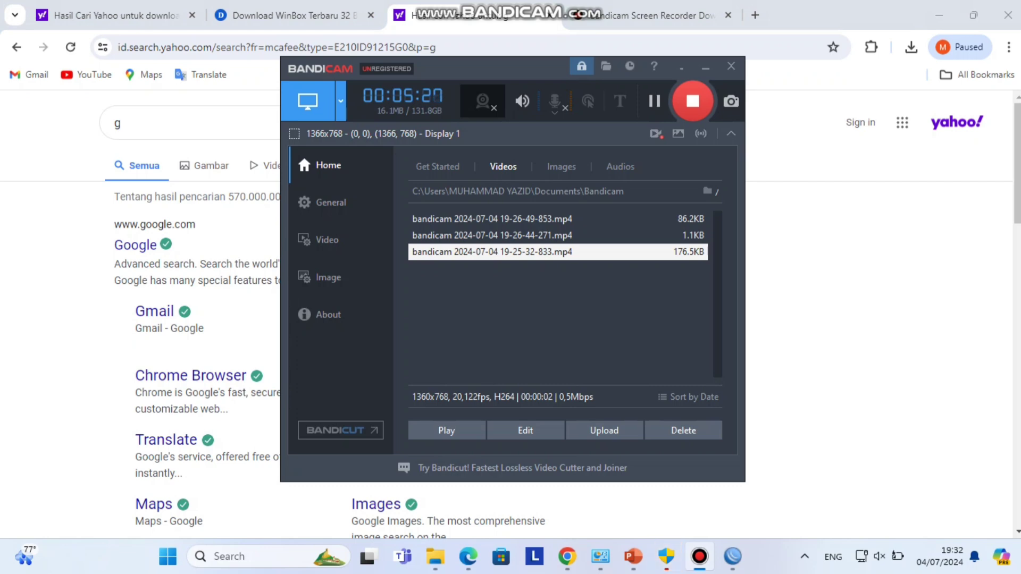
click(699, 556)
click(733, 556)
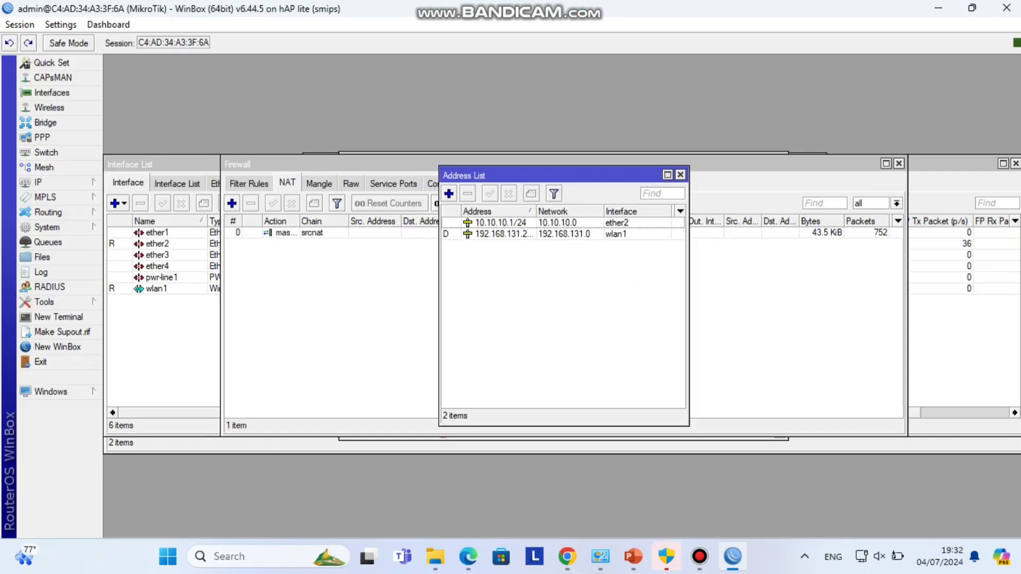
- Ping 10.10.10.1 from a new router terminal and stop it after three replies
click(58, 317)
text(p)
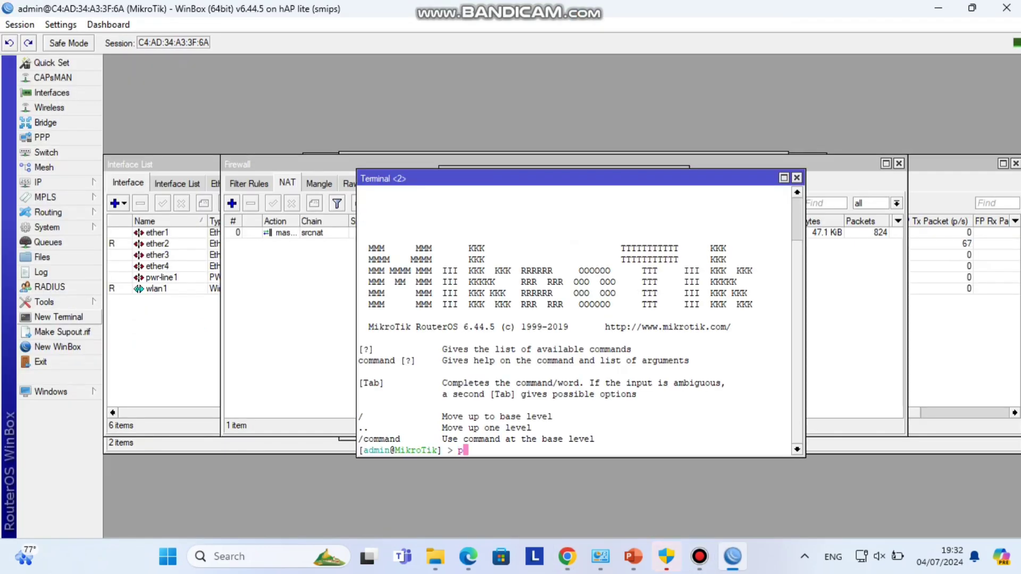
text(ing 1)
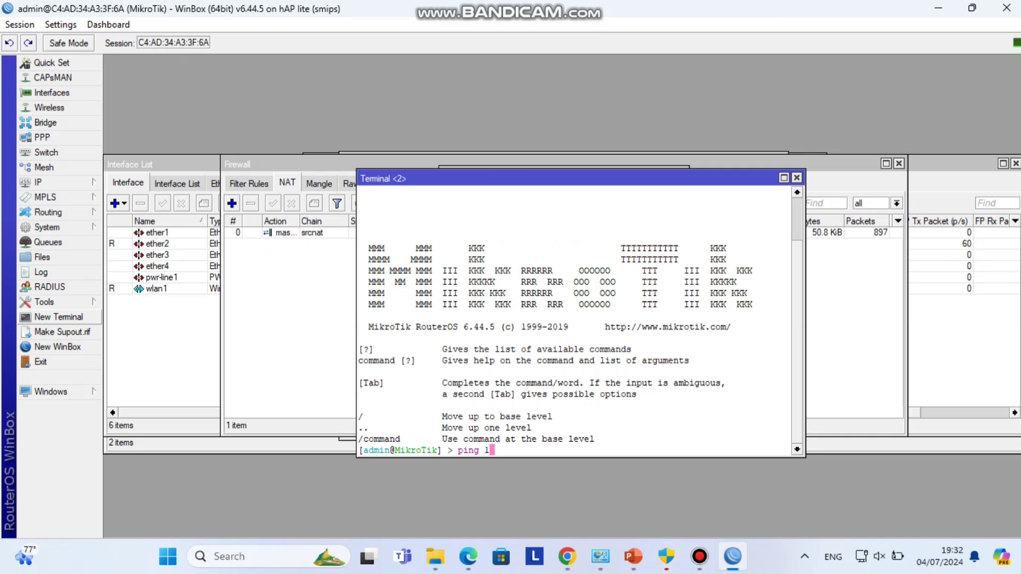
text(0.10.10.1)
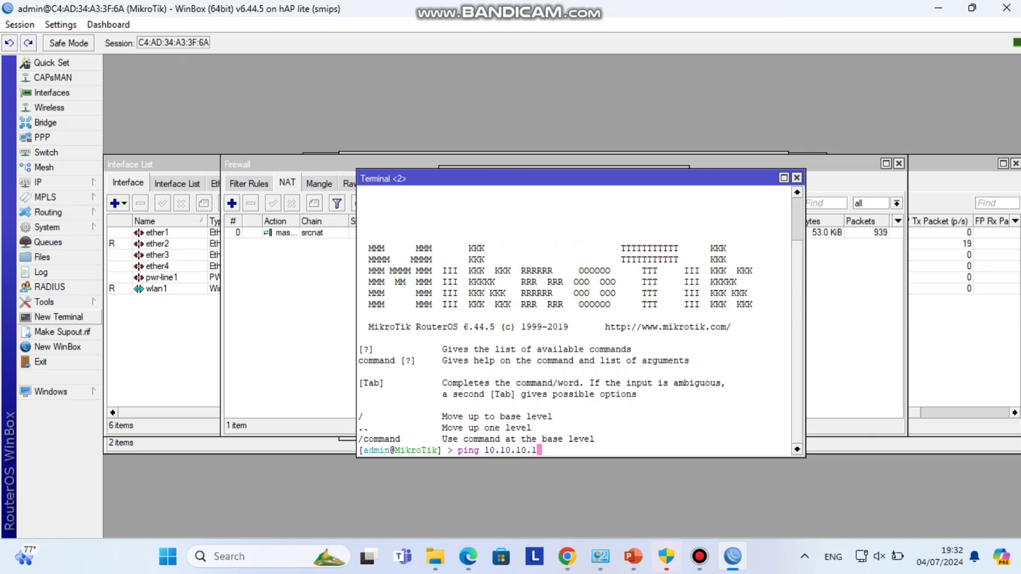
key(Return)
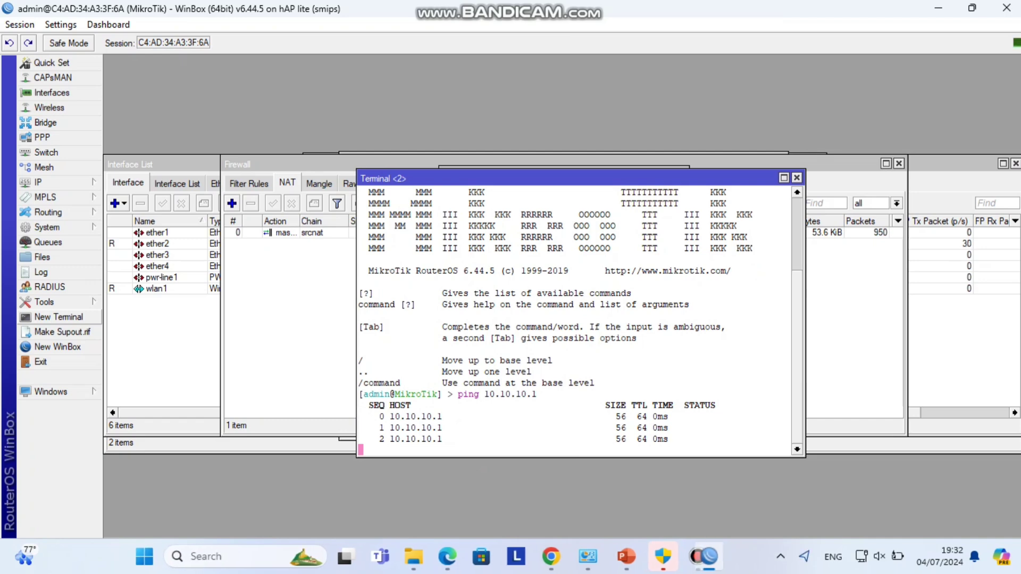
key(ctrl+c)
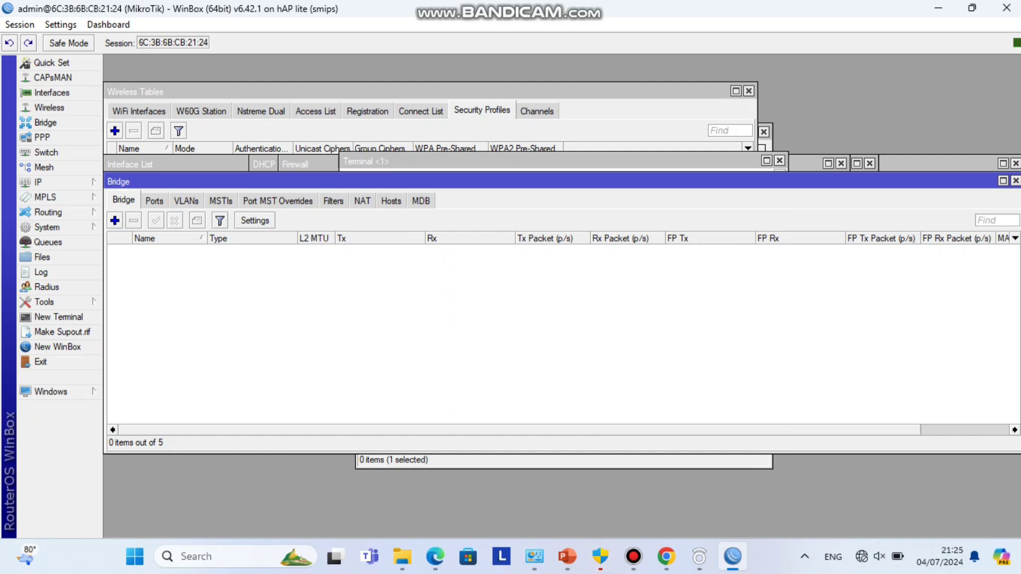
- Add a bridge named bridge1 and show its still-empty Ports list
click(114, 220)
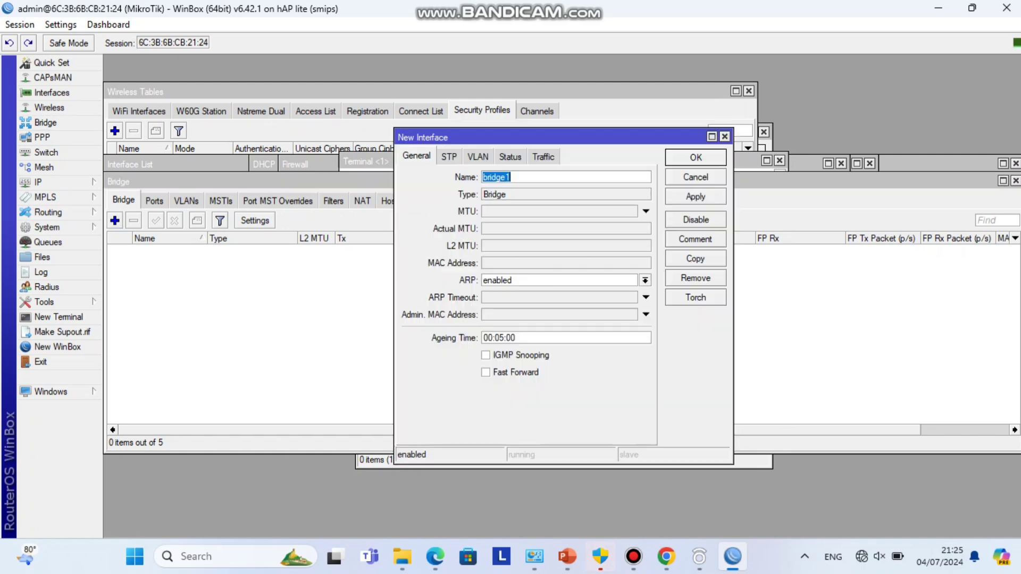
key(Return)
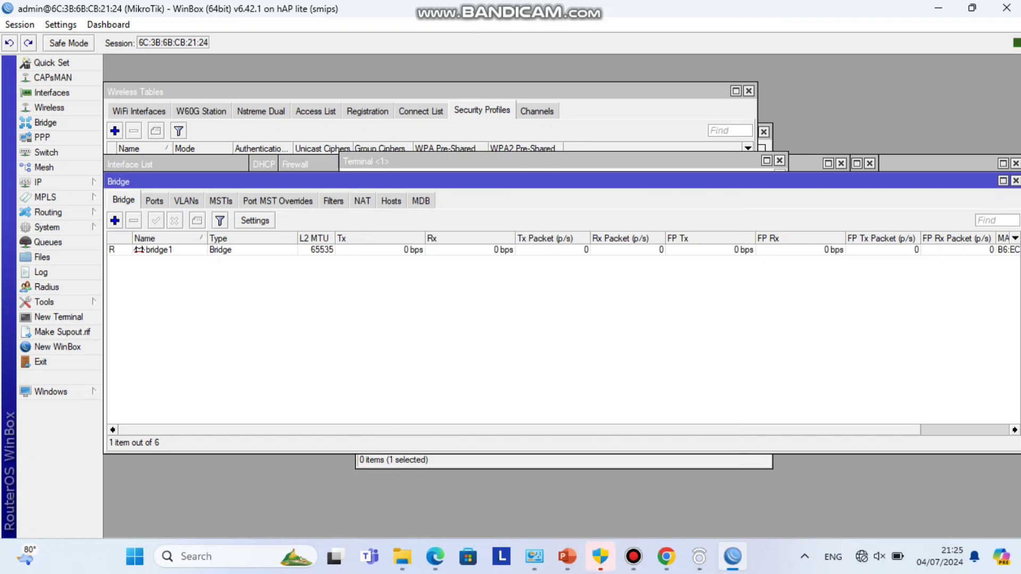
click(159, 250)
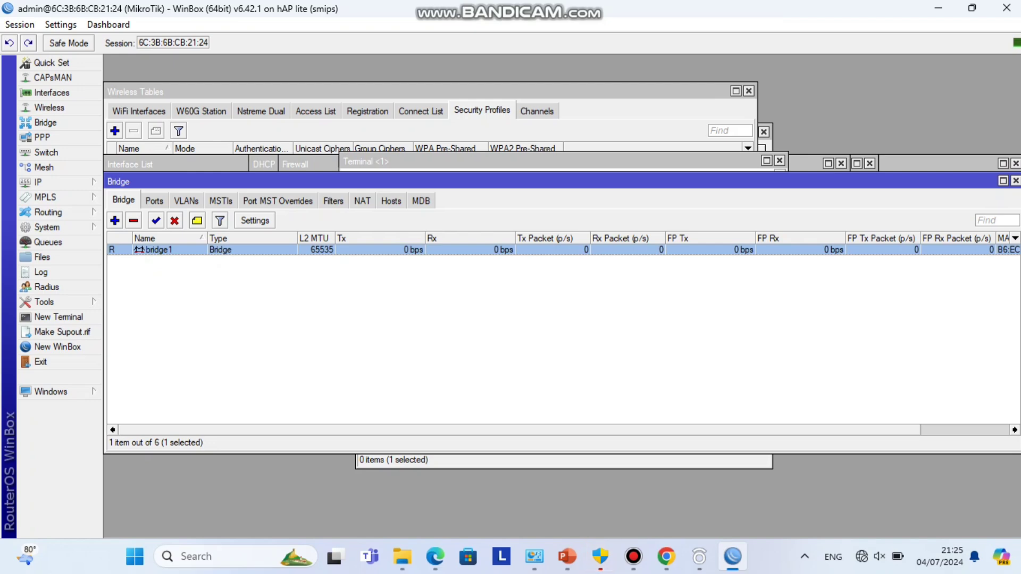
click(154, 200)
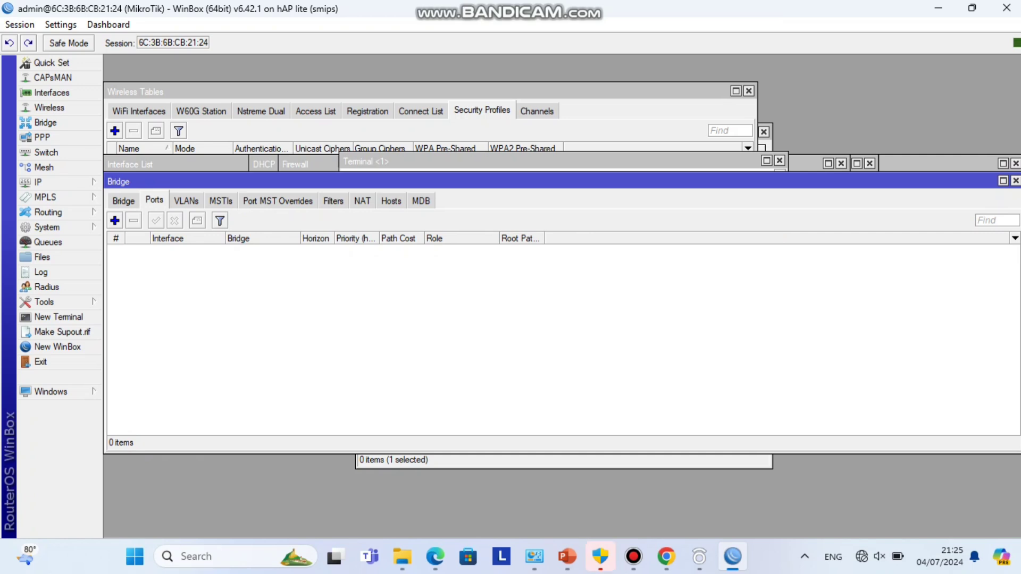
- Add a bridge1 port with Interface set to 'all', then apply and close the dialog
click(114, 220)
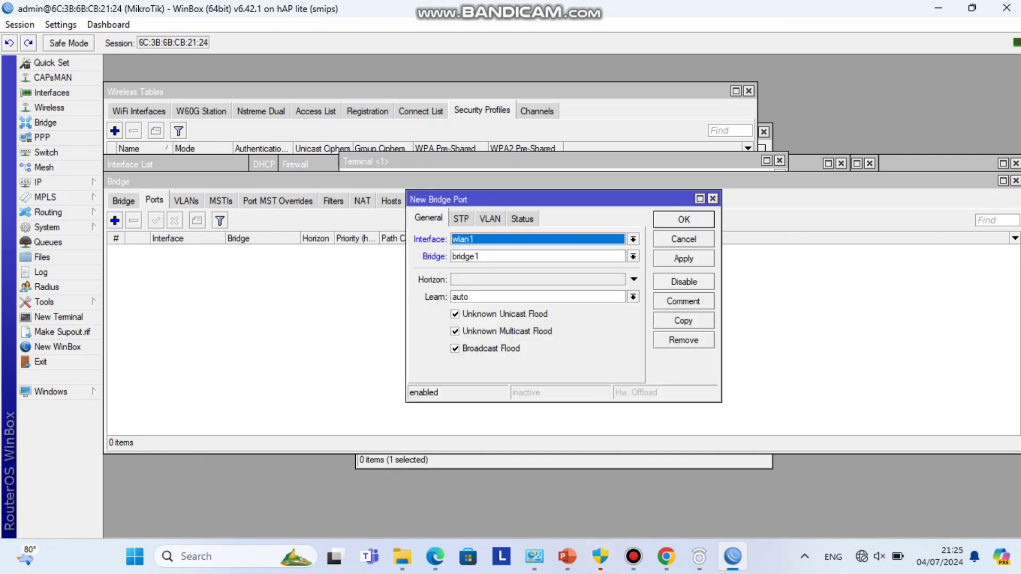
key(alt+Down)
key(Up)
key(Up)
key(Up)
key(Up)
key(Up)
key(Up)
key(Up)
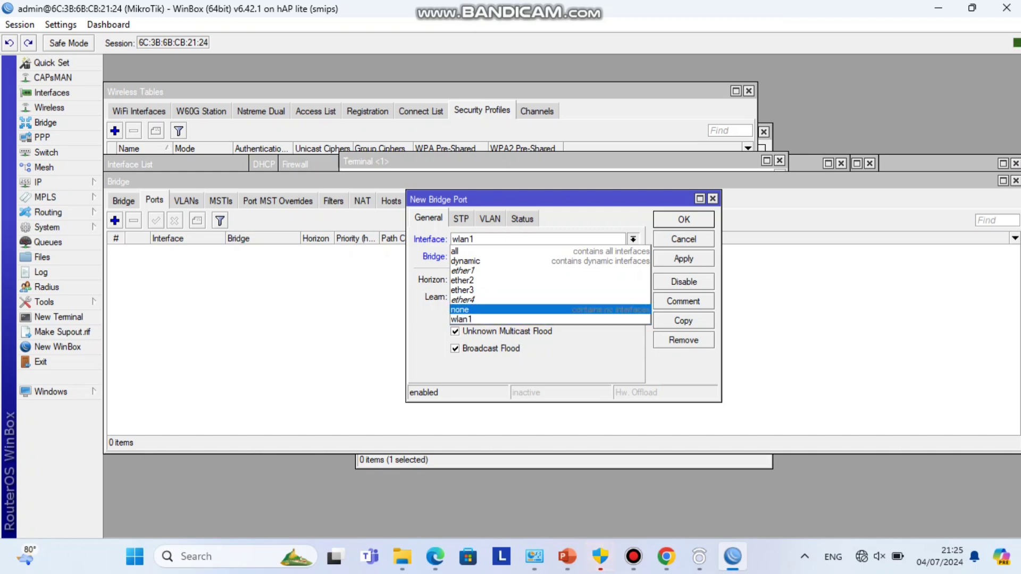
key(Return)
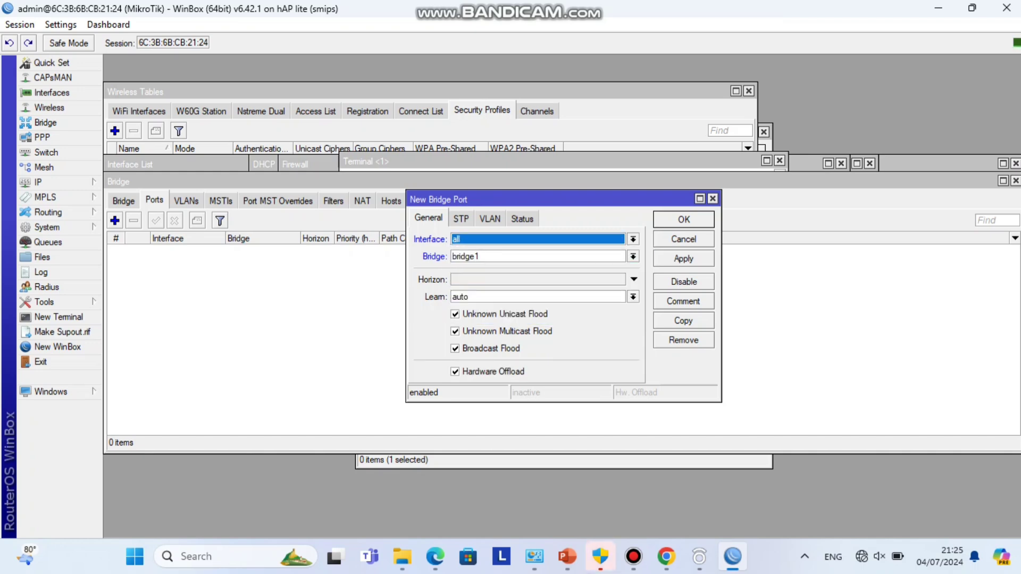
click(683, 259)
key(Return)
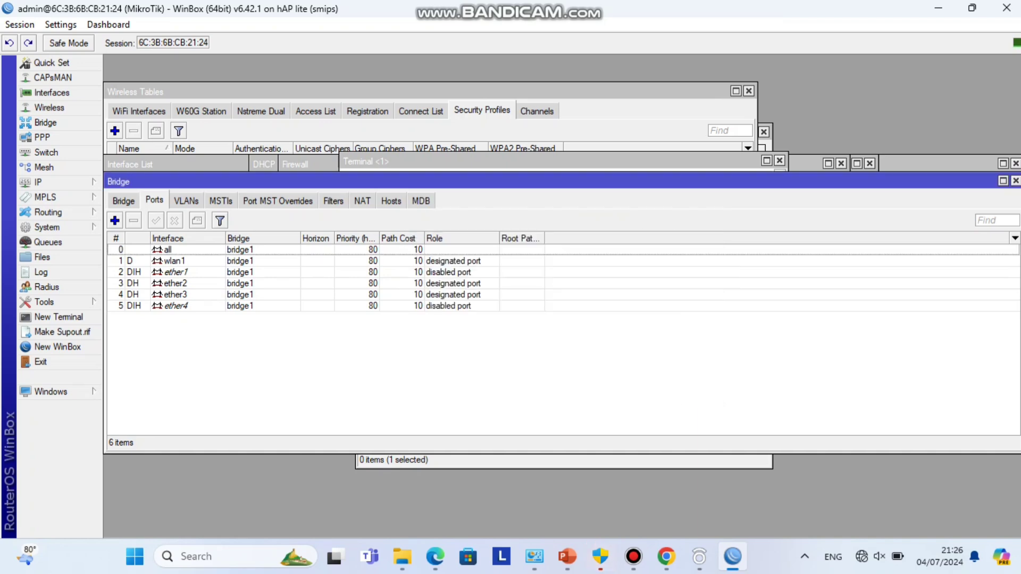
mouse_move(53, 197)
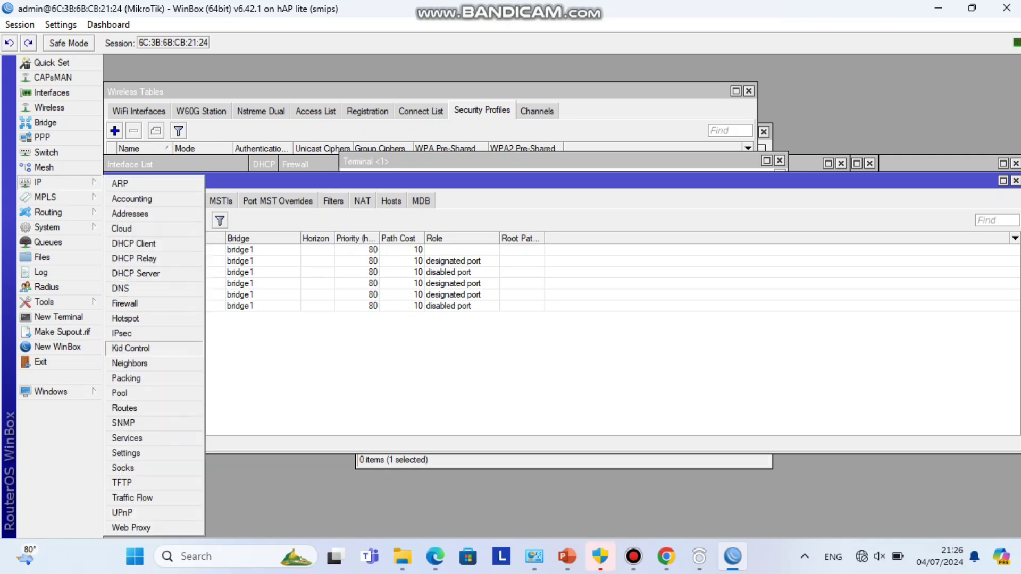
- Open the Route List showing the default route via 192.168.131.124 and the bridge1 network
click(124, 408)
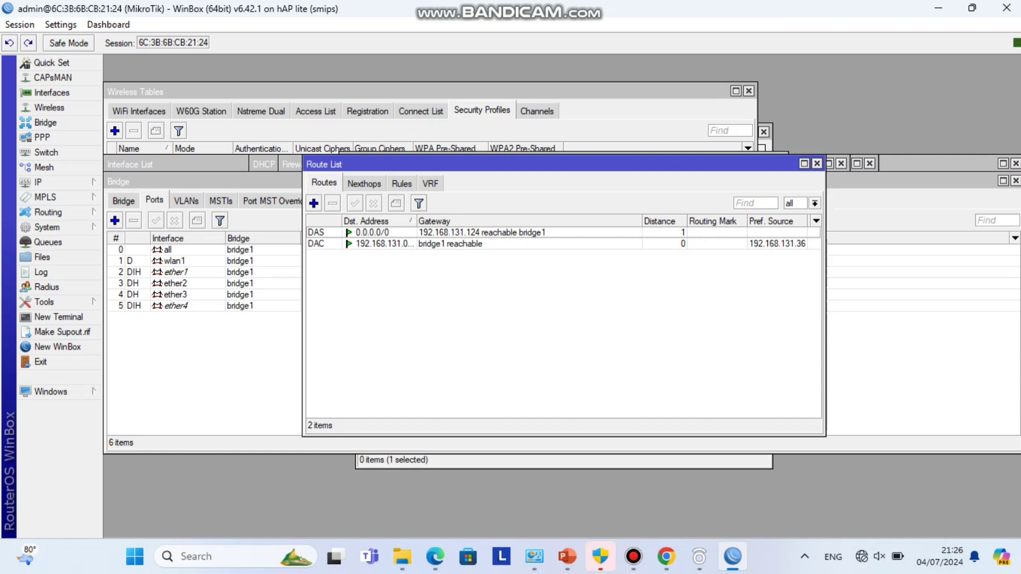
click(633, 556)
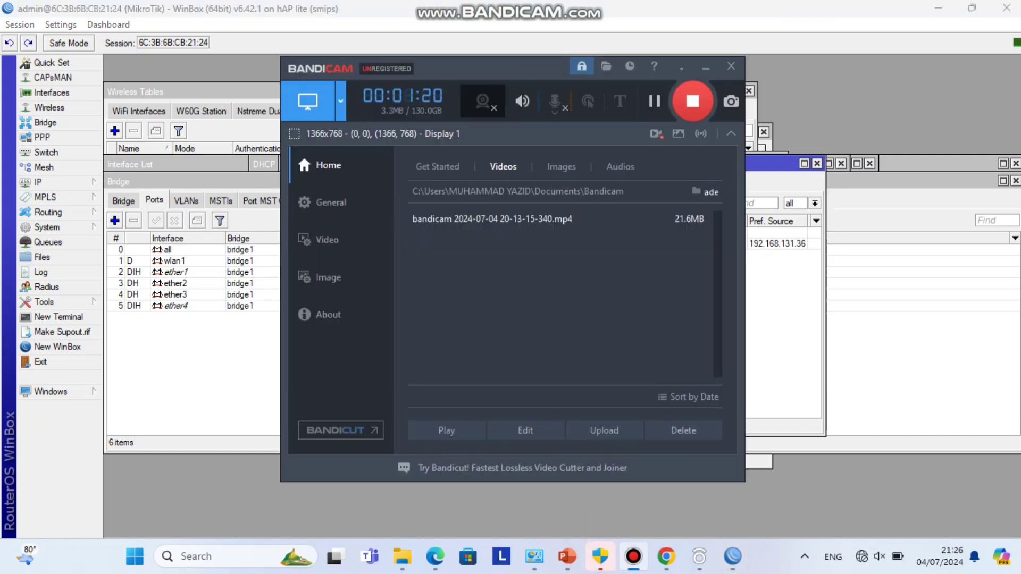
click(634, 556)
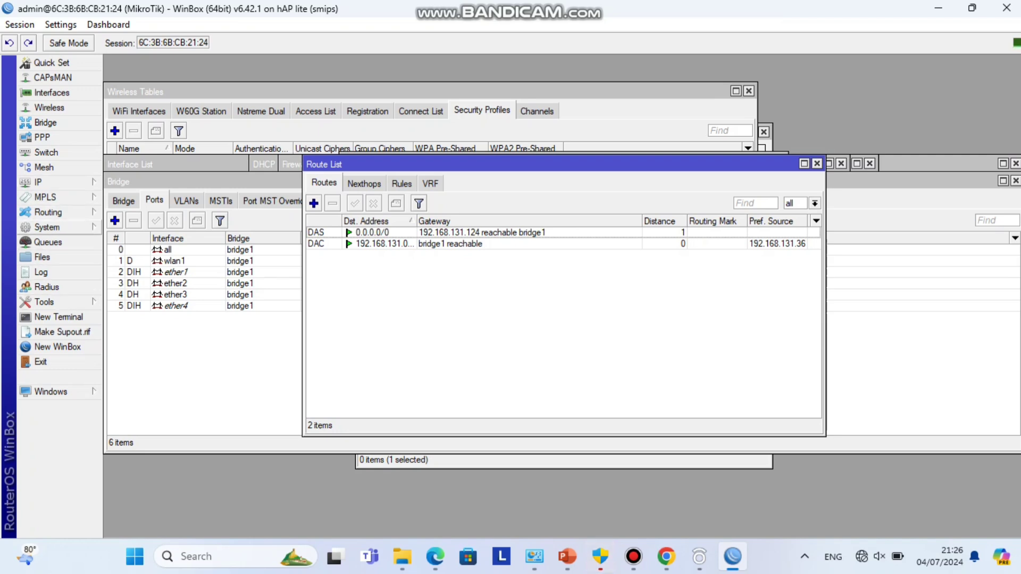
click(45, 182)
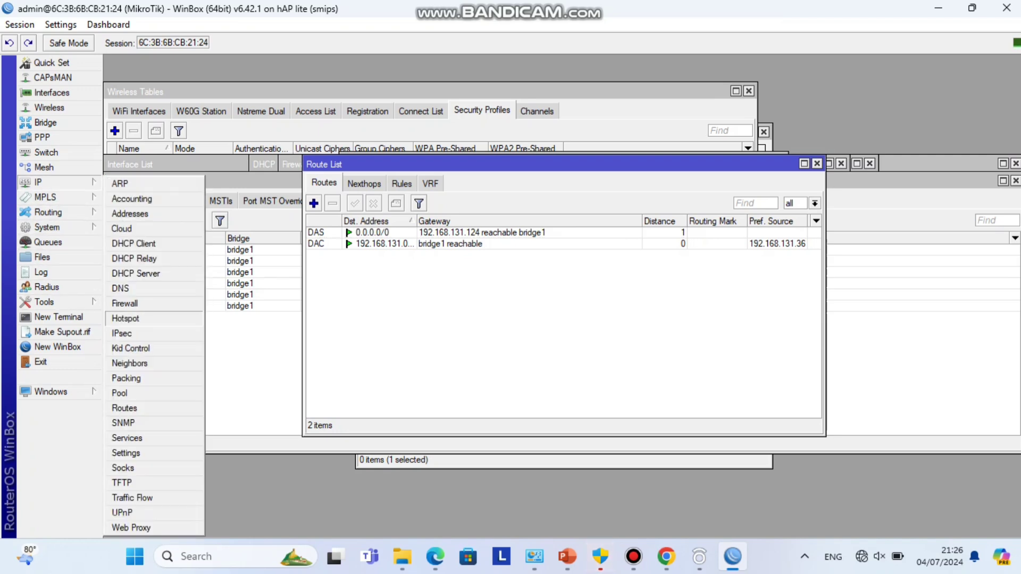
- Open the IPsec policies window, then the System Identity dialog still reading MikroTik
click(122, 333)
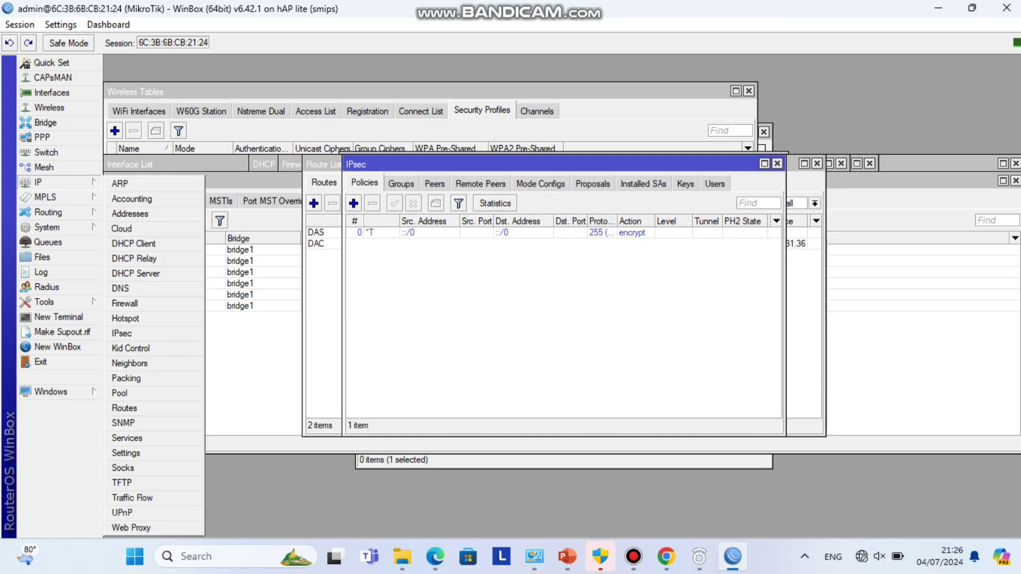
click(44, 301)
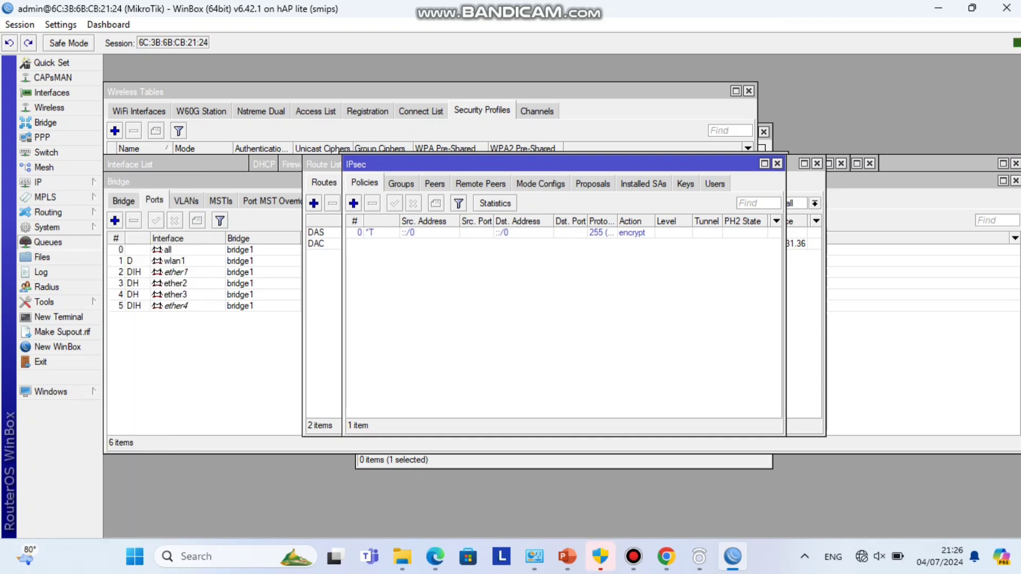
click(45, 227)
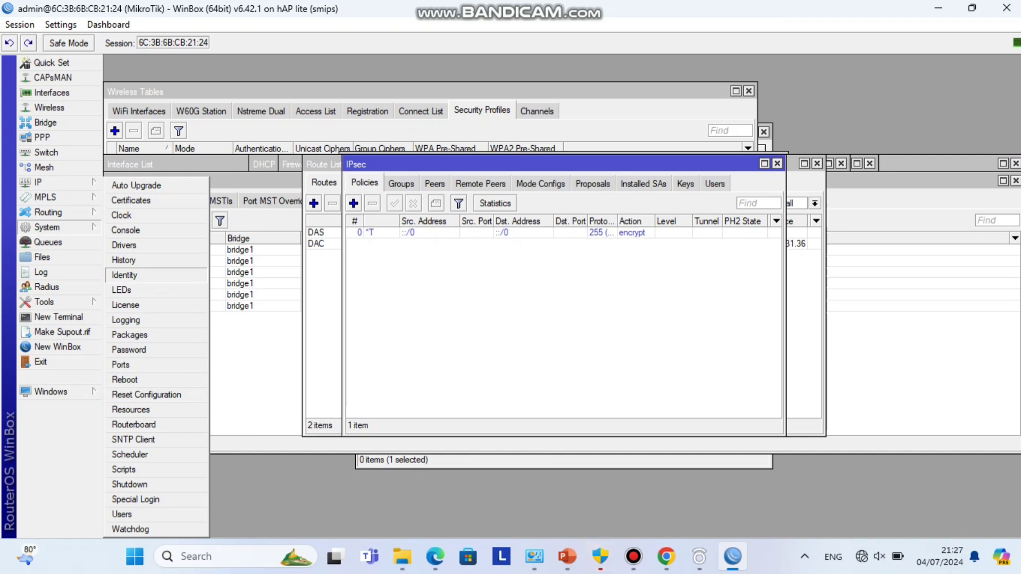
key(Escape)
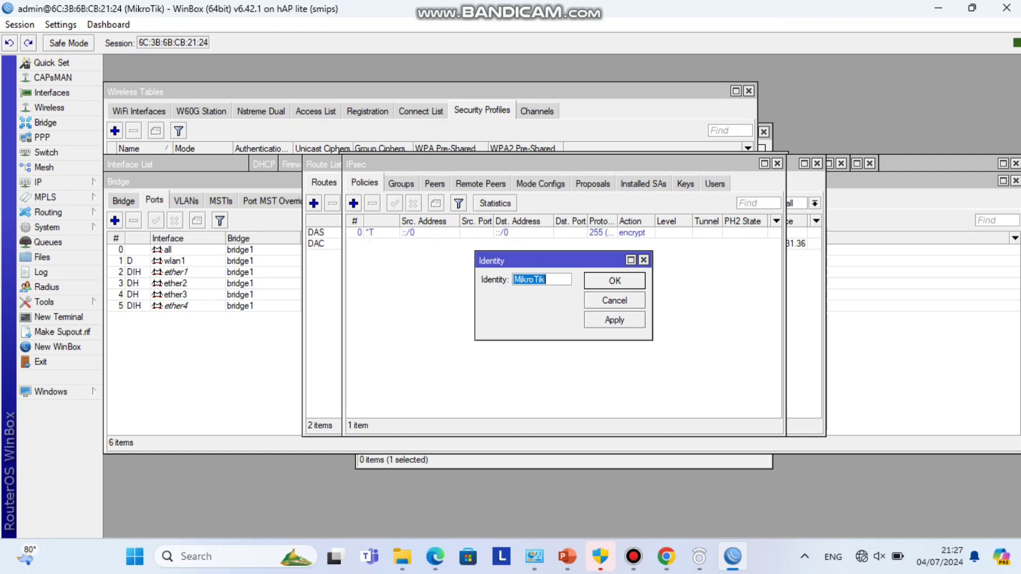
- Rename the router identity to 'ade', reapply it, and close the WinBox session
text(ade)
key(Return)
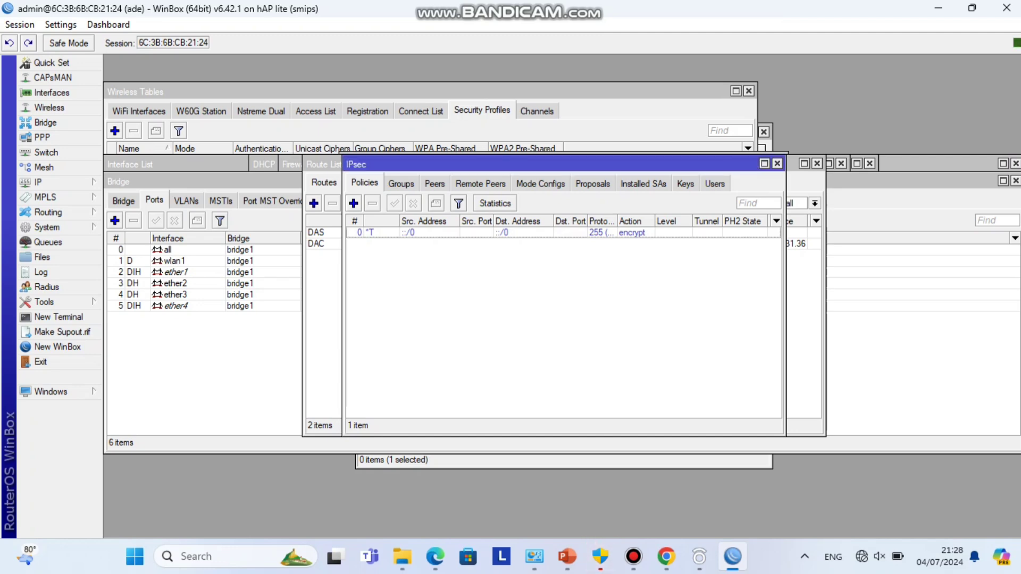
click(48, 227)
click(75, 276)
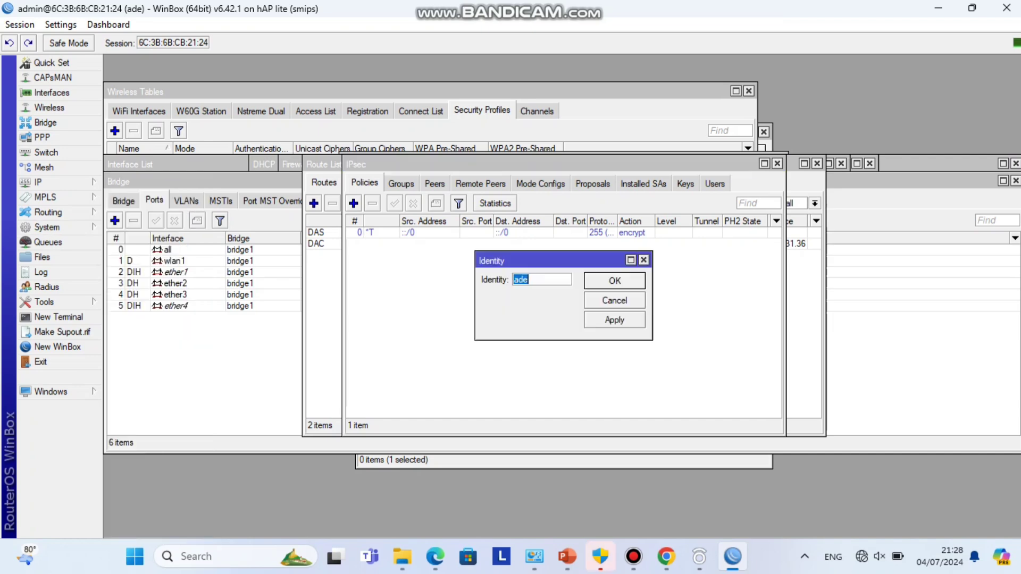
click(614, 320)
key(Return)
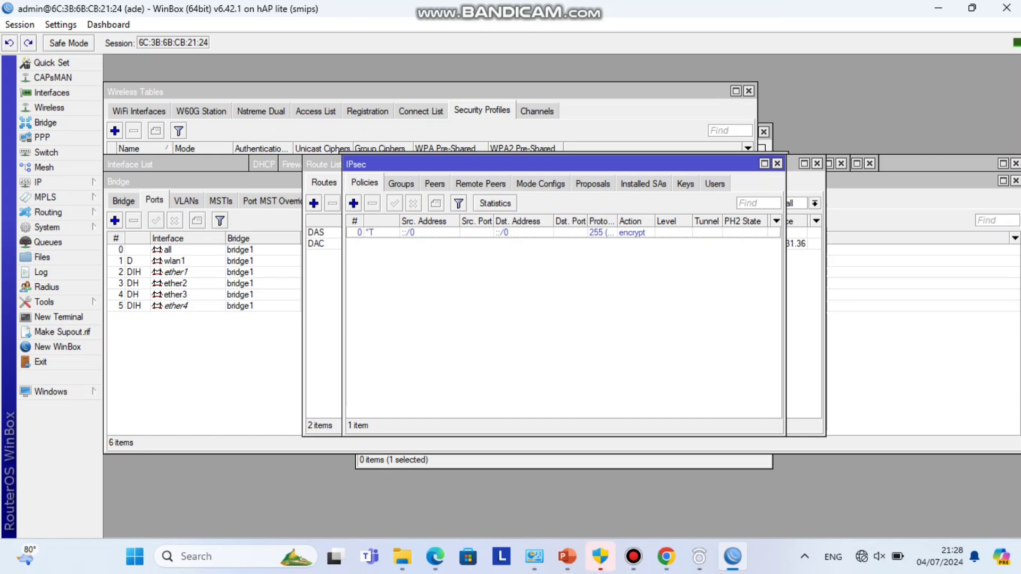
click(40, 362)
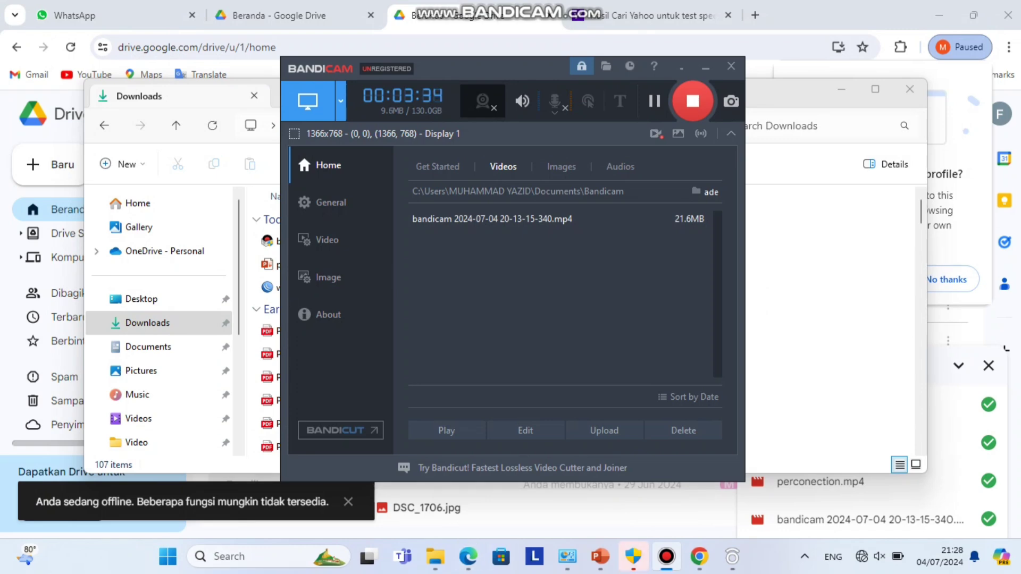
- Launch winbox64 from Downloads and try connecting to the neighbour router at 192.168.11.245
mouse_move(435, 557)
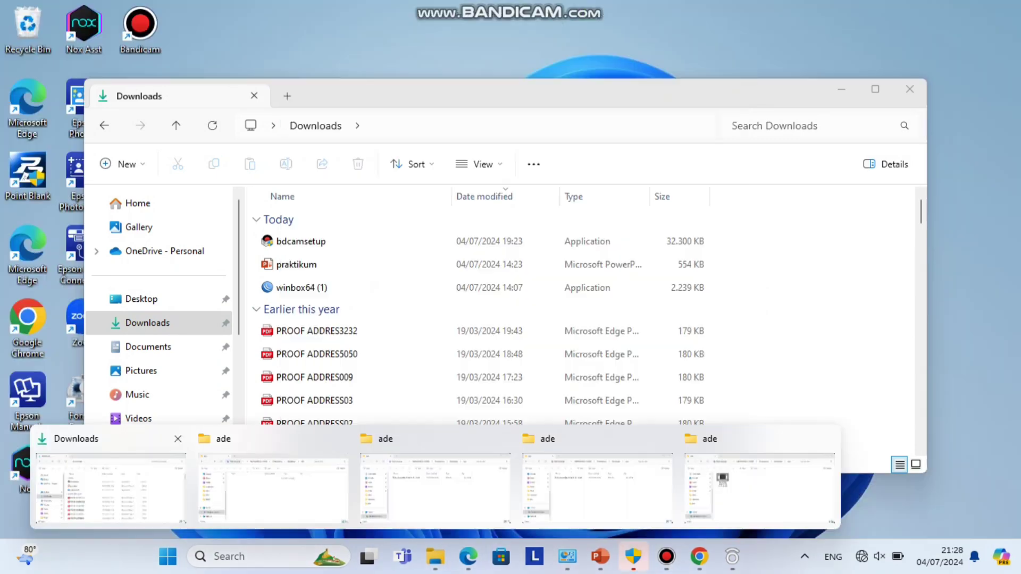
click(111, 487)
double_click(308, 287)
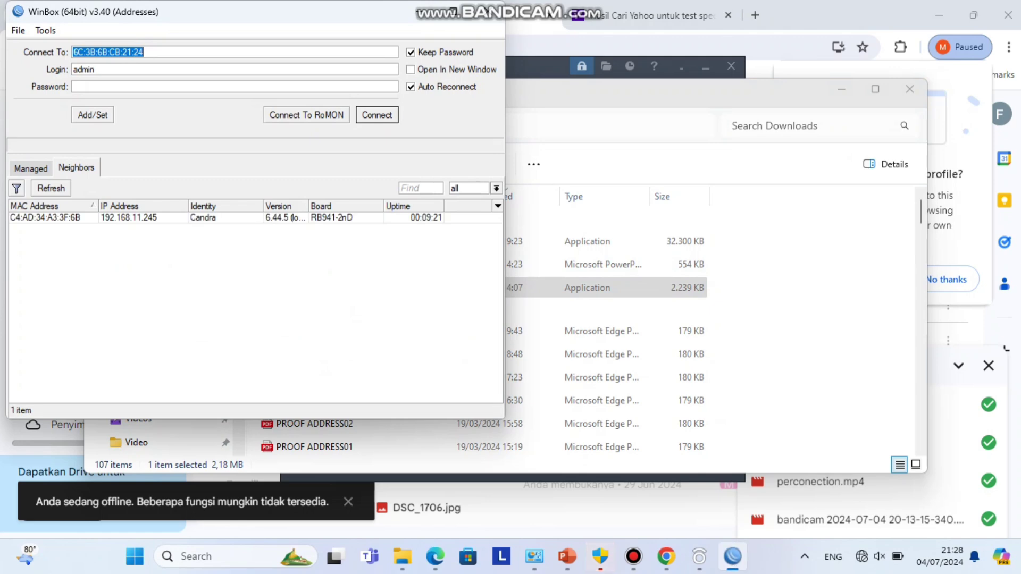
click(129, 230)
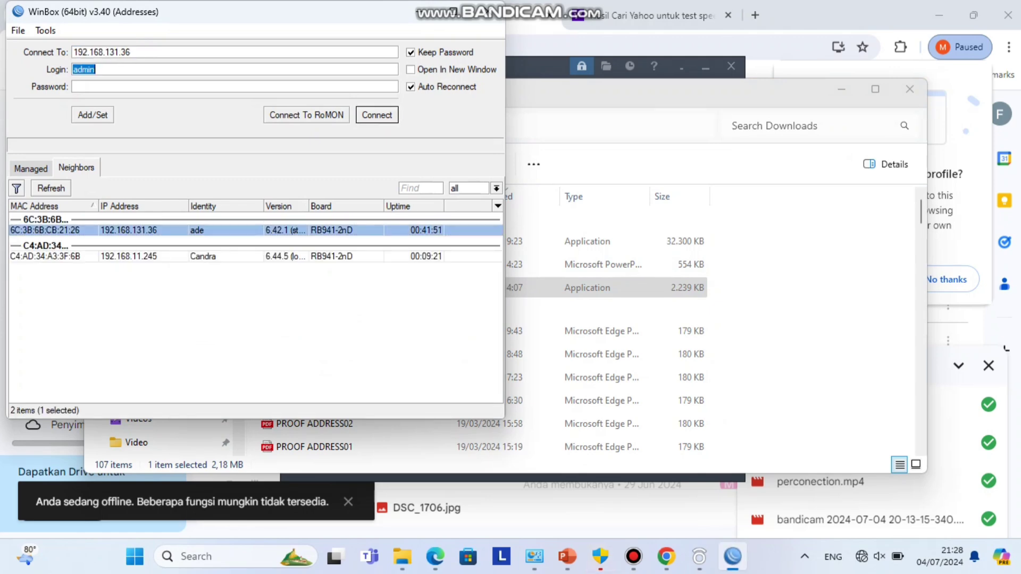
click(129, 256)
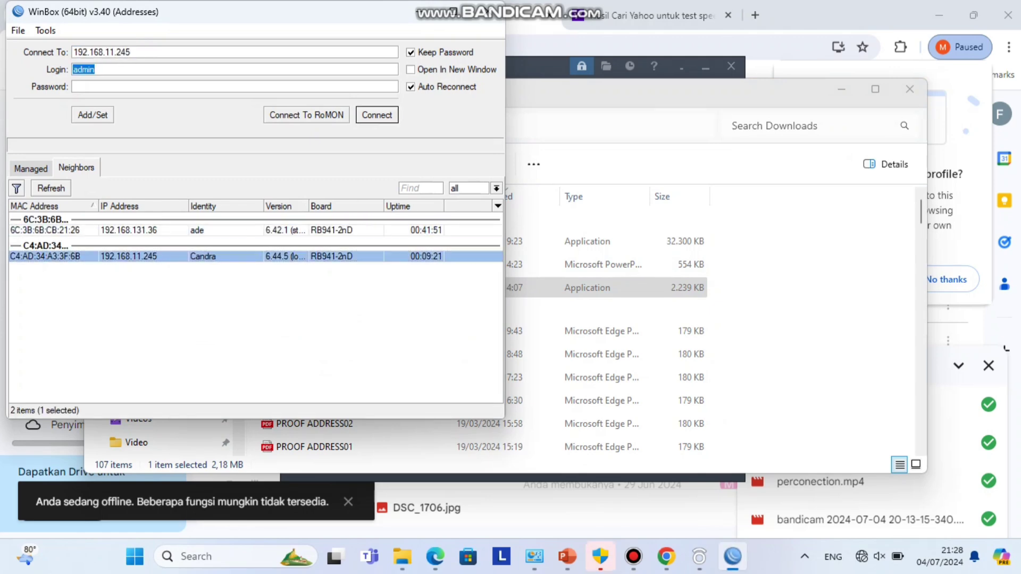
key(Return)
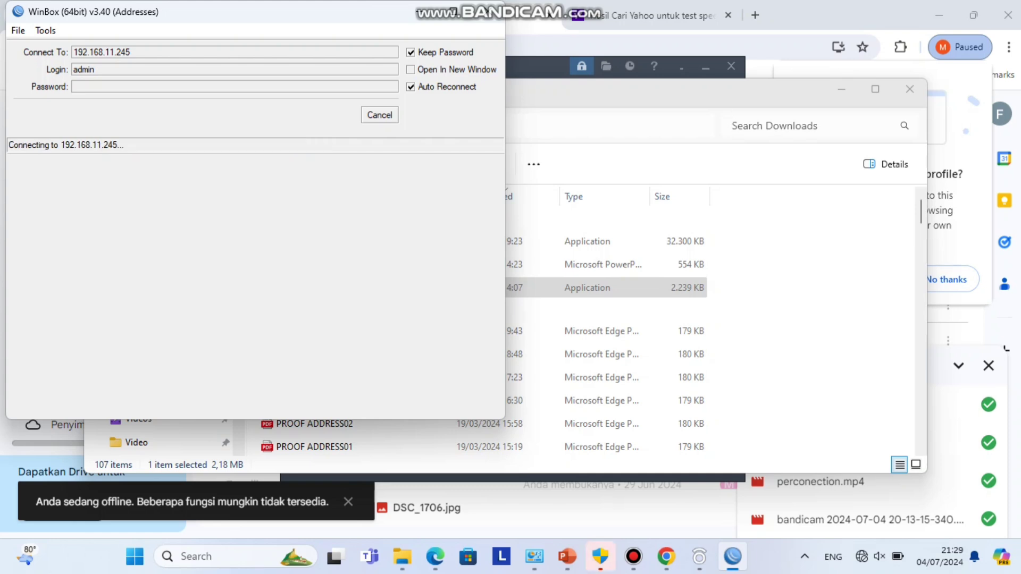
- Cancel the timed-out IP login and connect to the router by MAC address C4:AD:34:A3:3F:6B
click(380, 115)
click(128, 230)
click(378, 115)
click(634, 557)
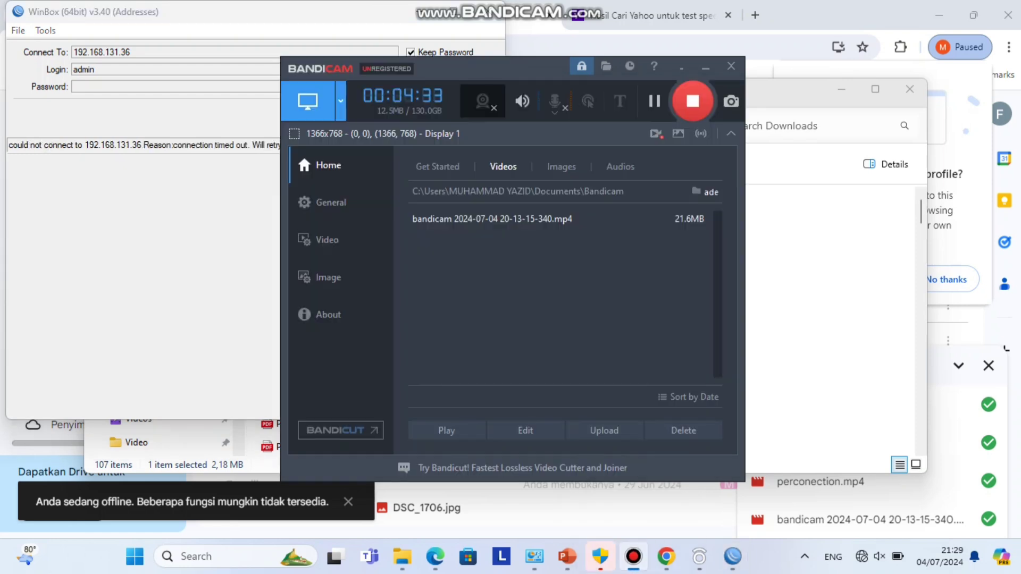
click(733, 556)
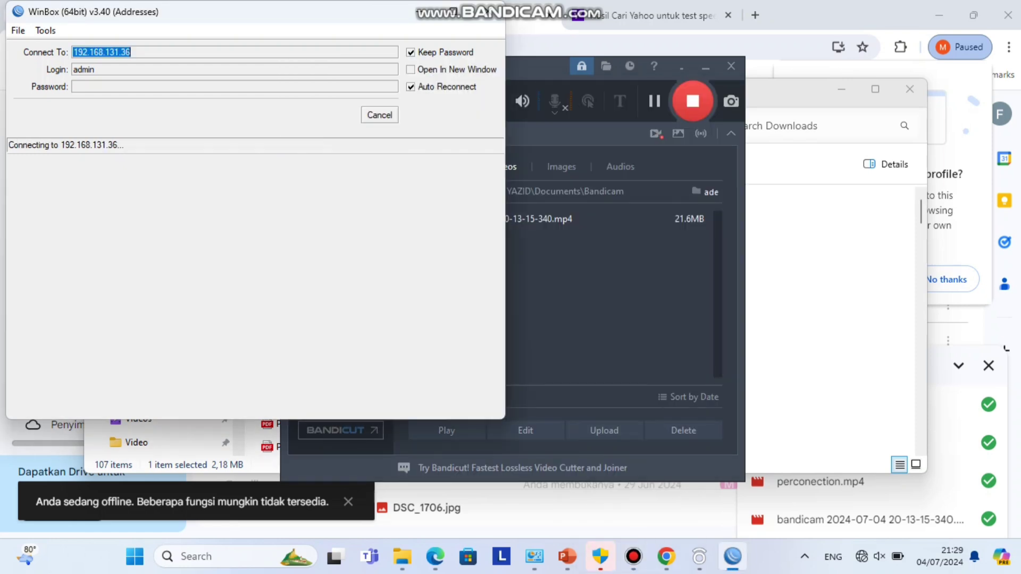
click(380, 115)
click(45, 244)
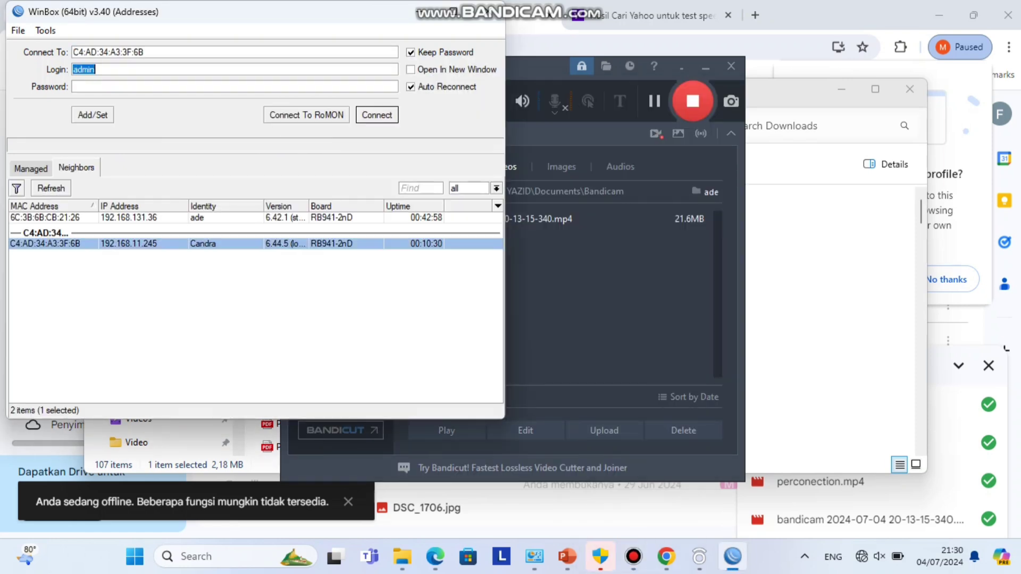
key(Return)
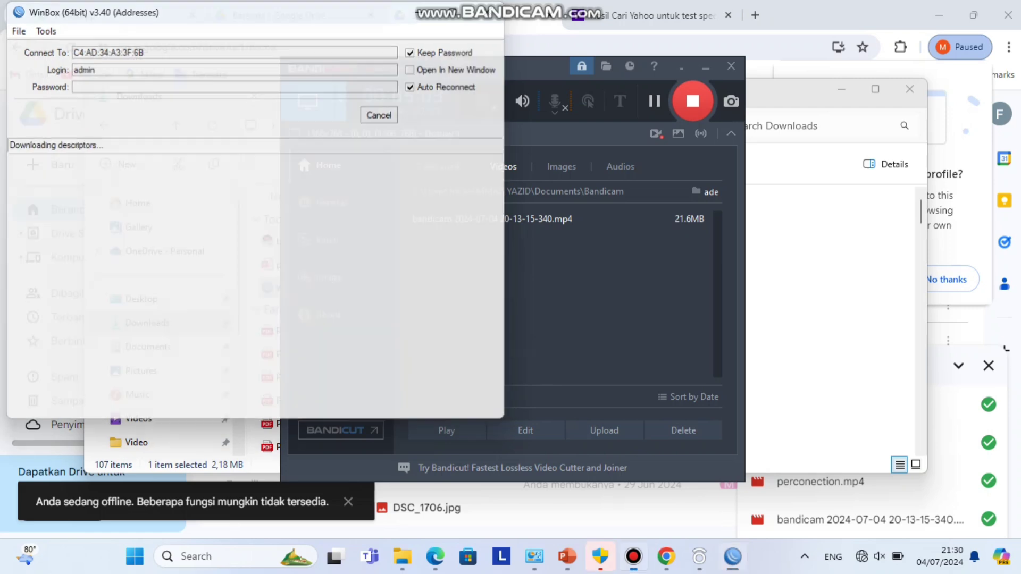
mouse_move(634, 556)
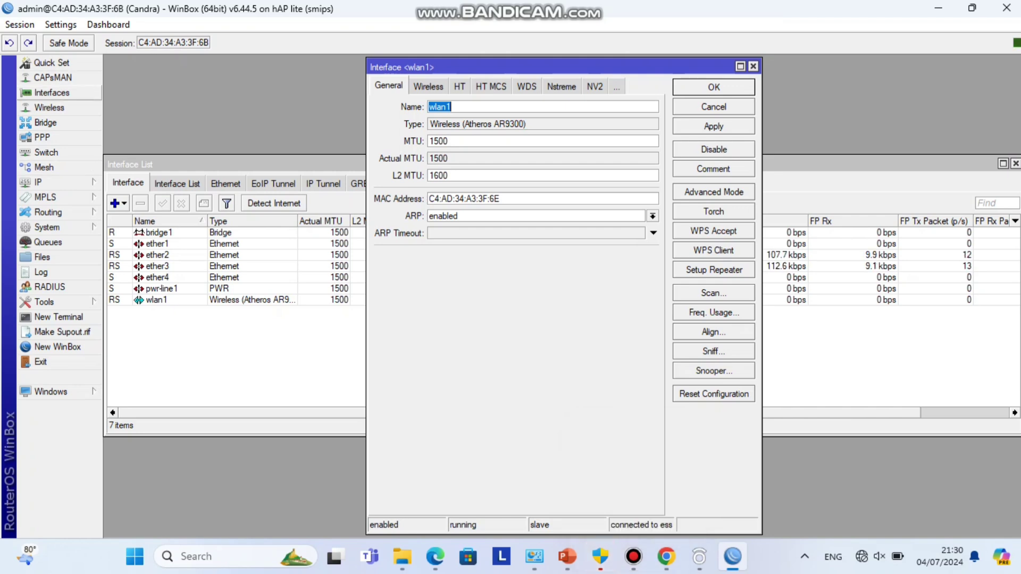
- Bring the second router's Interface List forward and select the wlan1, ether4 and pwr-line1 rows
click(51, 93)
click(156, 299)
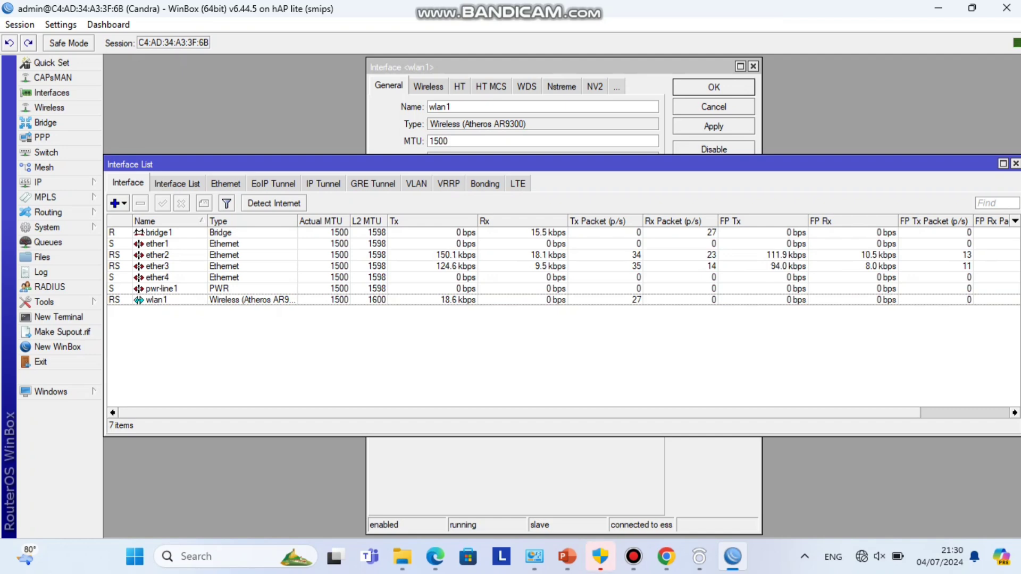
click(157, 277)
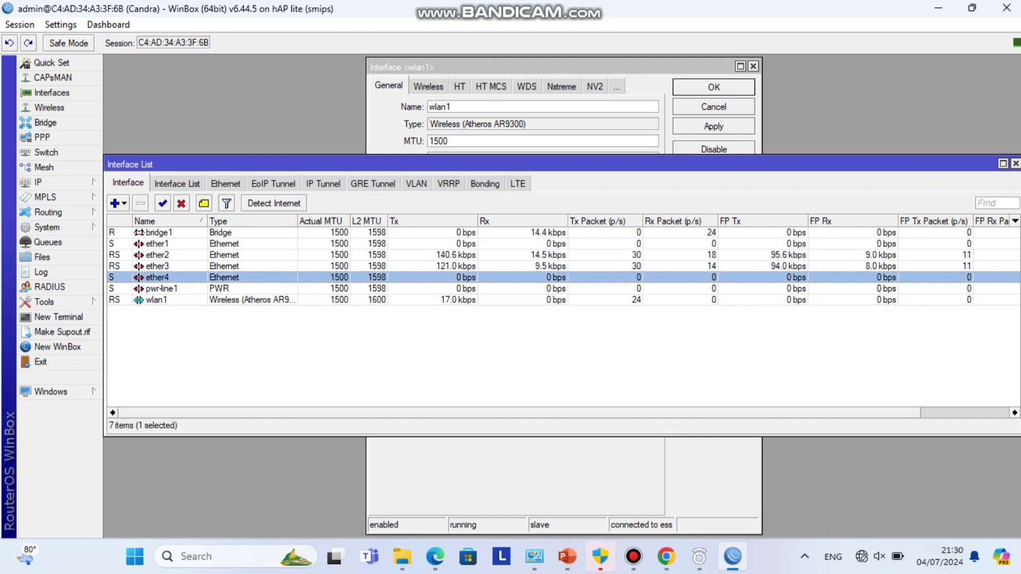
click(157, 300)
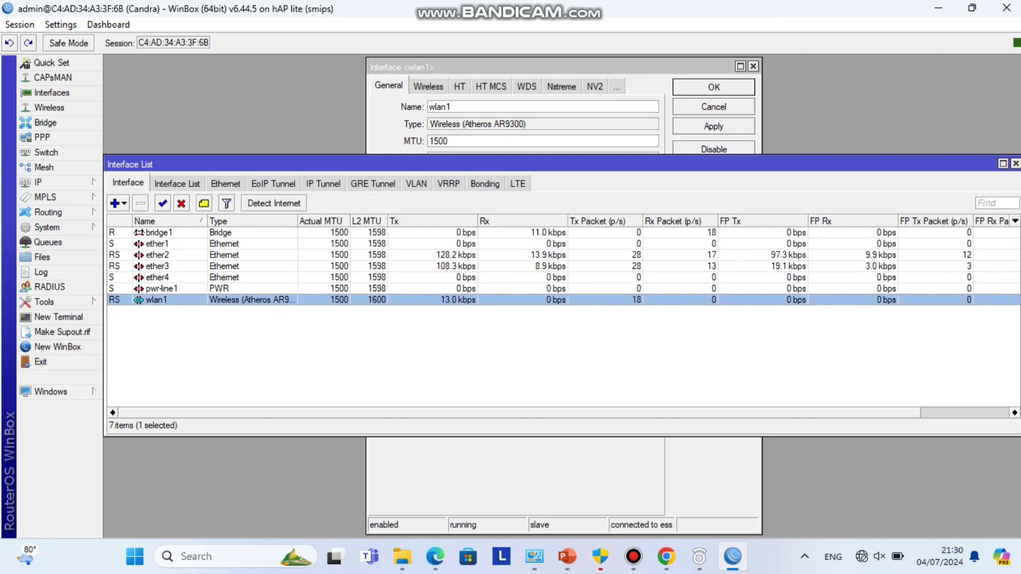
click(161, 288)
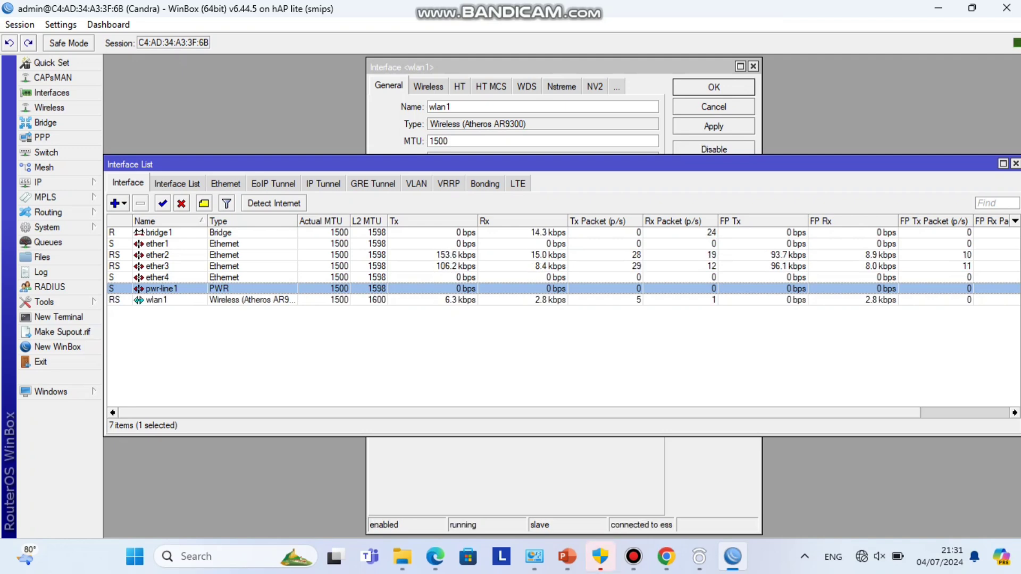
mouse_move(600, 556)
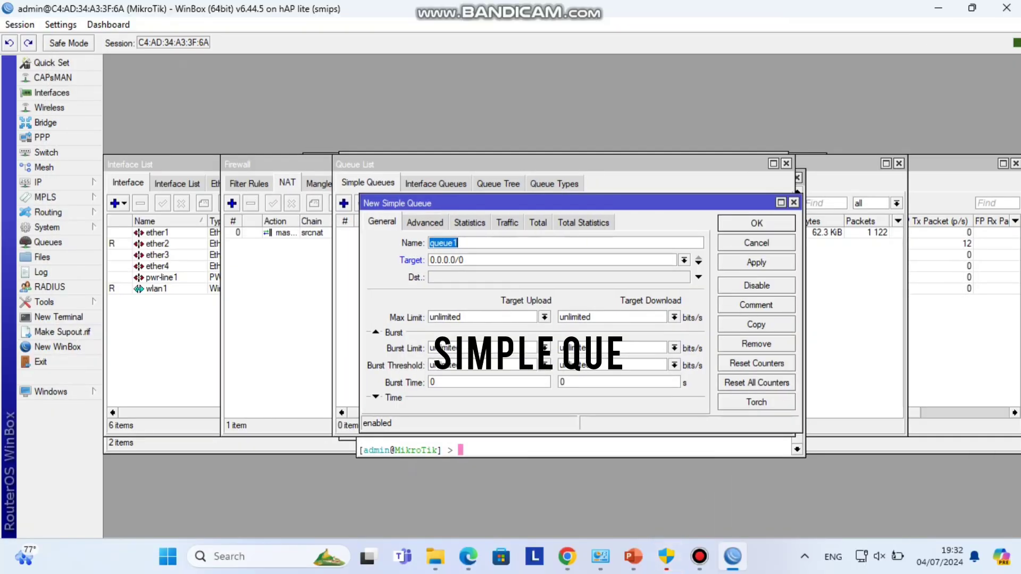
- Name the new simple queue client1 and paste wlan1's 192.168.131.245/24 address as its target
text(client1)
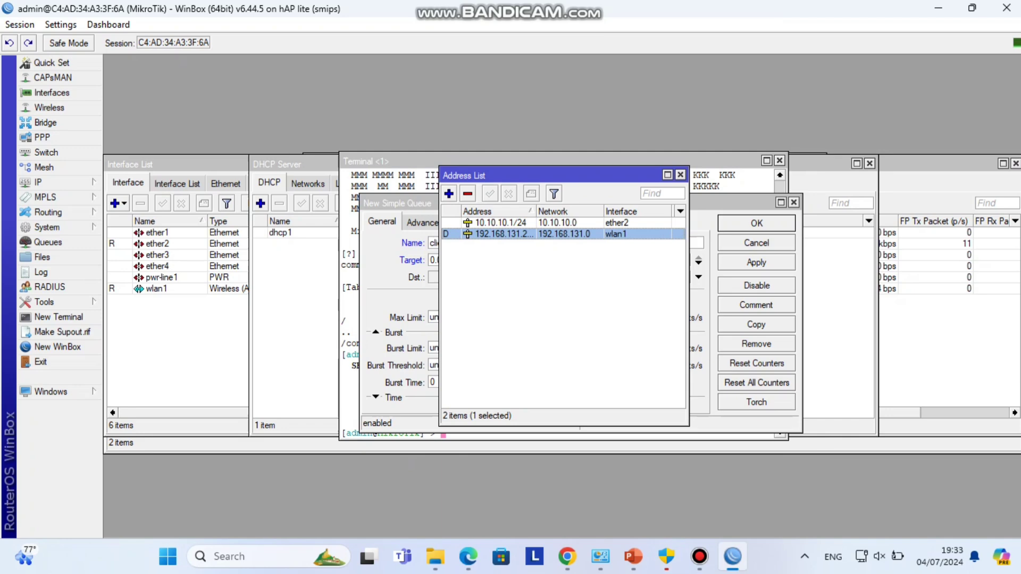
key(Return)
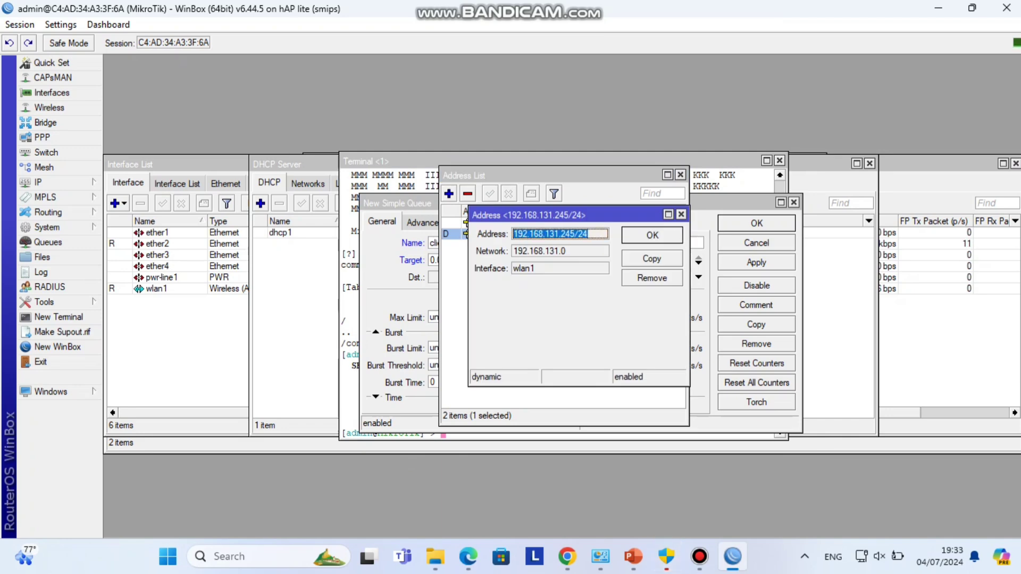
right_click(591, 232)
click(629, 240)
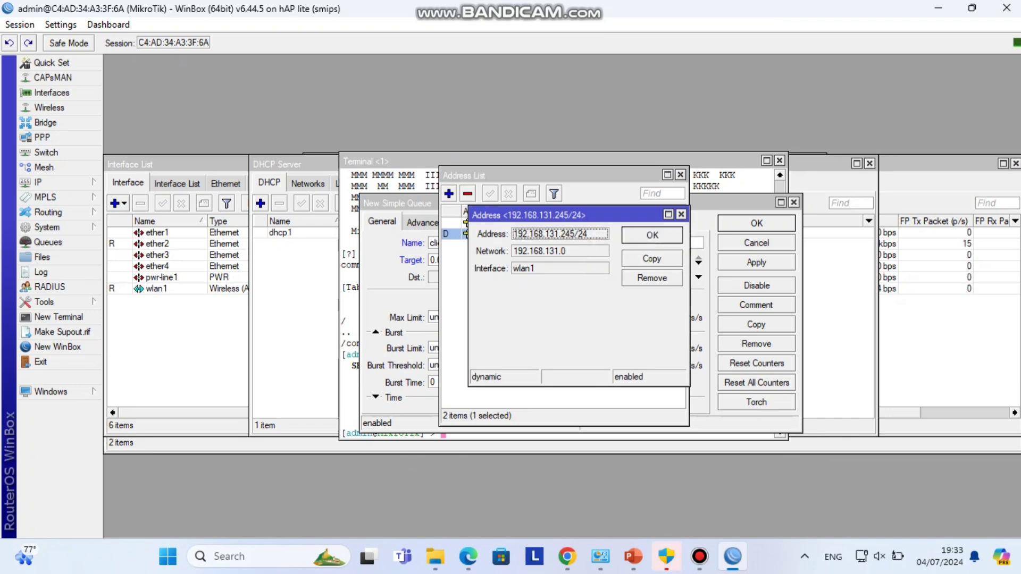
key(Escape)
click(464, 260)
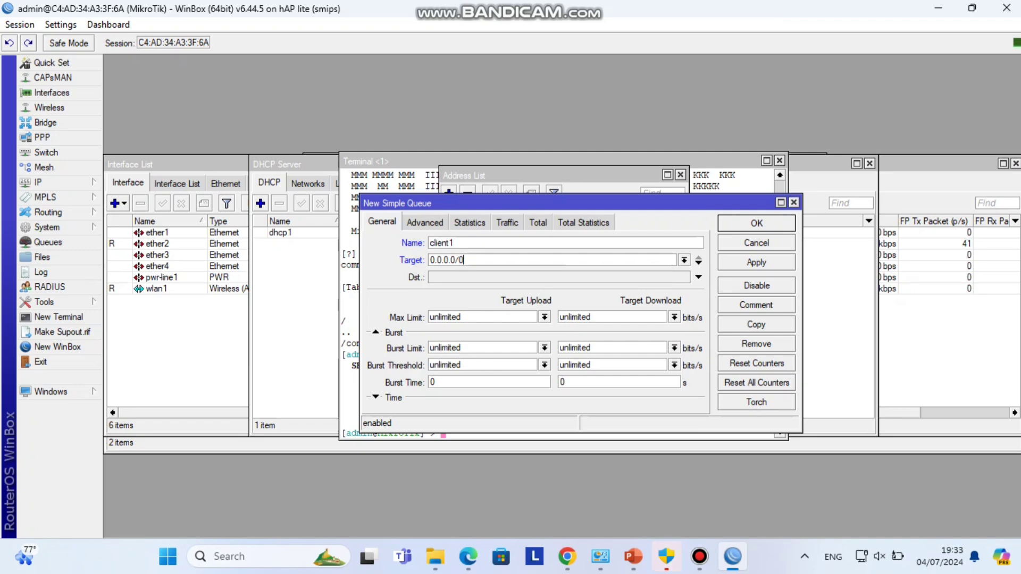
double_click(452, 260)
right_click(482, 259)
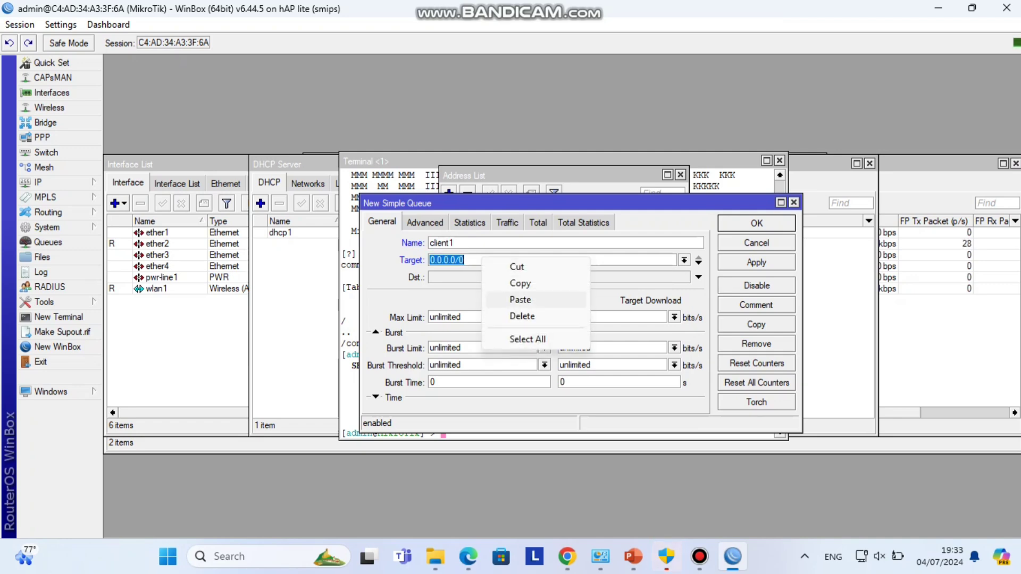
click(520, 300)
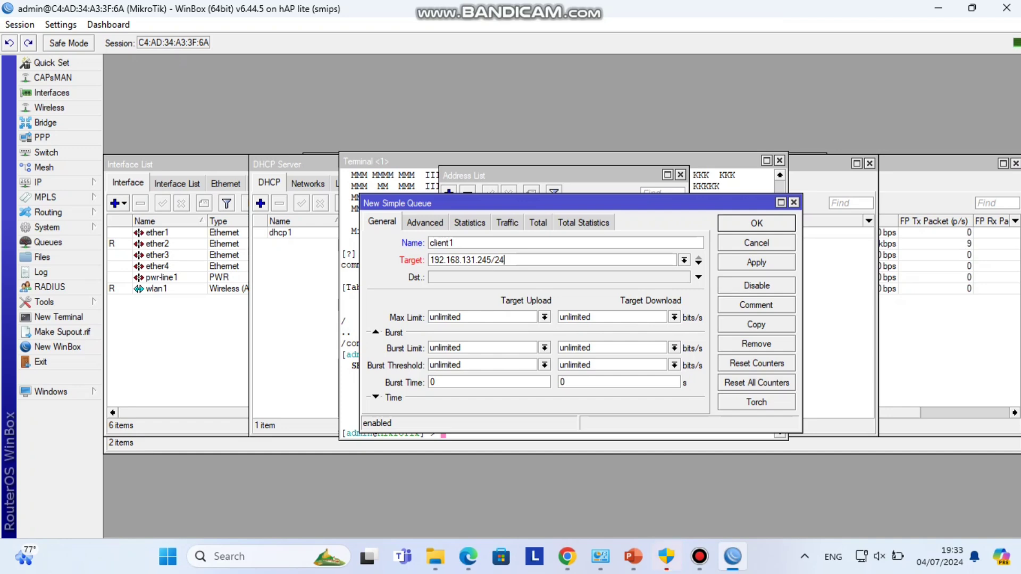
- Set client1's max limits to 512k upload and 1M download
click(545, 317)
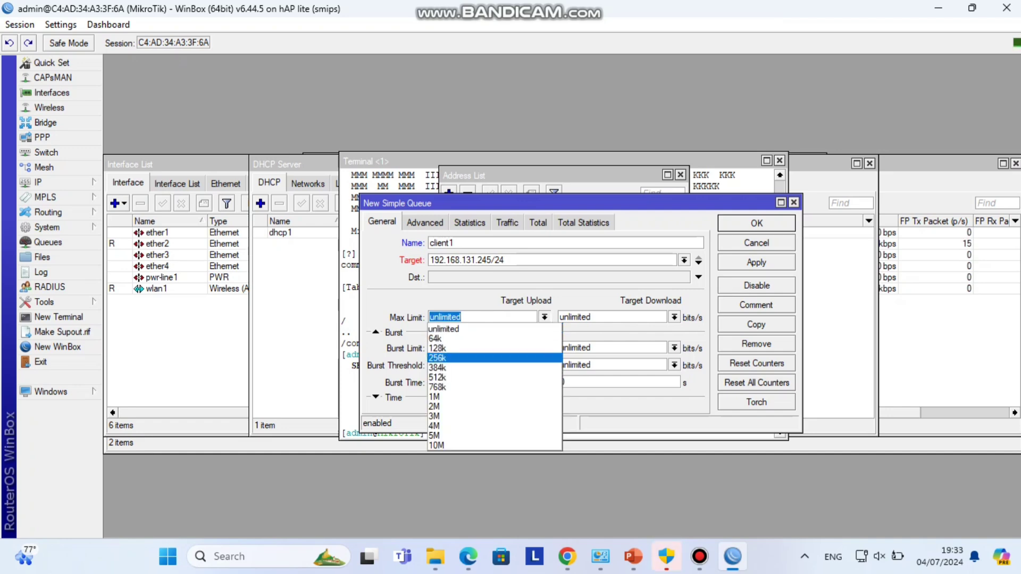
click(441, 377)
click(674, 317)
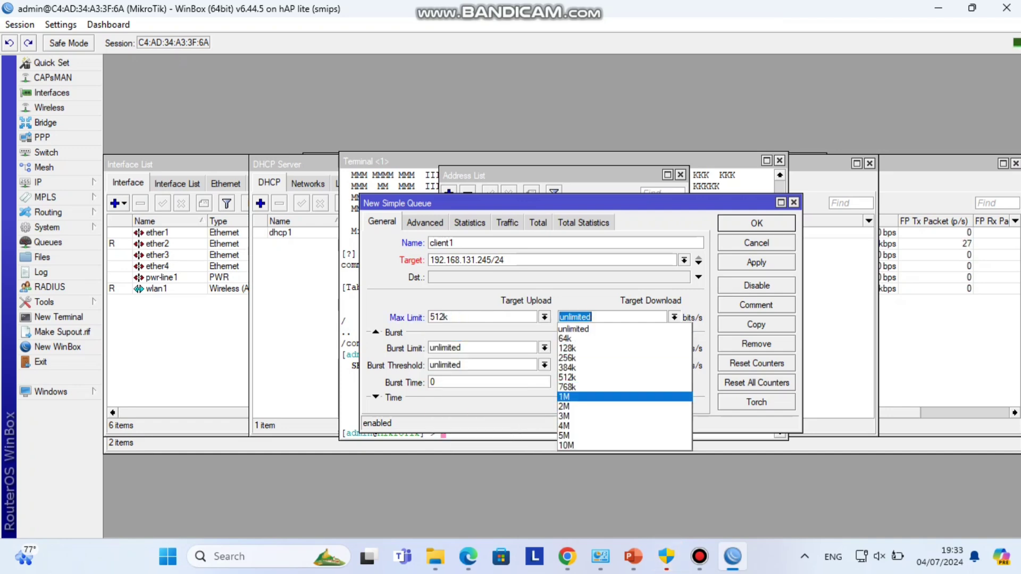
click(569, 396)
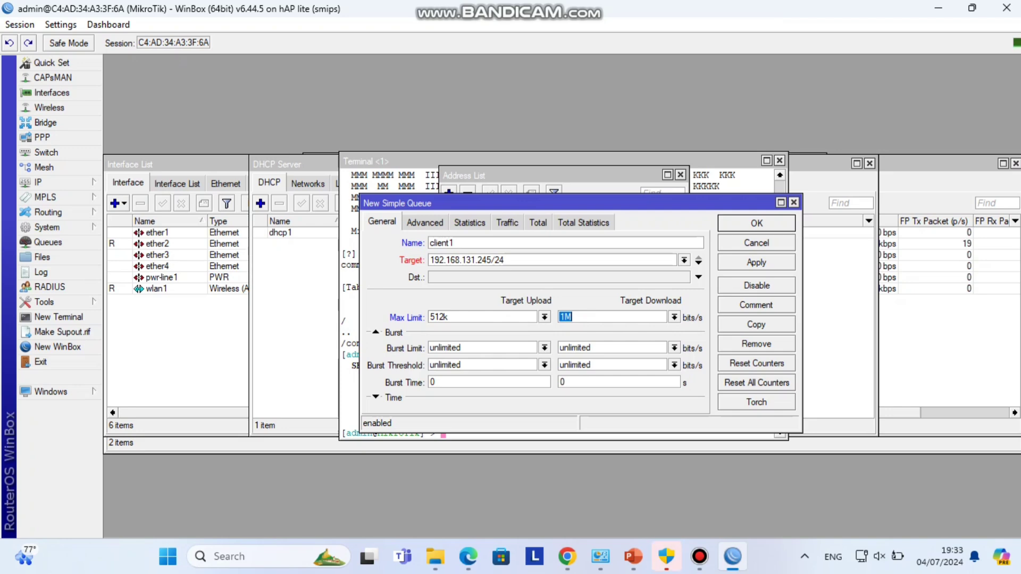
- Change the invalid target to 10.10.10.1, save the queue and close its settings
click(756, 263)
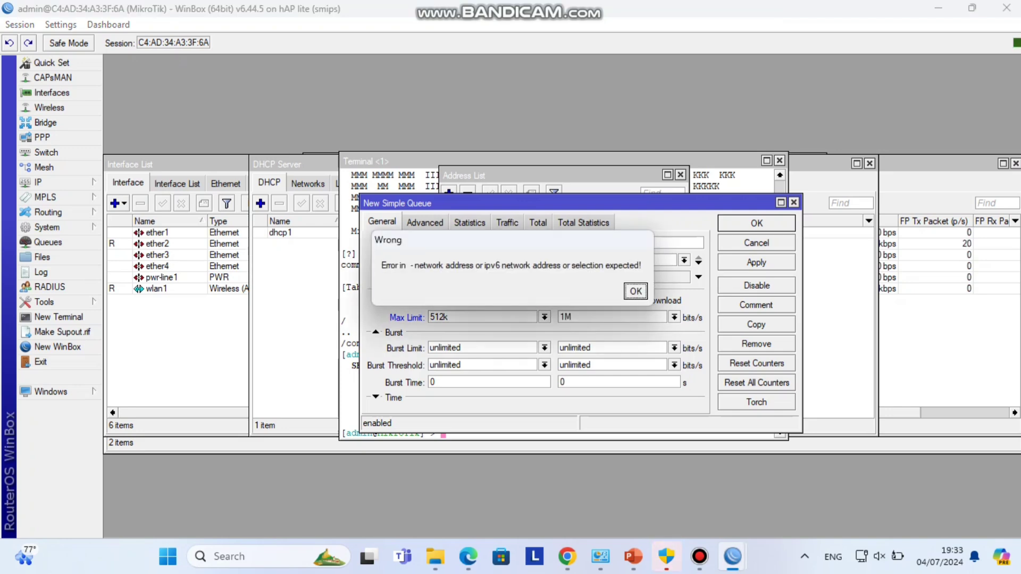
key(Return)
key(Tab)
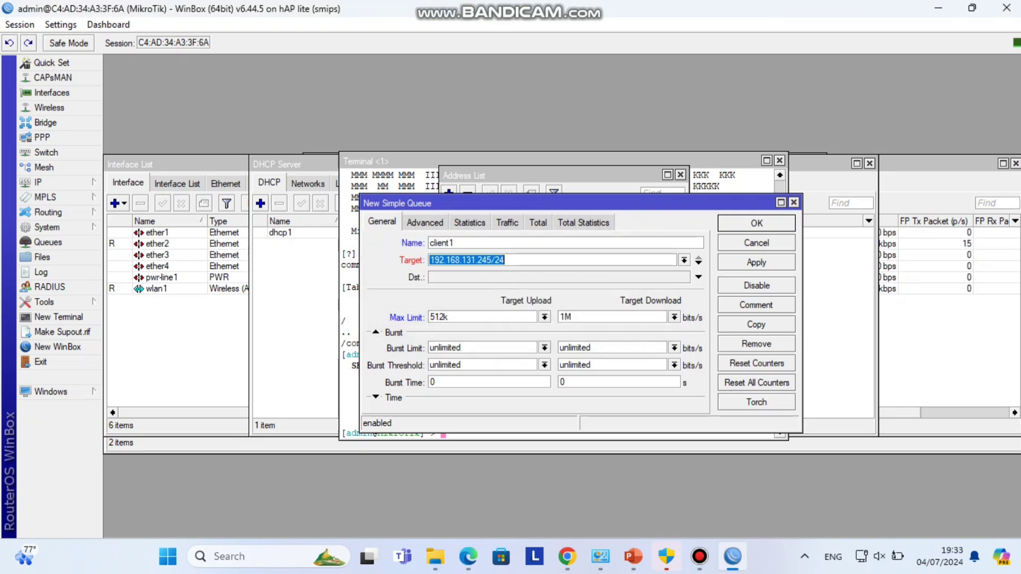
text(10.10.10.1/24)
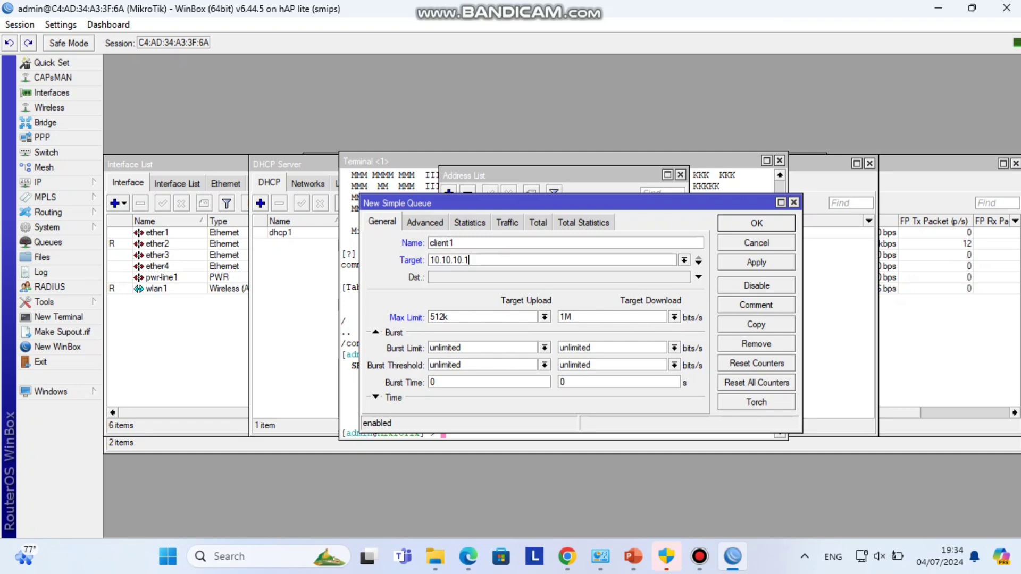
key(BackSpace)
key(BackSpace)
key(BackSpace)
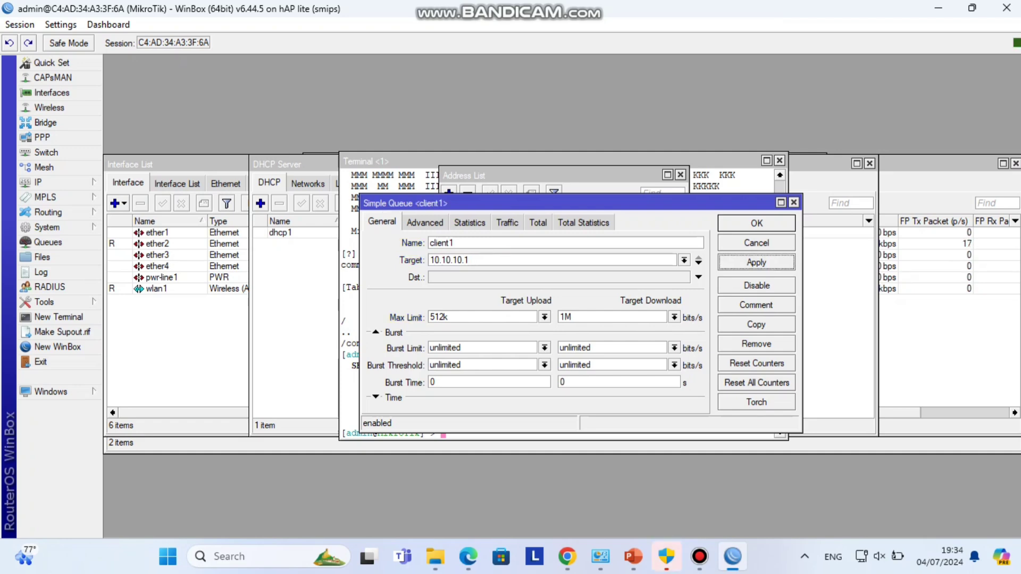
key(Escape)
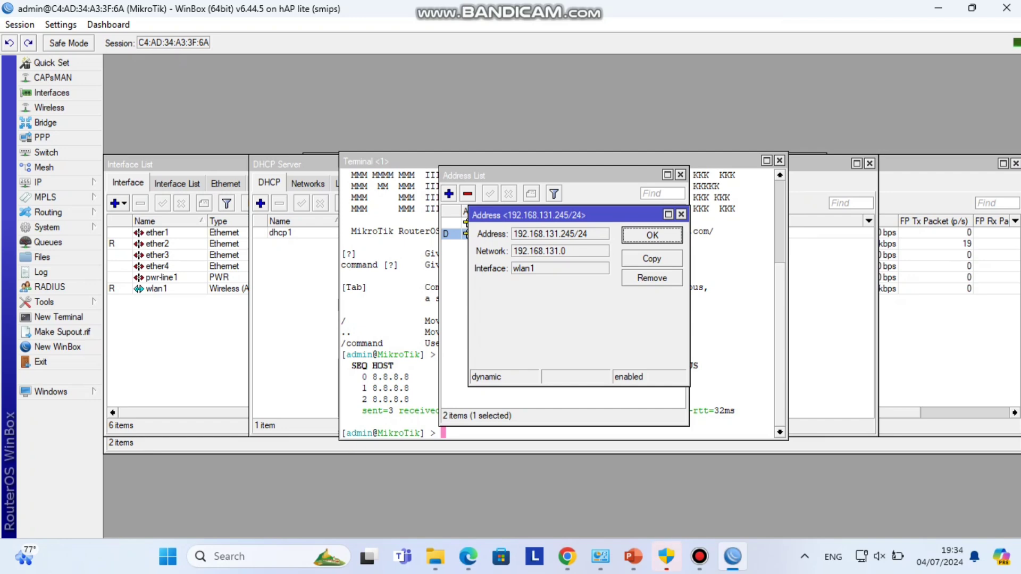
- Browse the Show Columns list for the client1 row in the Queue List
click(48, 242)
right_click(381, 233)
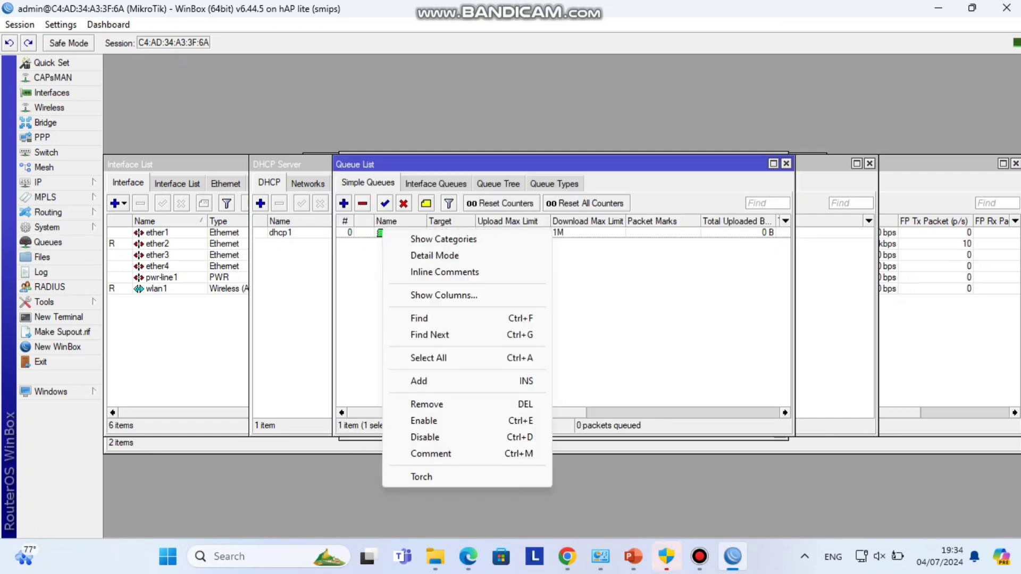
click(443, 295)
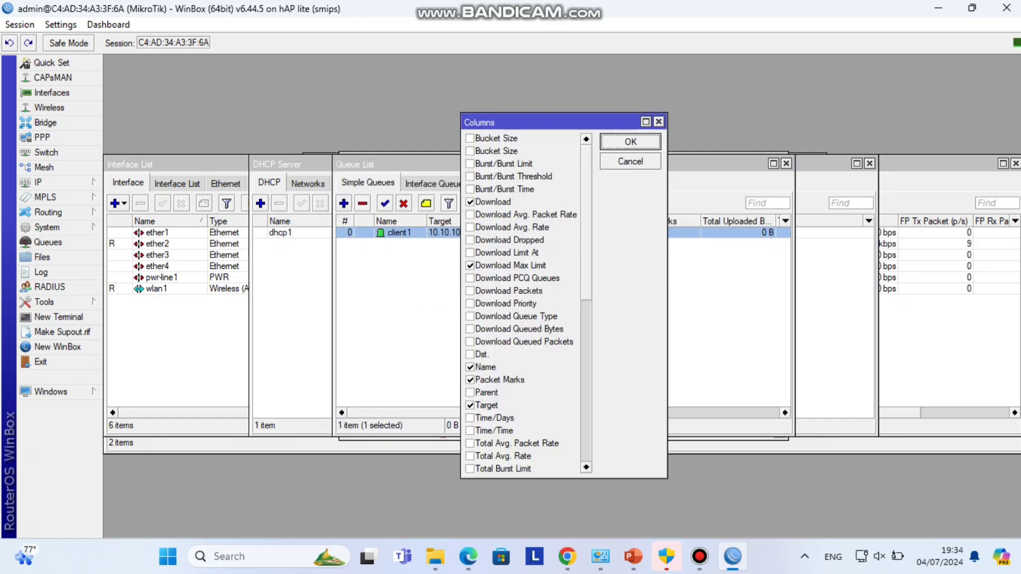
scroll(522, 303, down, 1)
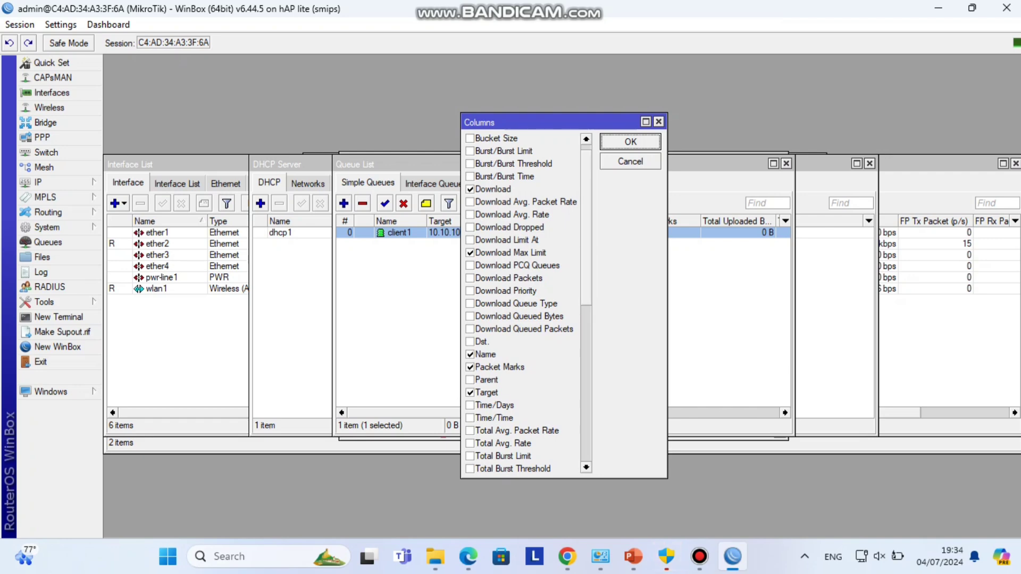
scroll(521, 303, down, 5)
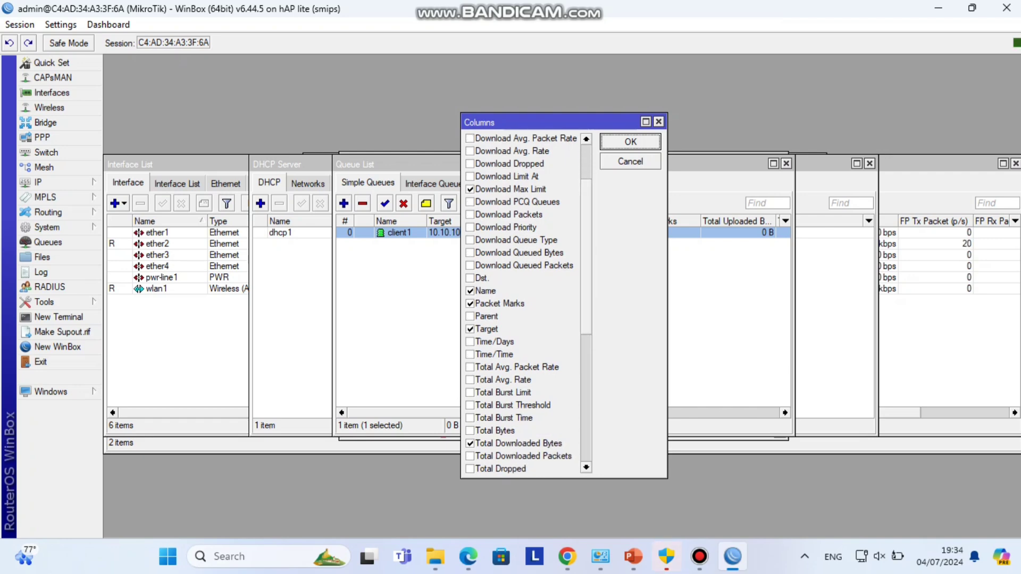
scroll(521, 304, down, 2)
scroll(521, 304, up, 4)
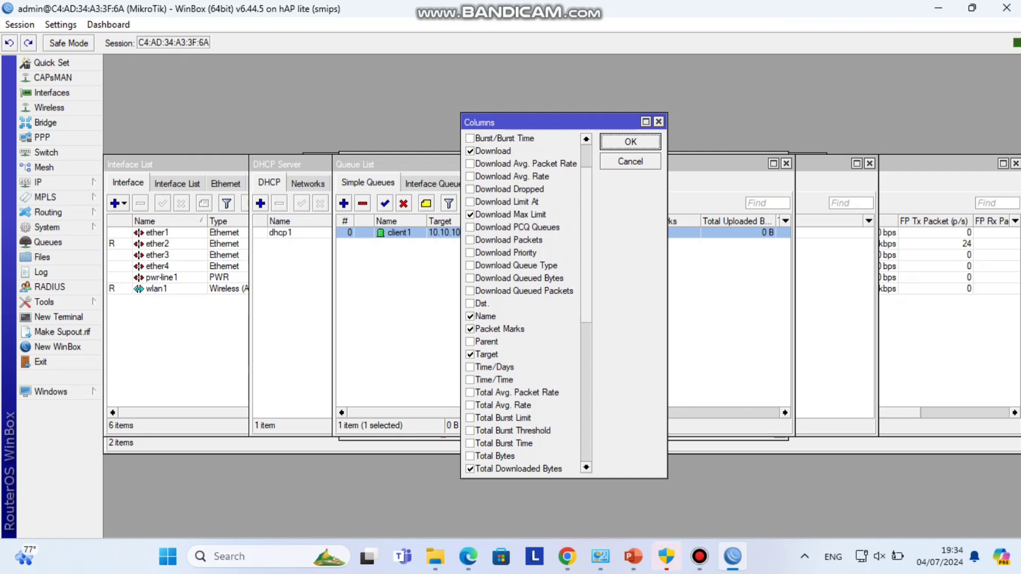
scroll(521, 303, down, 10)
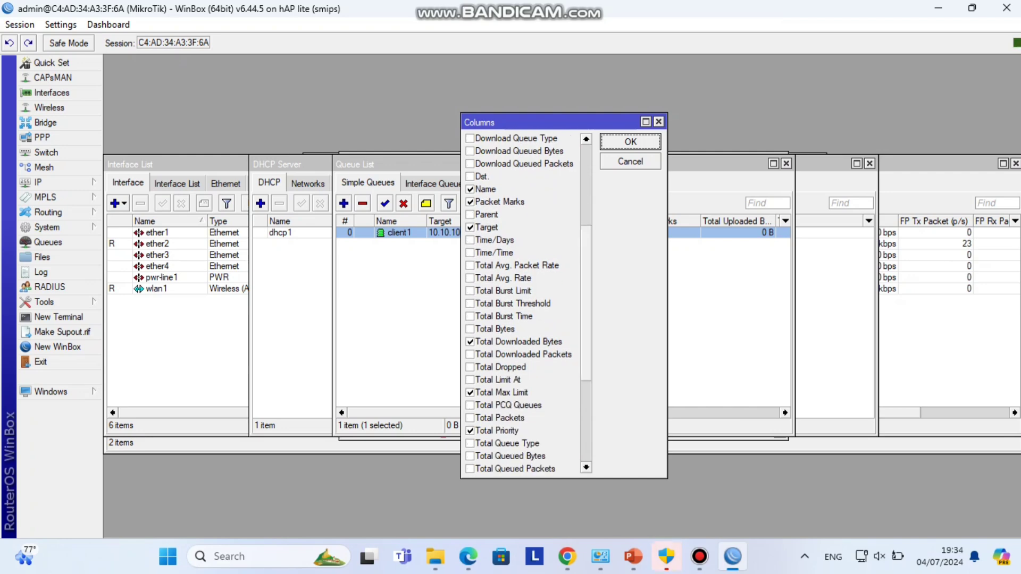
scroll(521, 304, down, 7)
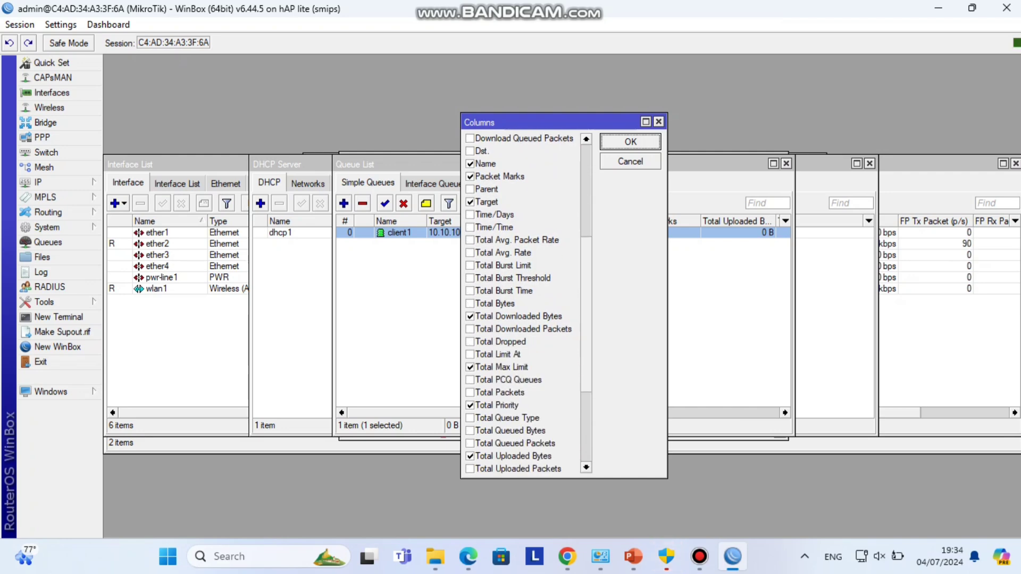
click(399, 319)
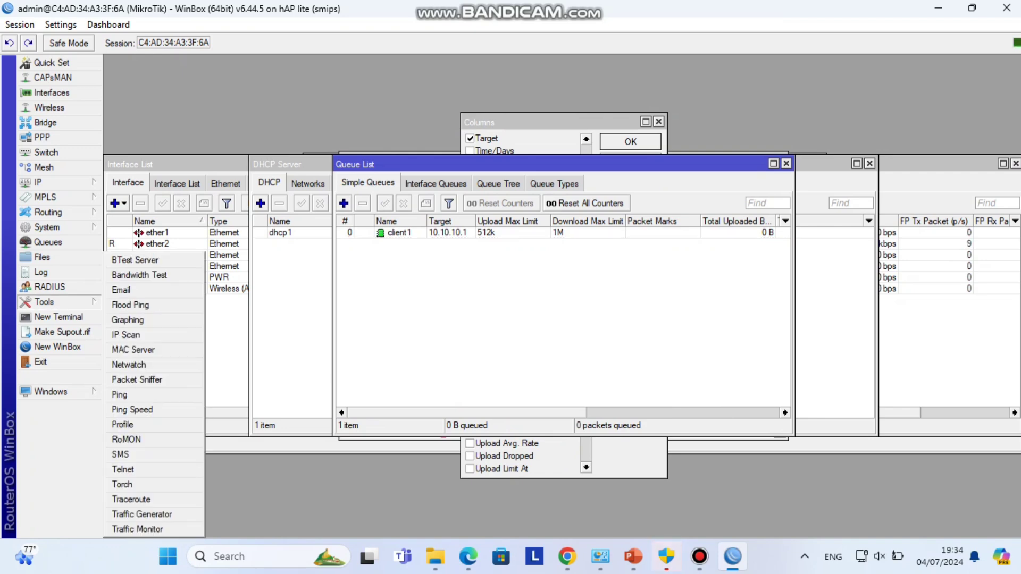
- Set up a Bandwidth Test to 10.10.10.1 in send direction with Local Tx Speed left empty
click(700, 556)
key(alt+Tab)
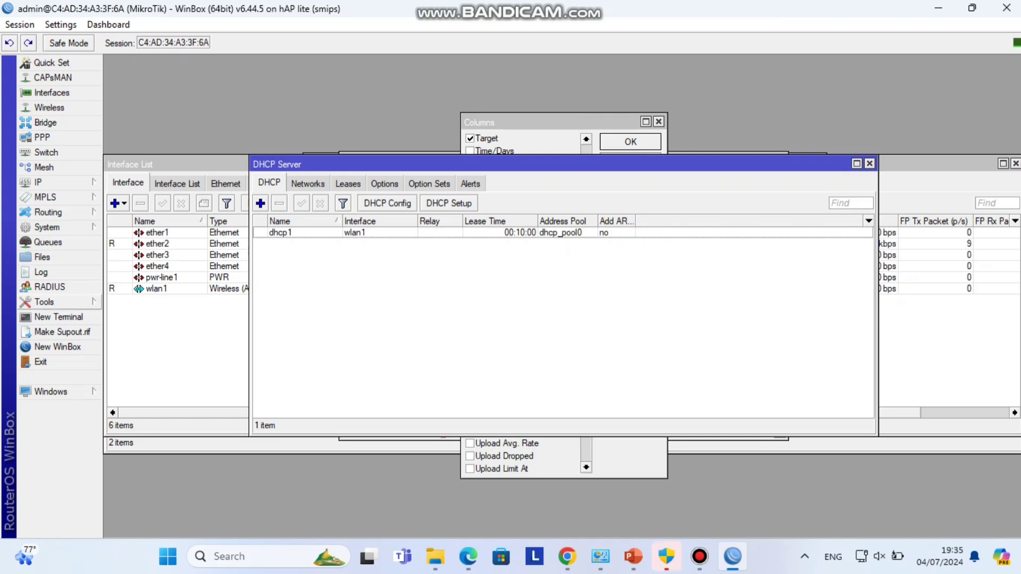
click(44, 302)
click(128, 274)
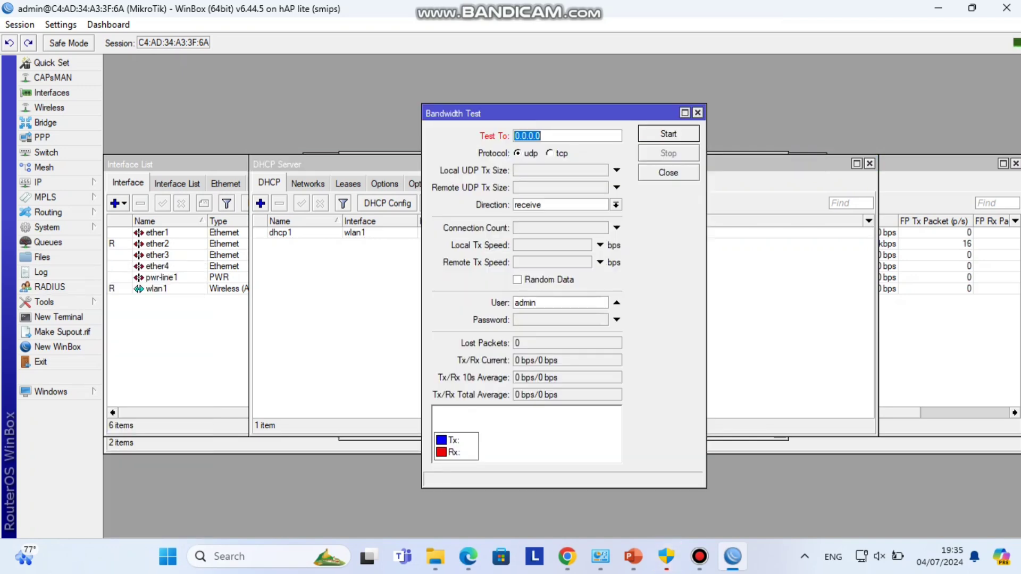
text(10.10.10.1)
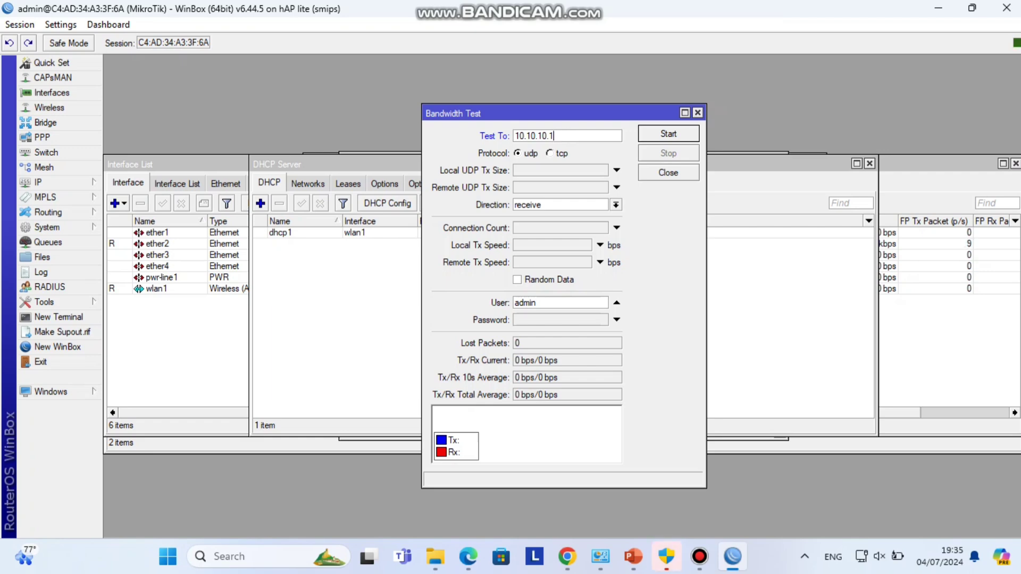
click(615, 204)
key(Down)
key(Return)
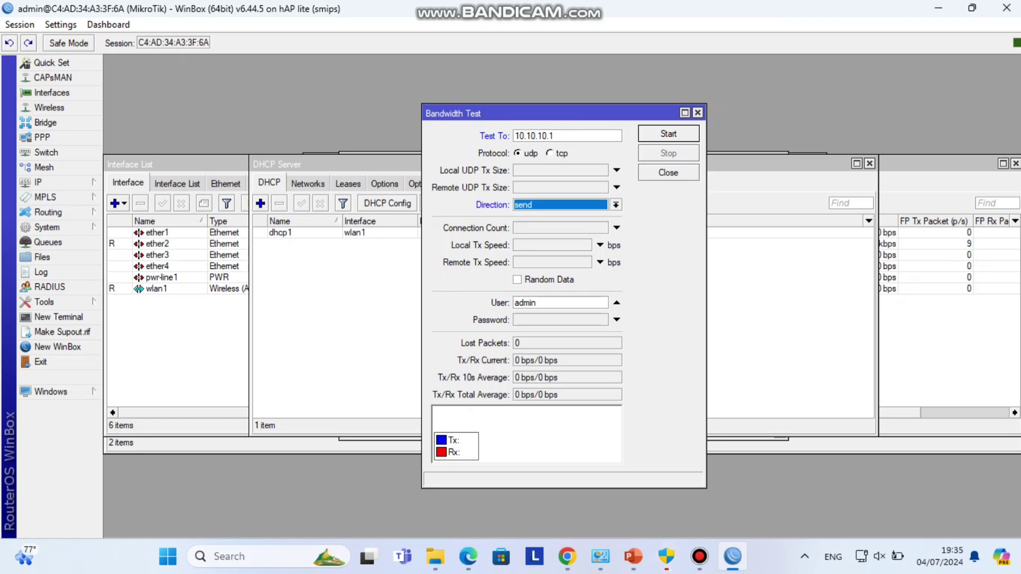
key(Tab)
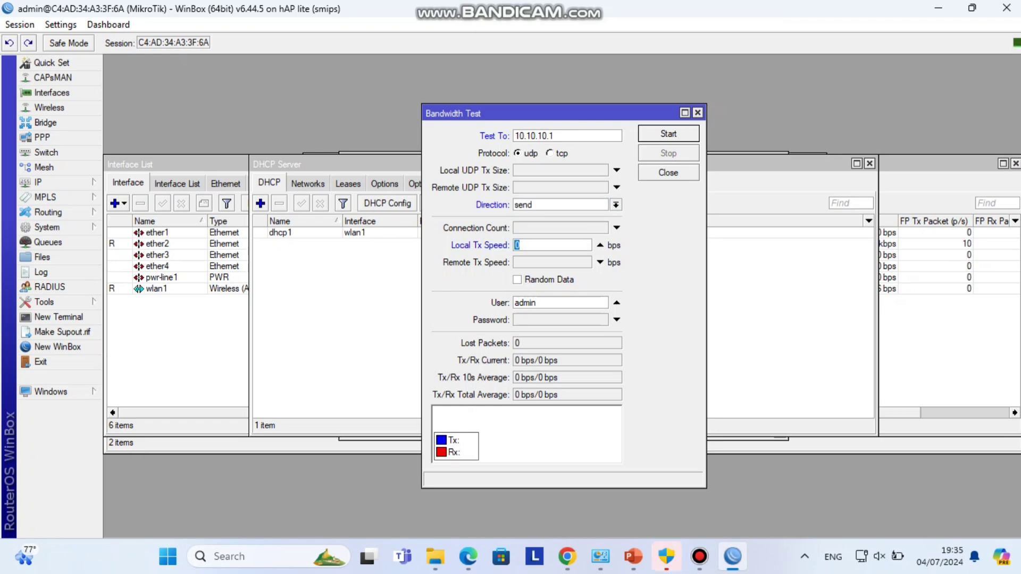
text(5)
key(BackSpace)
click(600, 245)
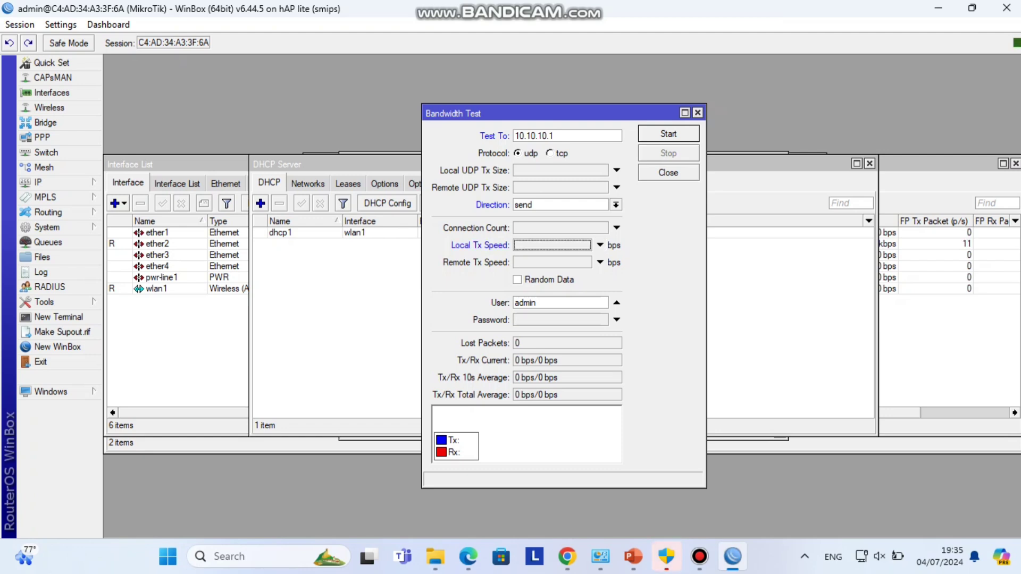
- Run the send test to 10.10.10.1, peaking around 384 kbps, then stop it
key(Return)
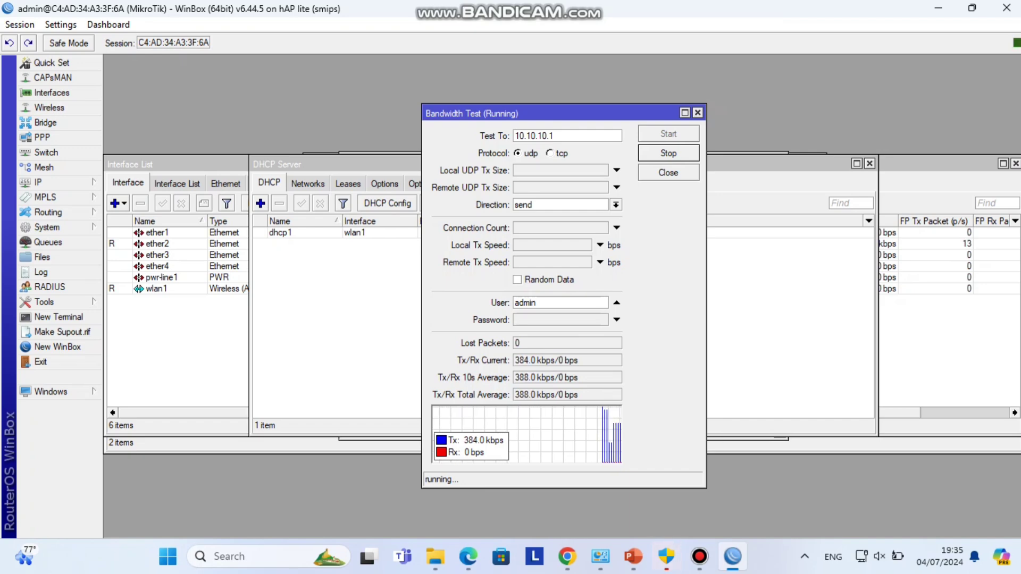
click(699, 556)
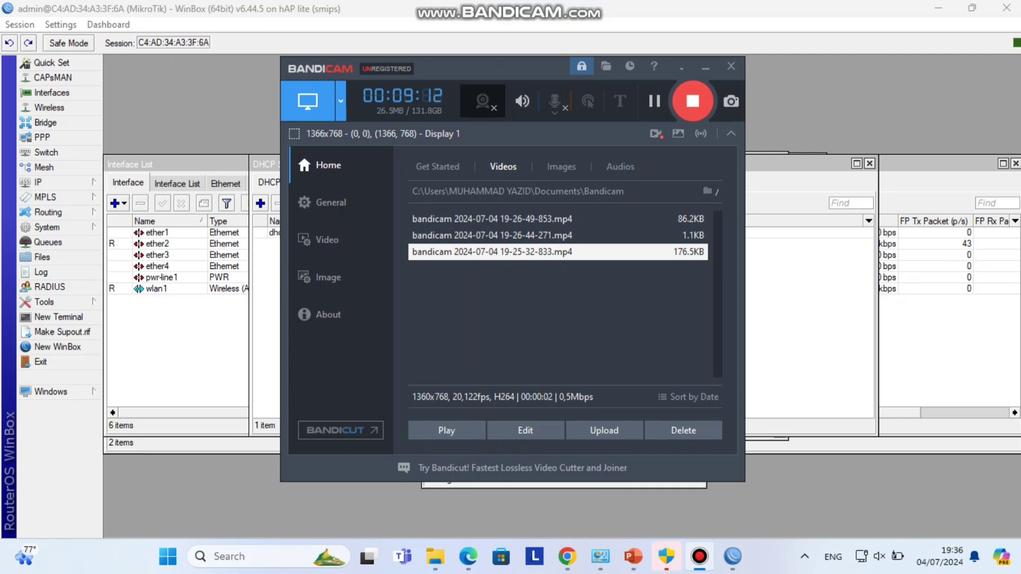
click(699, 556)
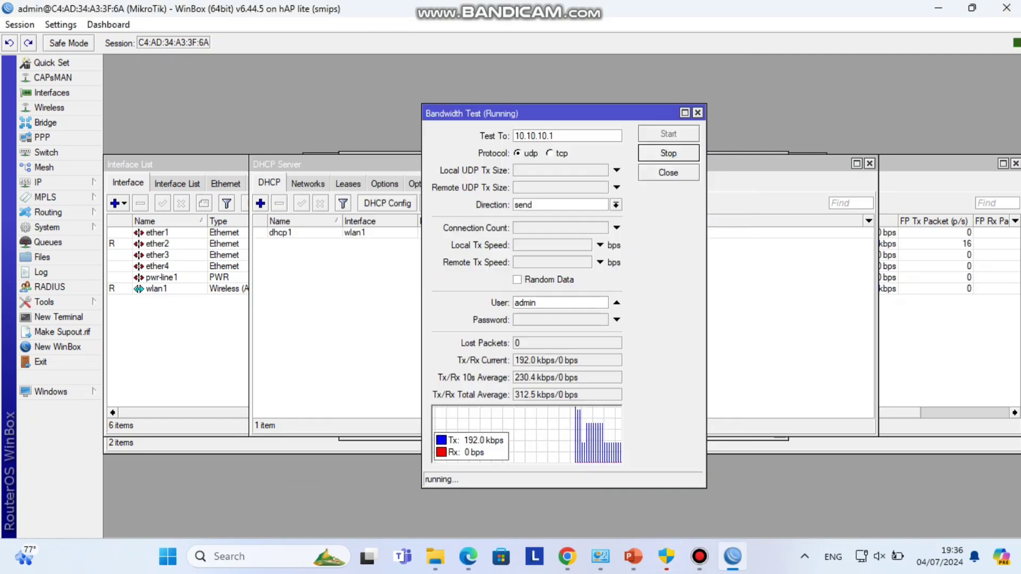
key(Return)
- Close the bandwidth test and start a new Queue Tree entry using the default queue type
click(698, 113)
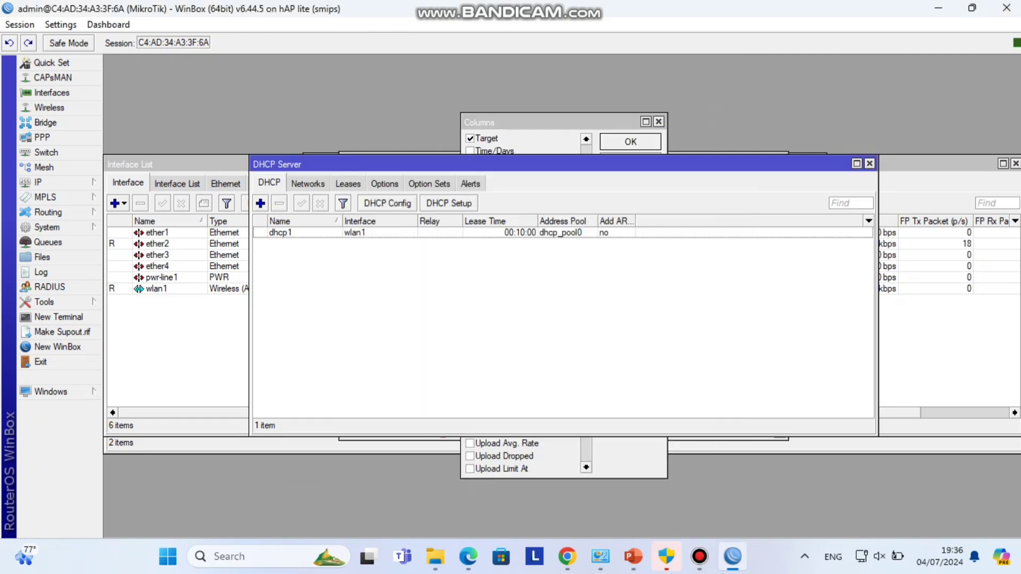
click(48, 242)
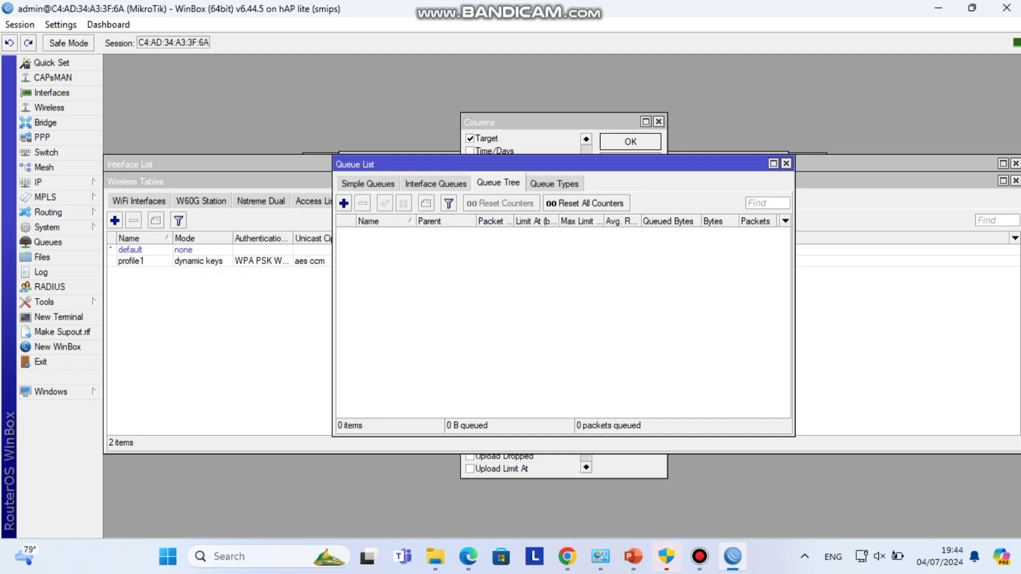
click(343, 203)
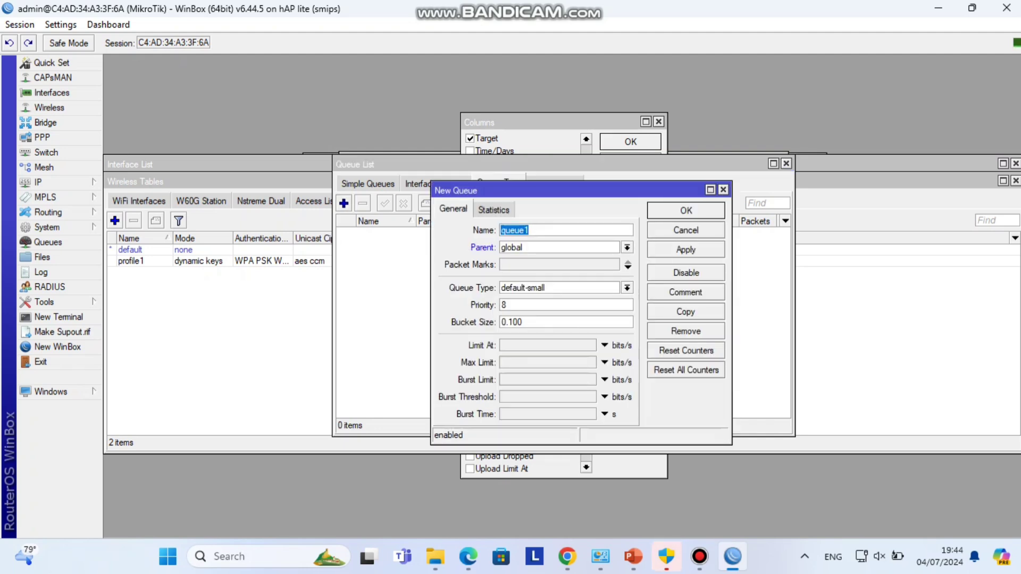
click(628, 287)
key(Return)
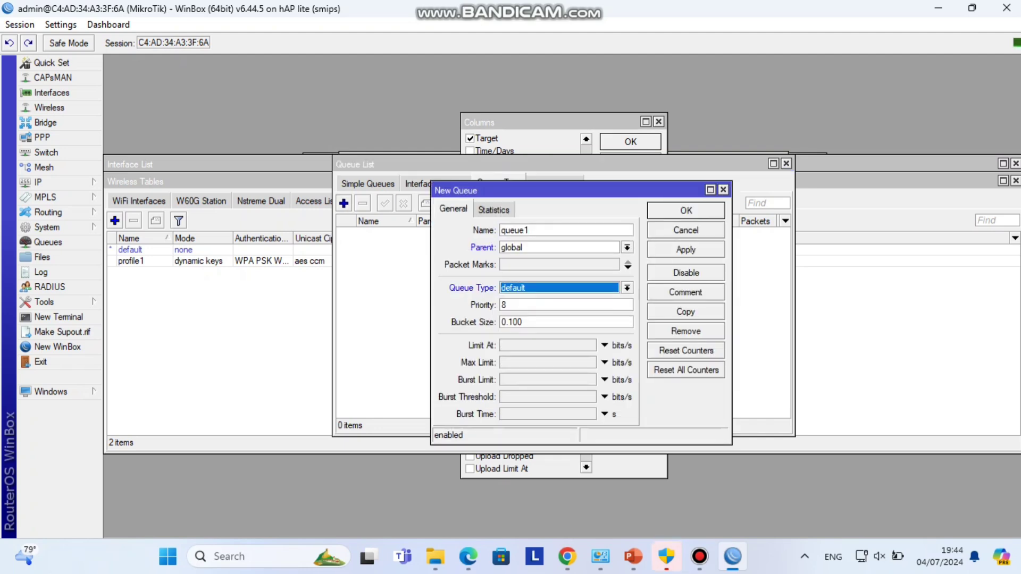
- Name the queue 'total download', give it a 3M max limit, and save it
click(528, 230)
double_click(529, 229)
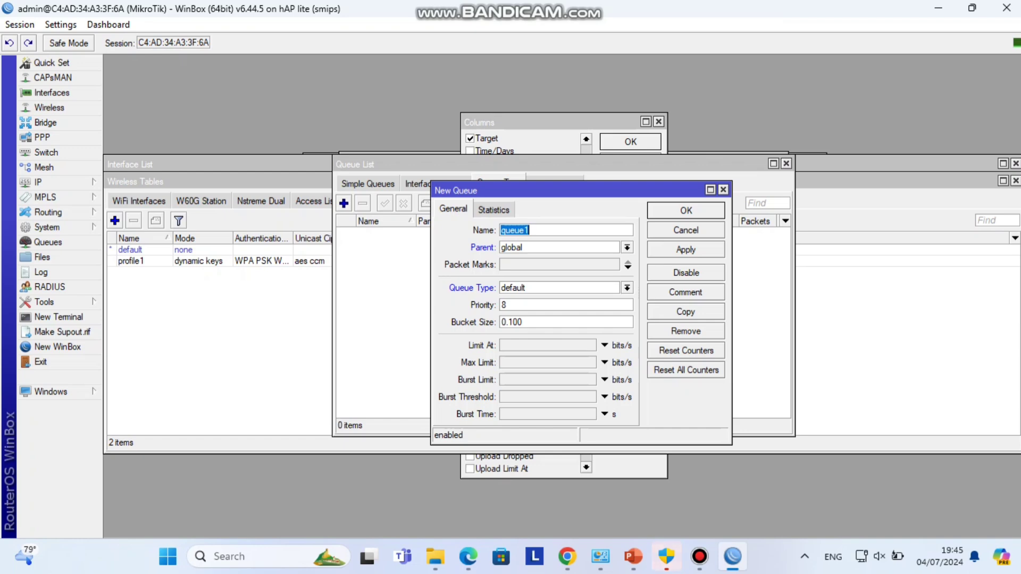
text(total )
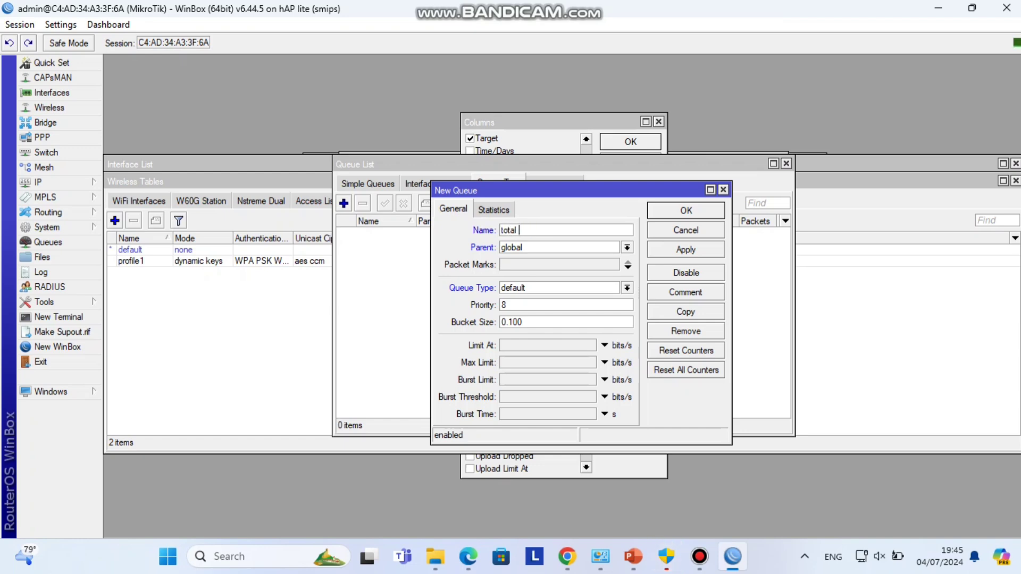
text(download)
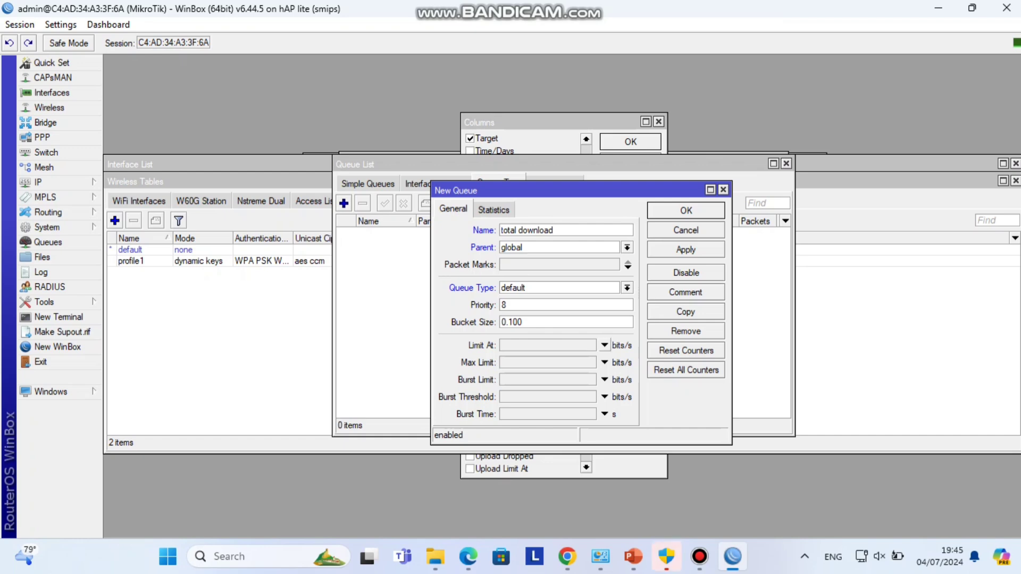
click(605, 362)
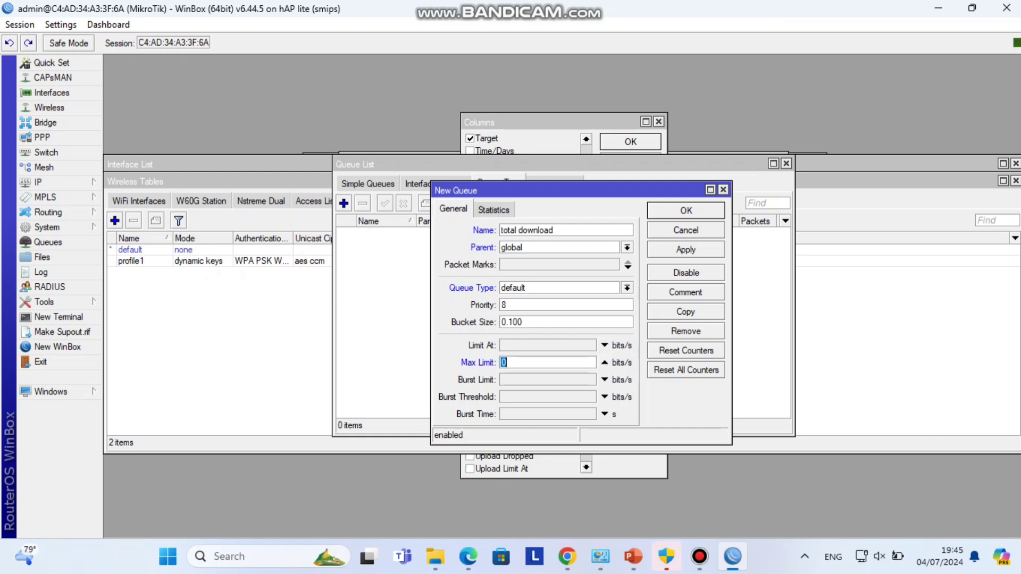
text(3m)
click(686, 249)
click(685, 210)
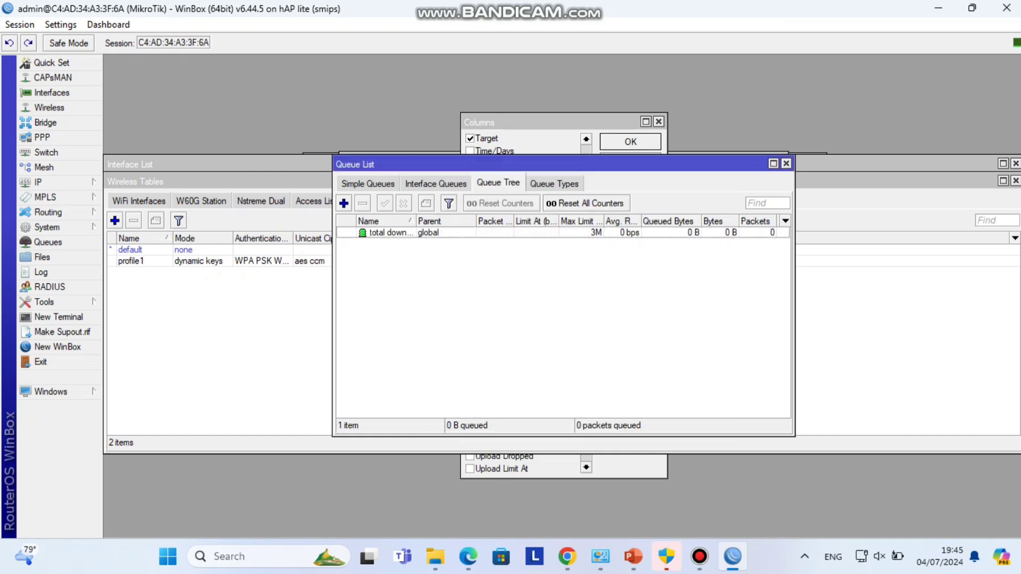
click(345, 204)
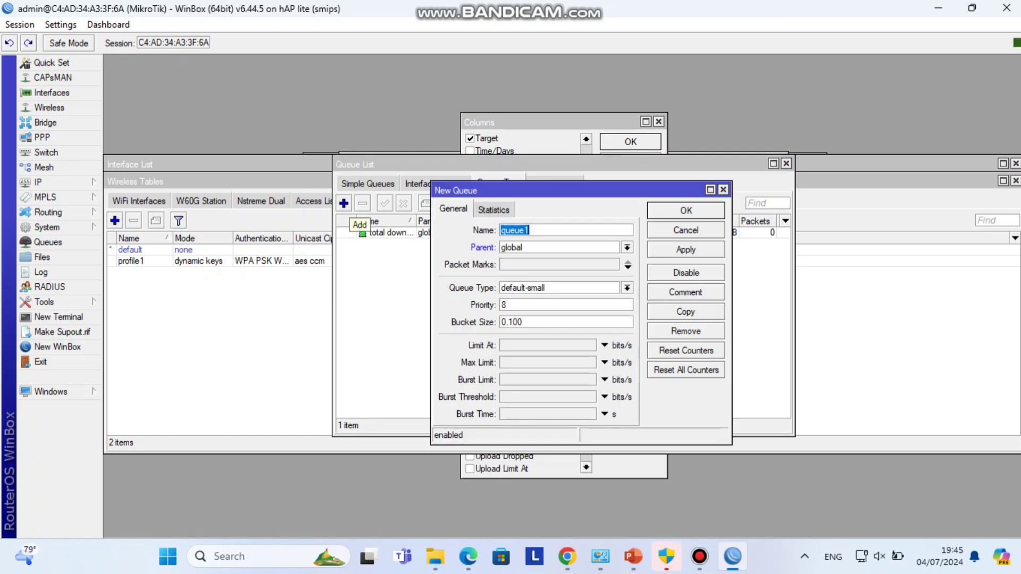
- Name the new queue 'total uploud' with default queue type and a 1M max limit, then save
text(tot)
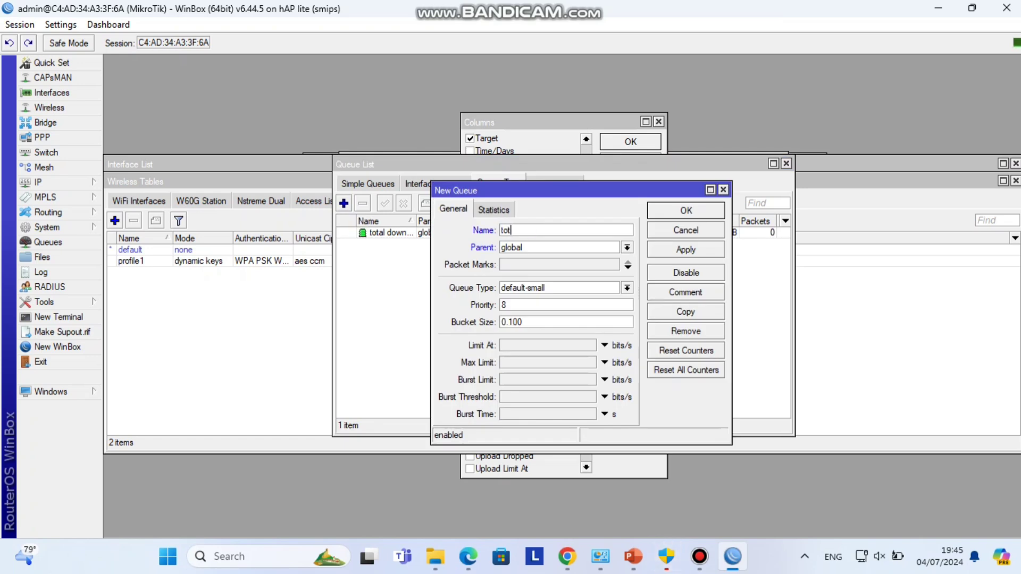
text(al uploud)
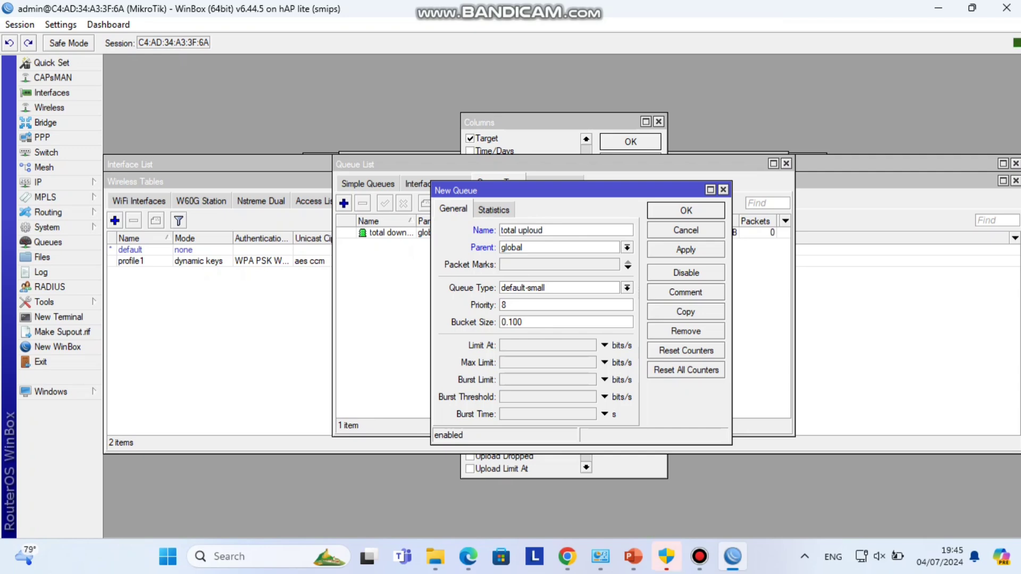
click(627, 288)
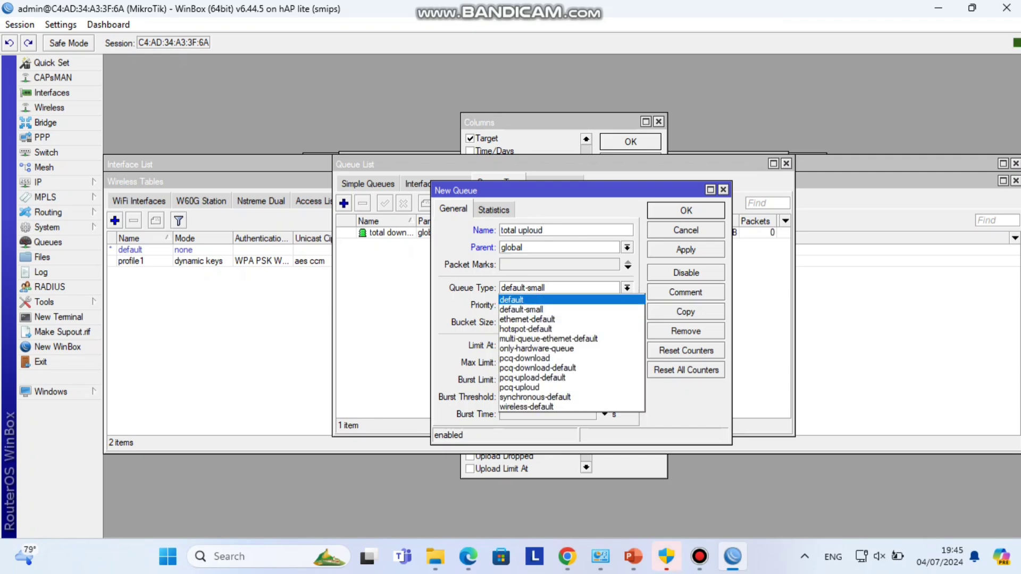
click(643, 296)
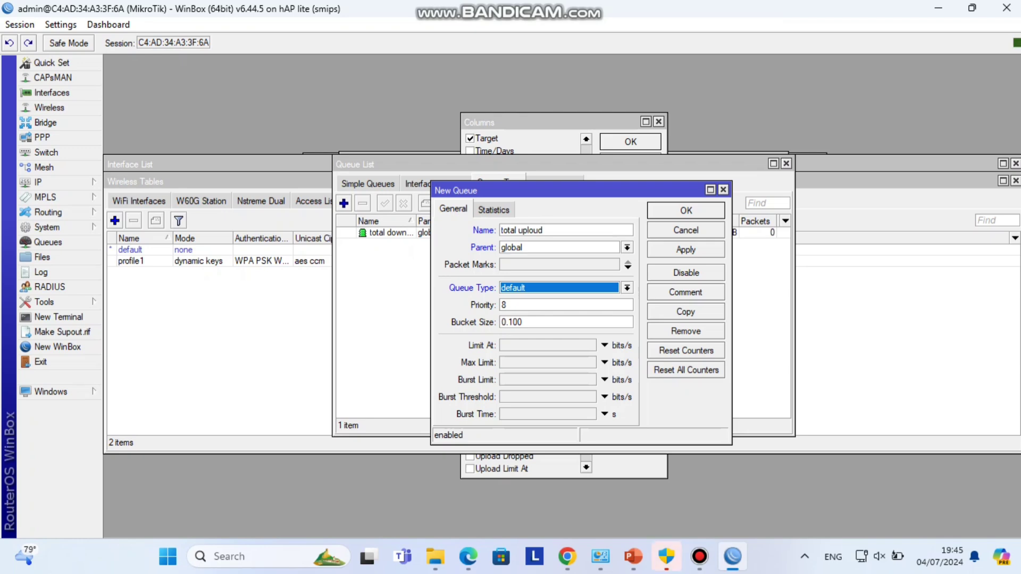
click(605, 363)
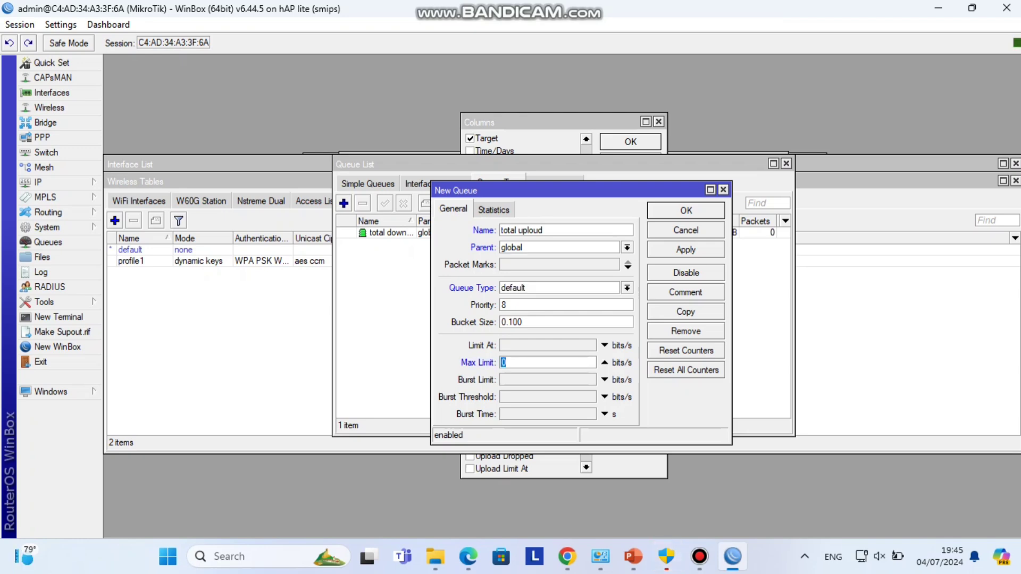
text(1m)
key(Return)
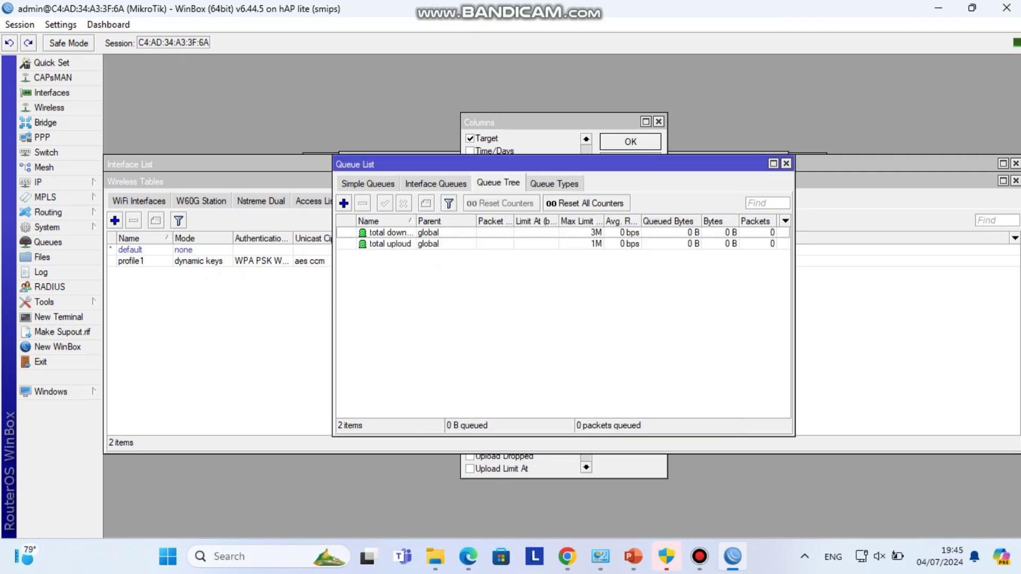
- Open the Firewall Mangle list and start a new rule with chain set to forward
click(38, 182)
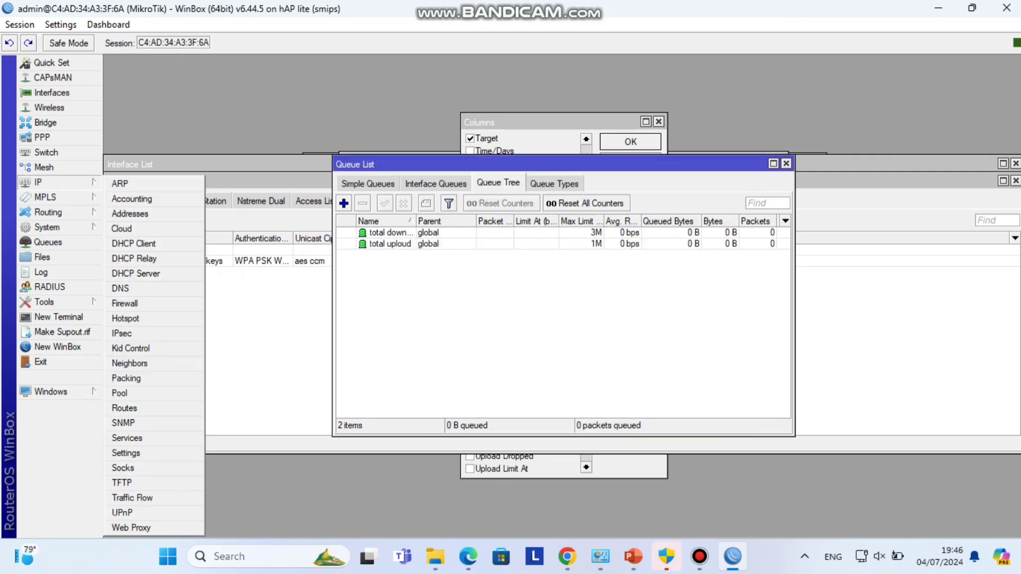
click(124, 303)
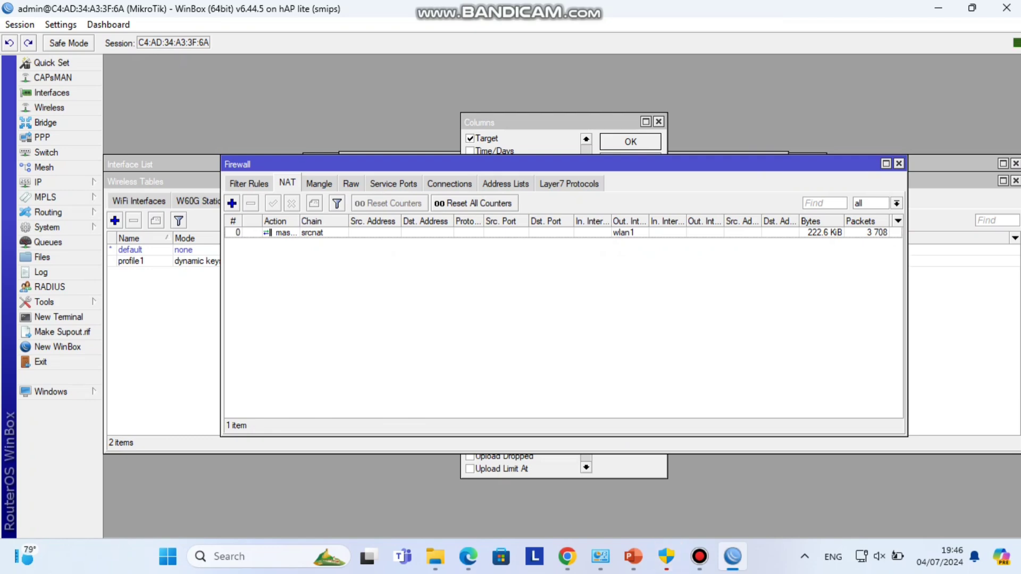
click(319, 183)
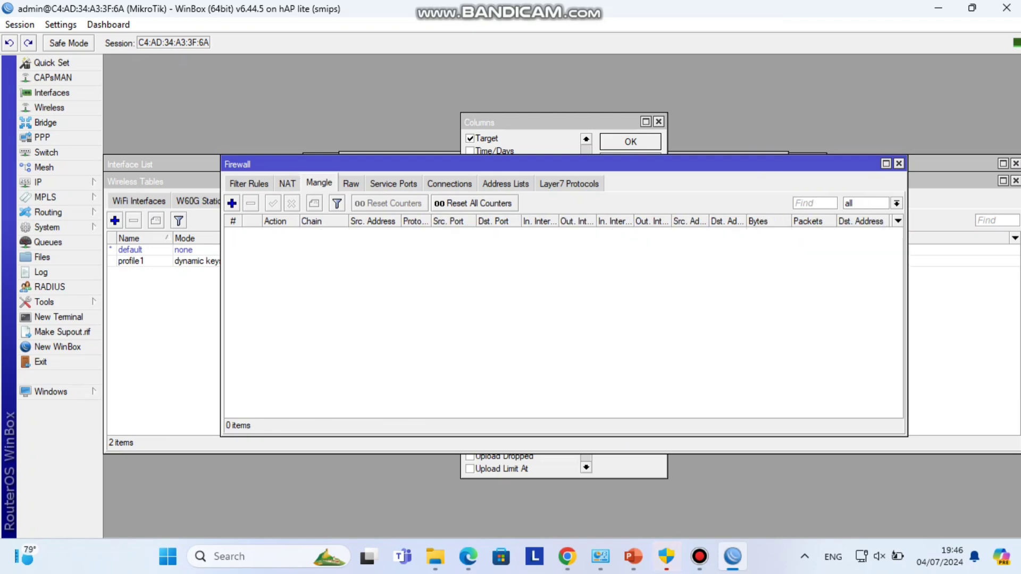
click(232, 203)
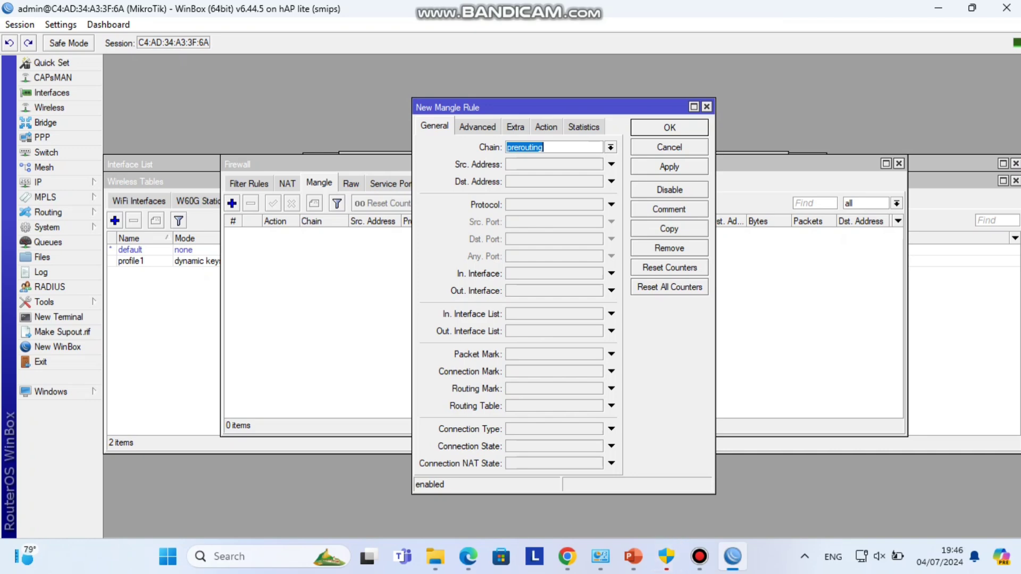
click(546, 126)
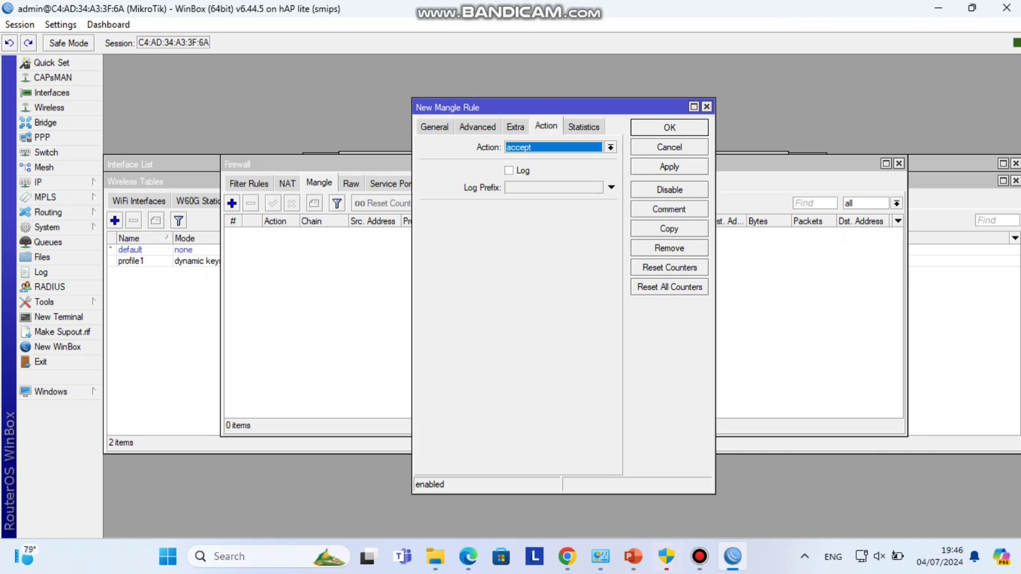
click(434, 126)
click(611, 148)
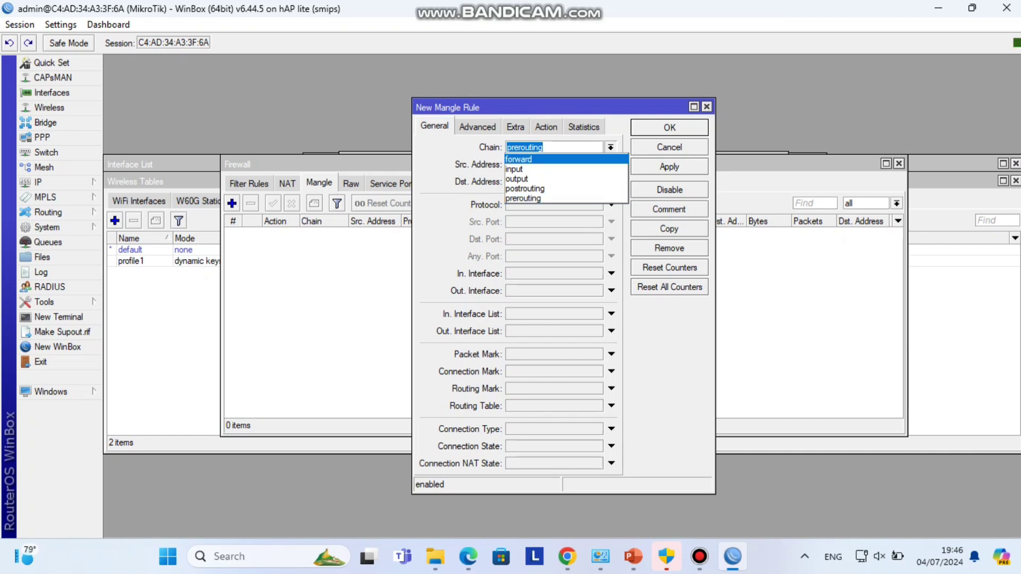
click(519, 159)
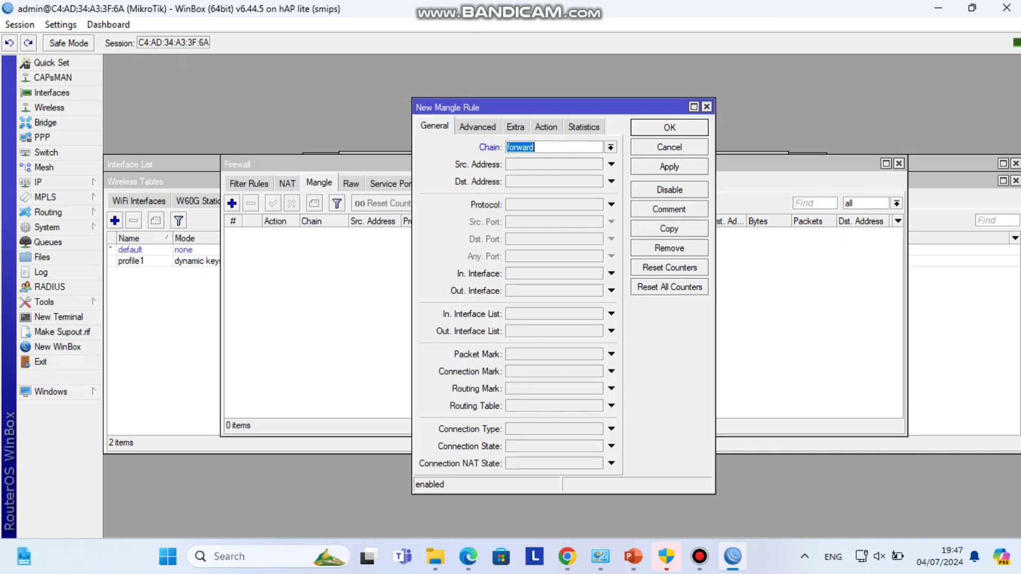
key(alt+Tab)
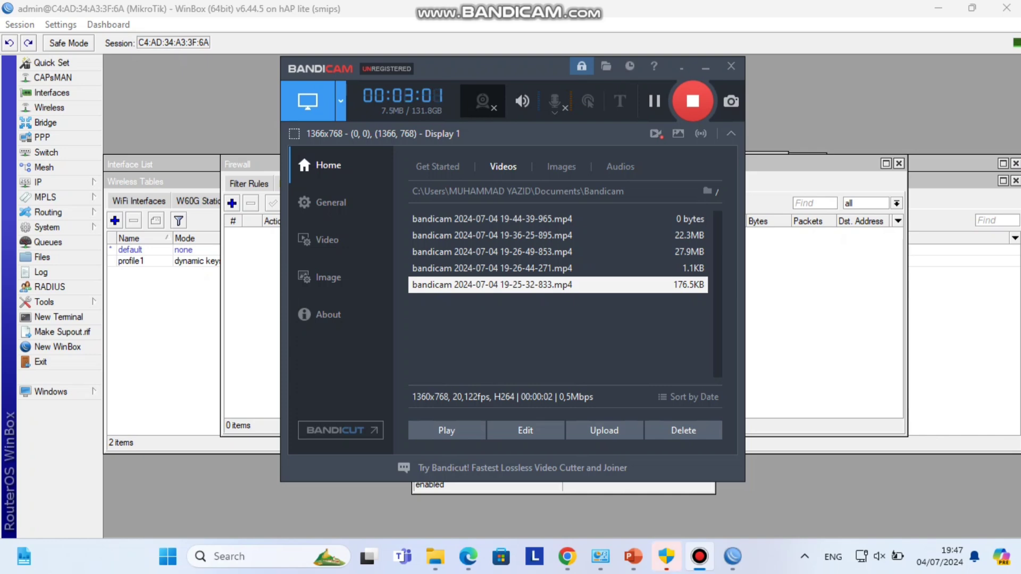
- Copy the client address 192.168.131.124 from its ARP entry and return to the mangle rule
key(alt+Tab)
click(484, 234)
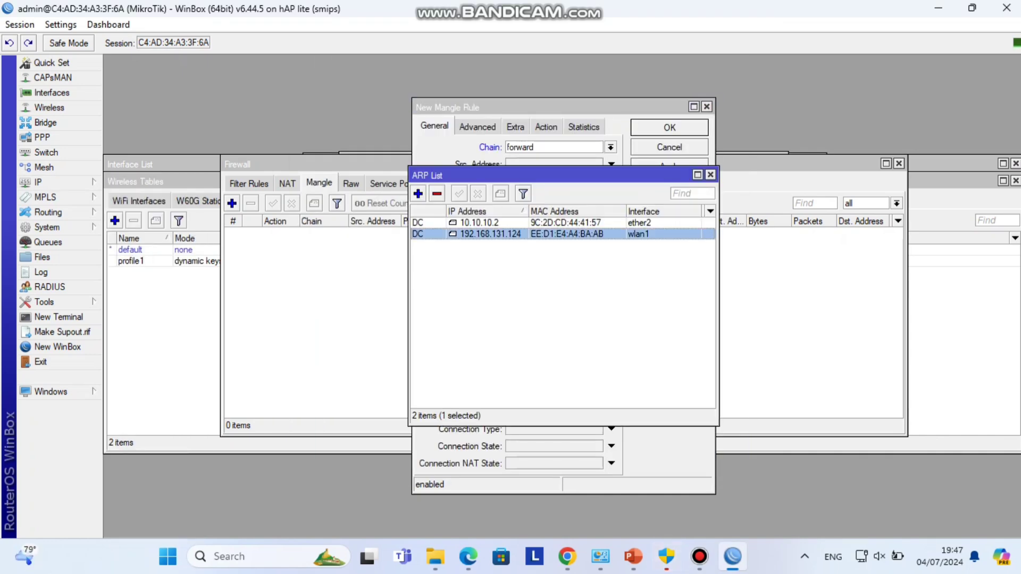
double_click(484, 234)
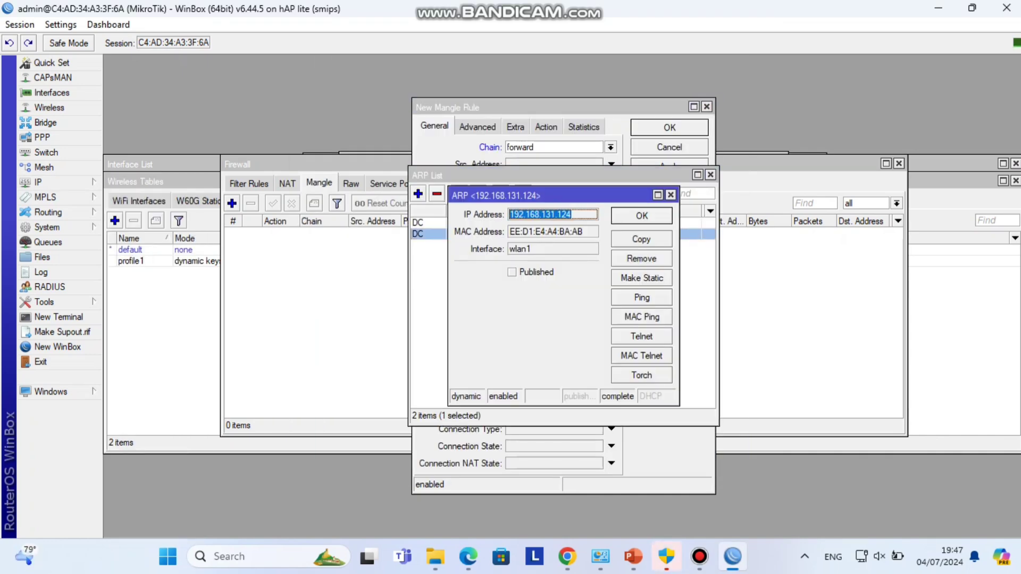
right_click(601, 212)
click(629, 219)
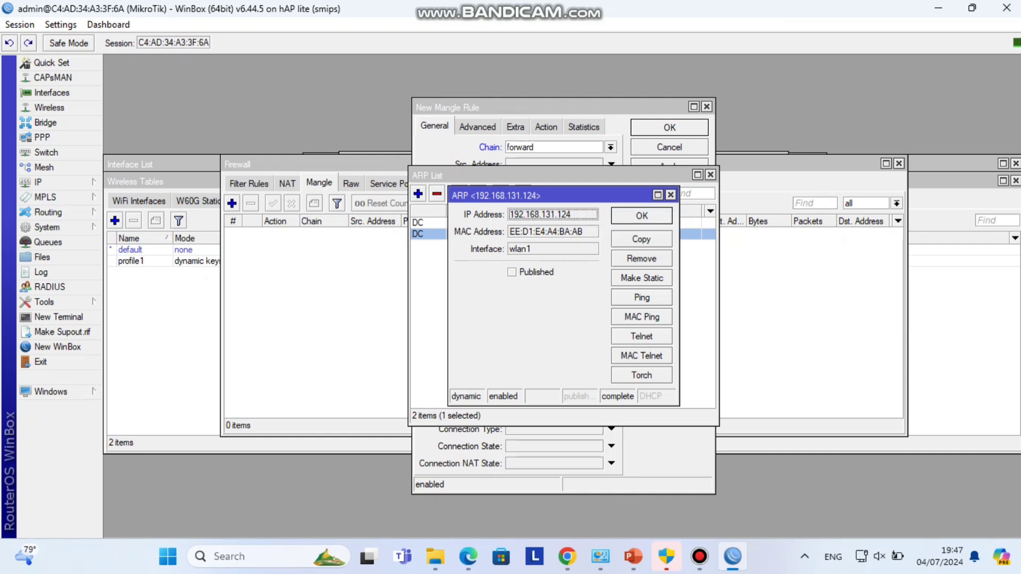
click(479, 107)
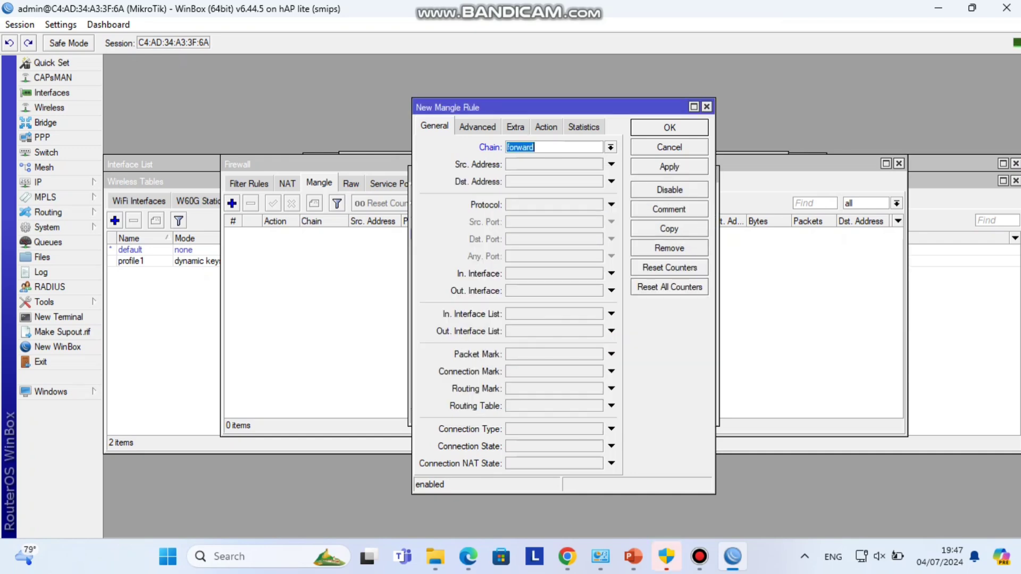
- Paste 192.168.131.124 as the rule's source address and set the action to mark packet
click(611, 164)
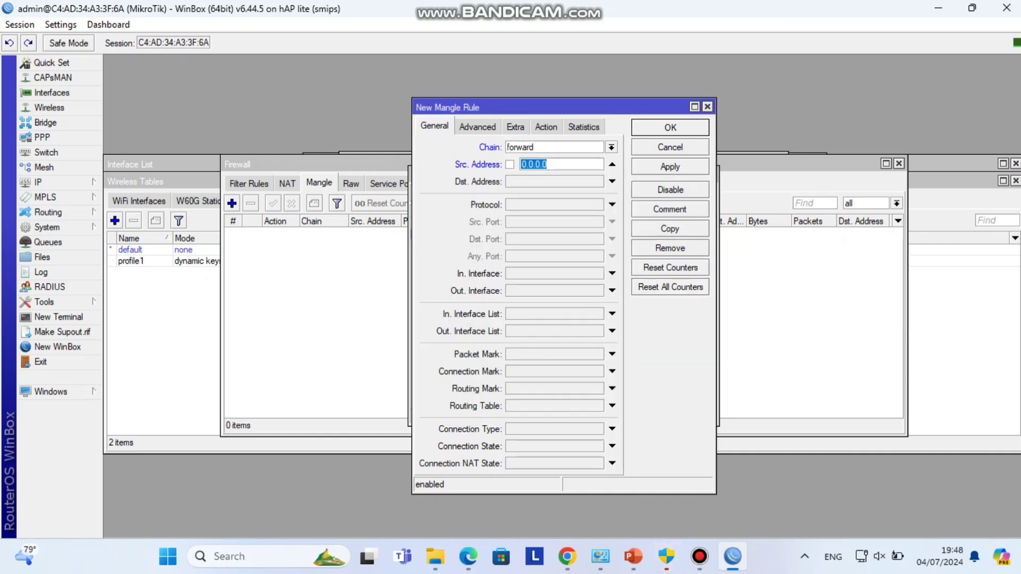
right_click(527, 164)
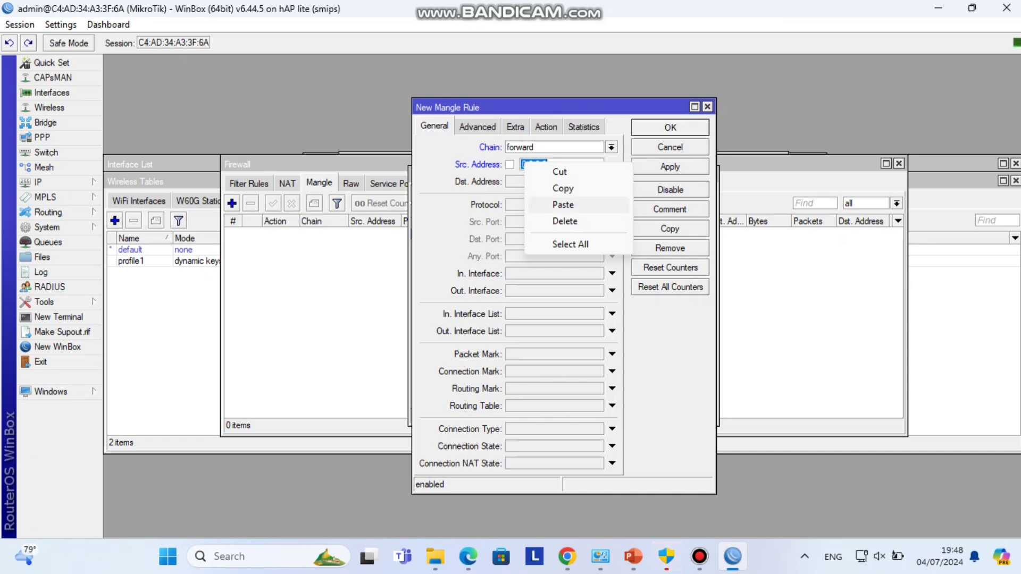
click(564, 204)
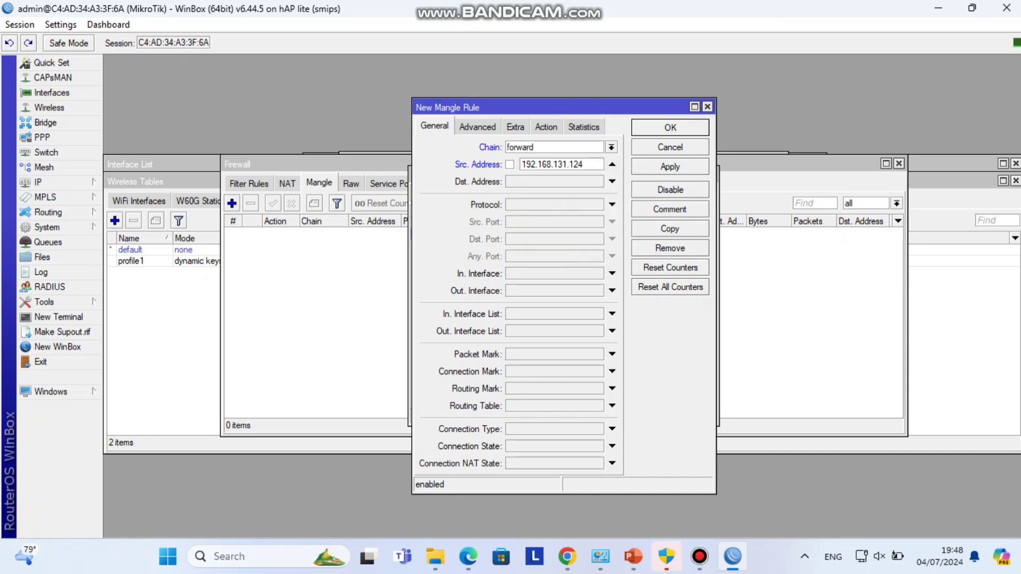
click(545, 127)
click(612, 147)
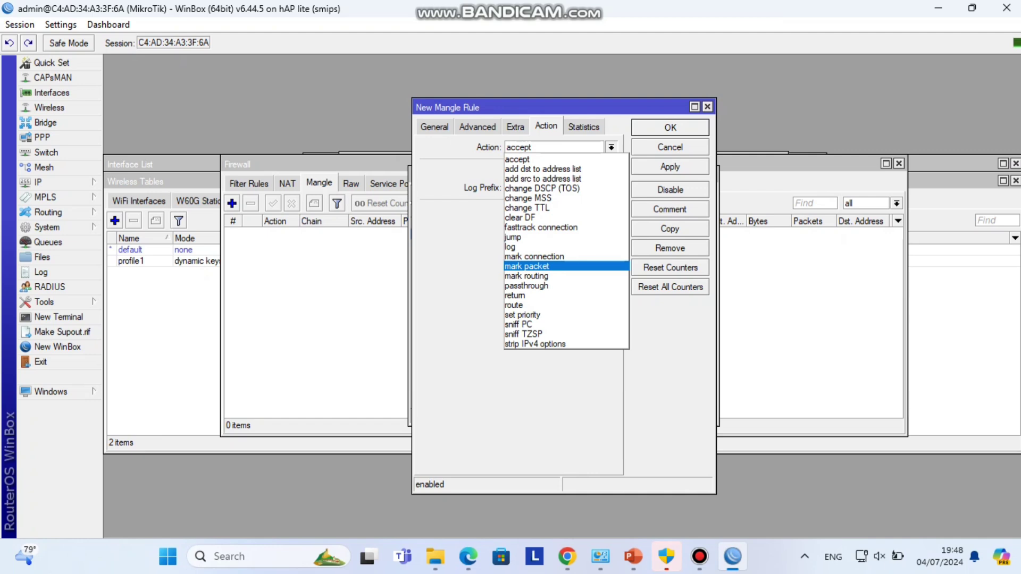
key(Return)
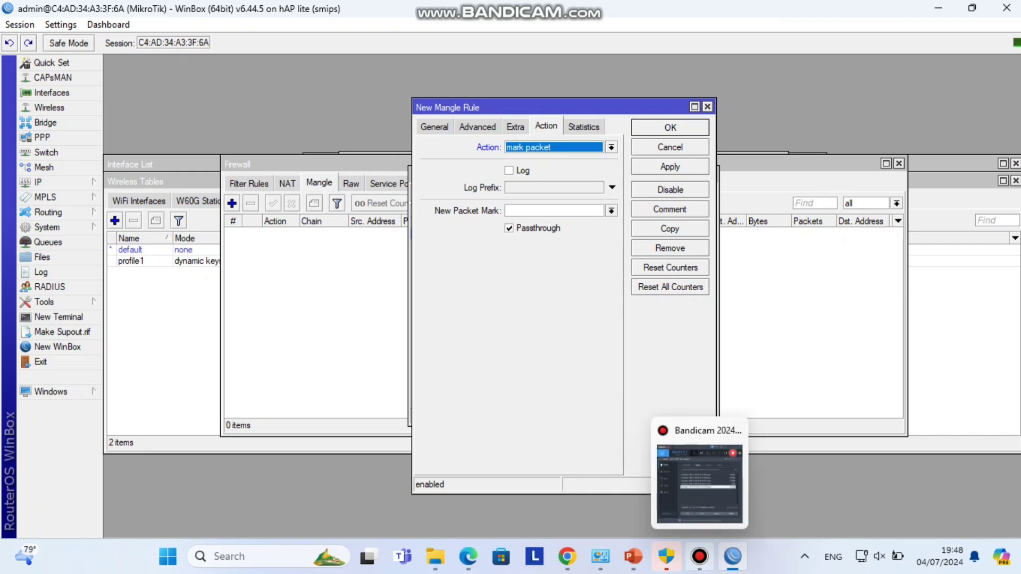
click(700, 556)
click(250, 319)
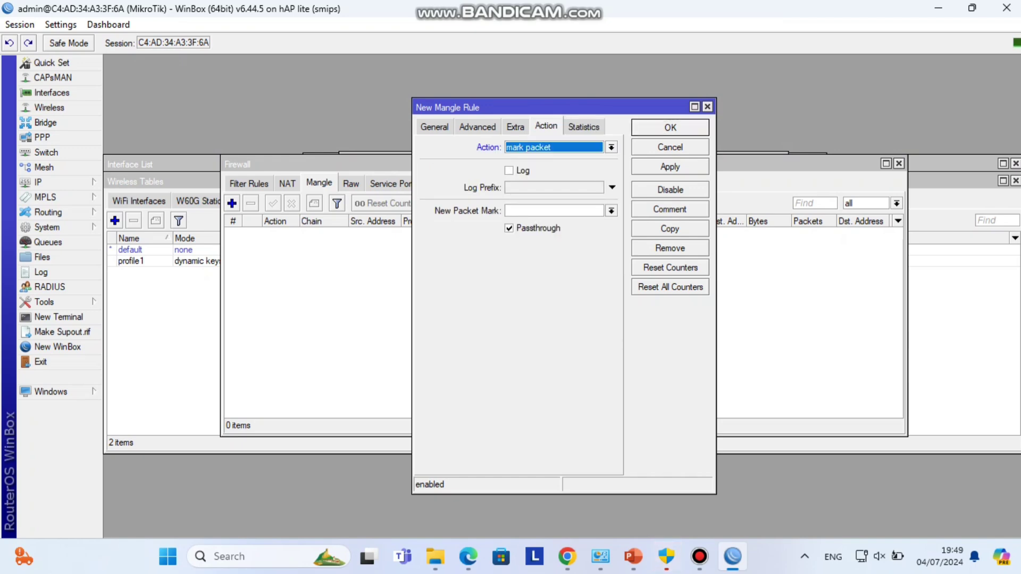
- Set the new packet mark to 'client1 uploud' and save the rule
click(553, 211)
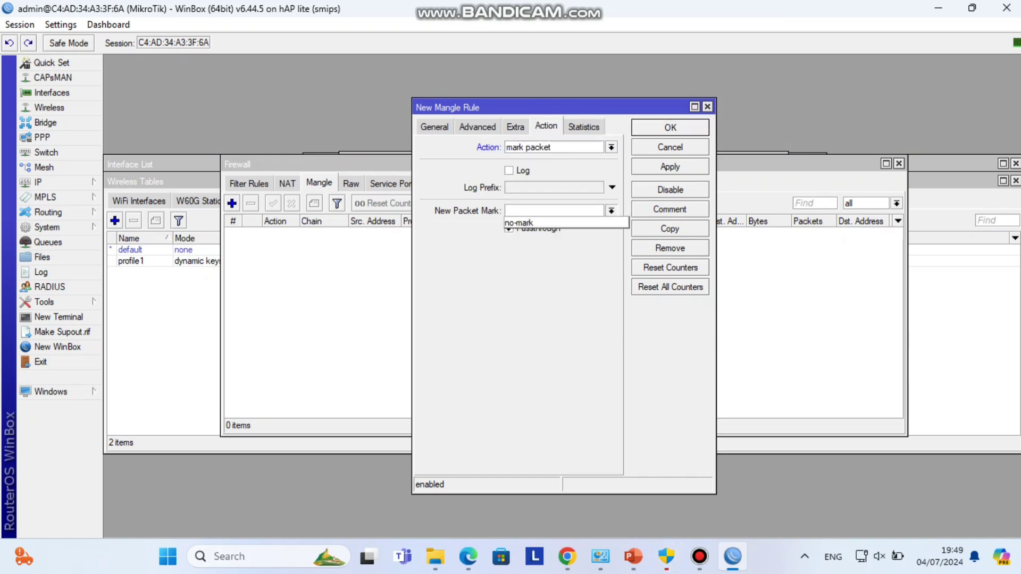
text(cli)
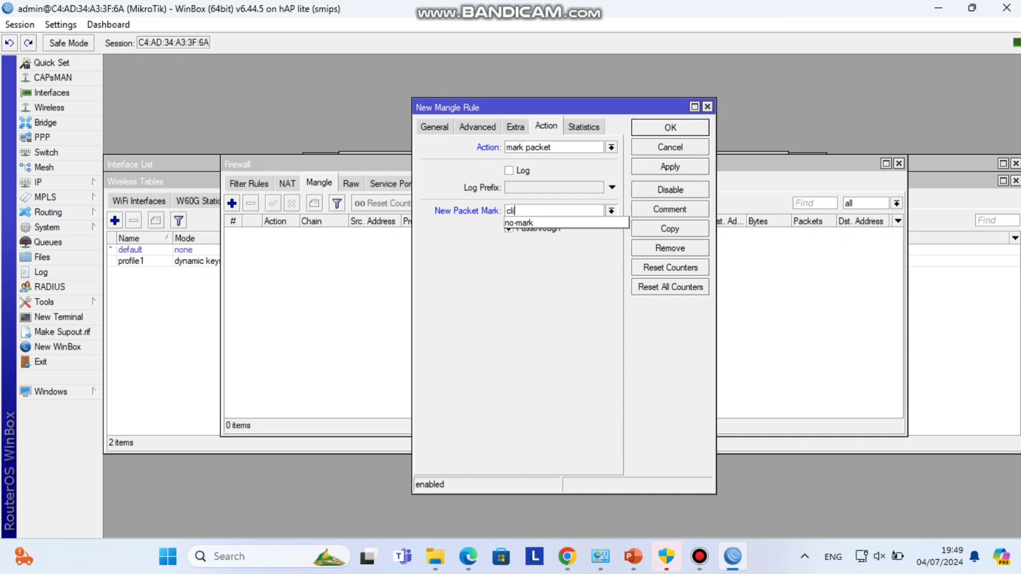
text(ent1 )
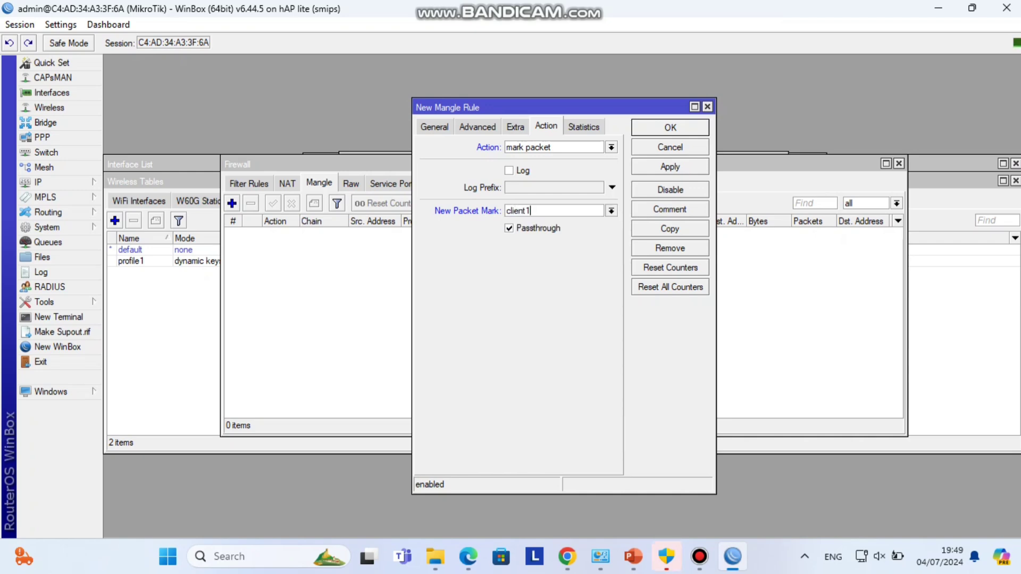
text(uploud)
click(670, 166)
click(670, 127)
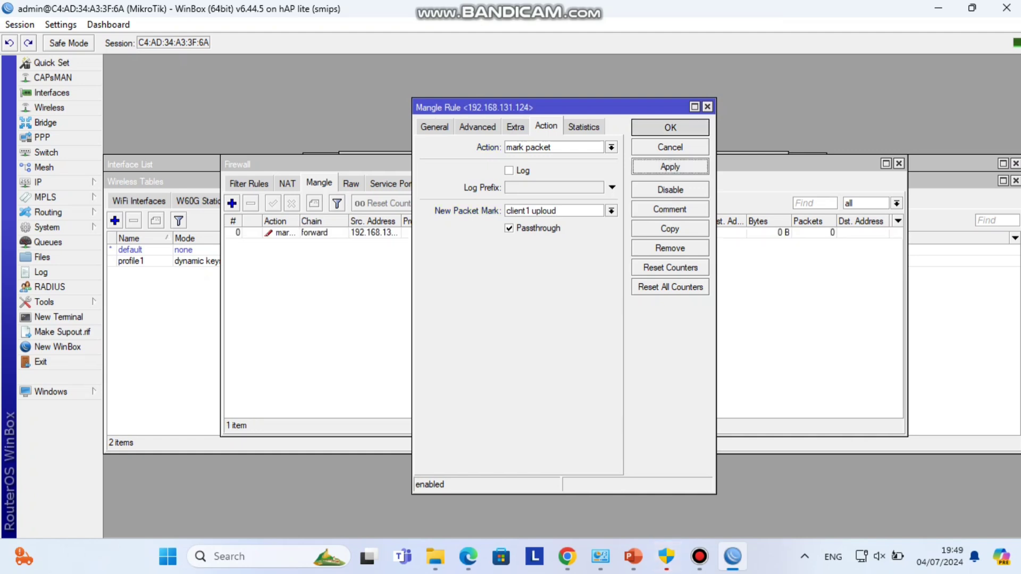
key(Insert)
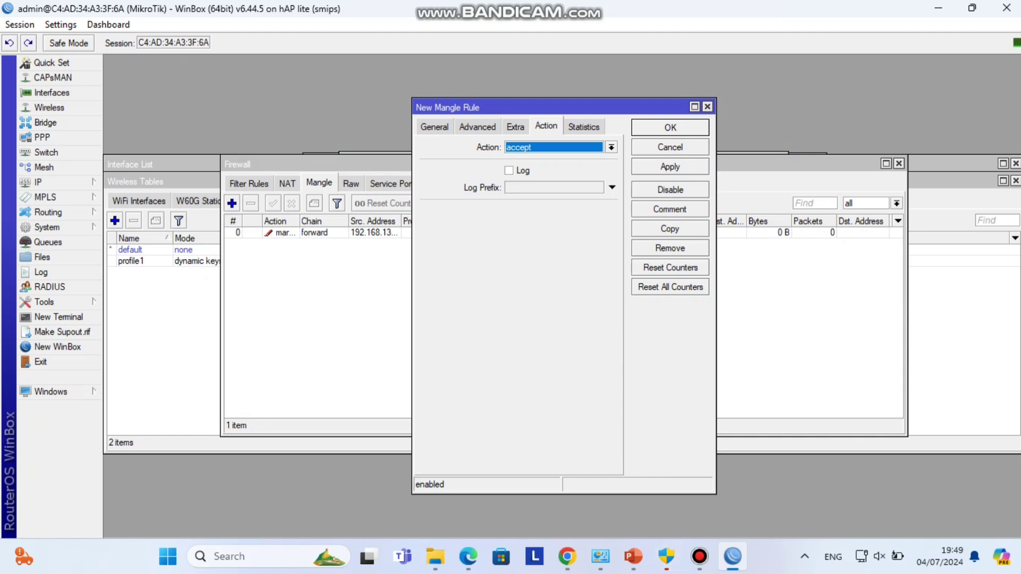
- Set the new rule to chain forward, source 192.168.131.124, and action mark packet
key(ctrl+Tab)
key(ctrl+Tab)
key(alt+Down)
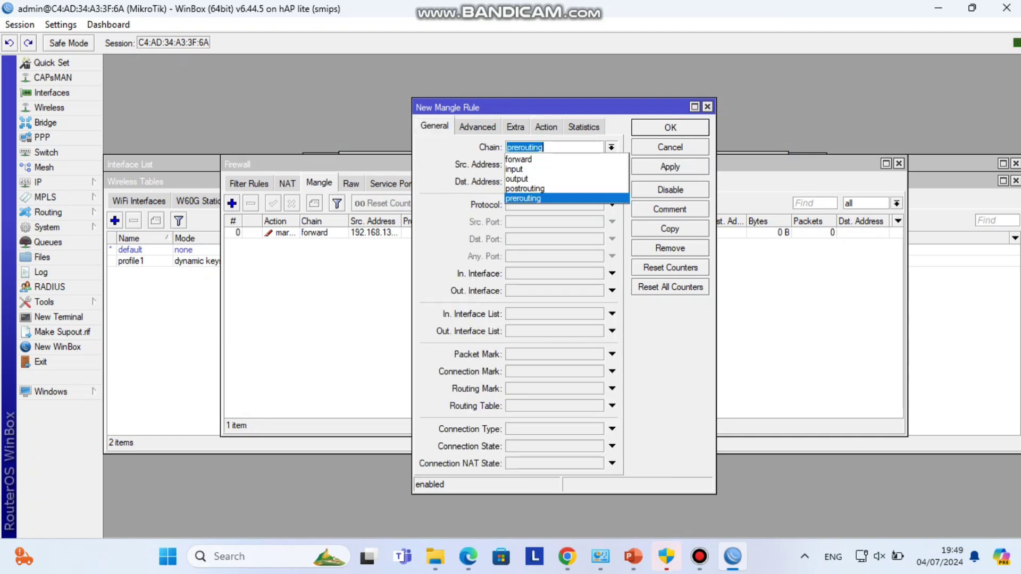
key(Return)
key(Tab)
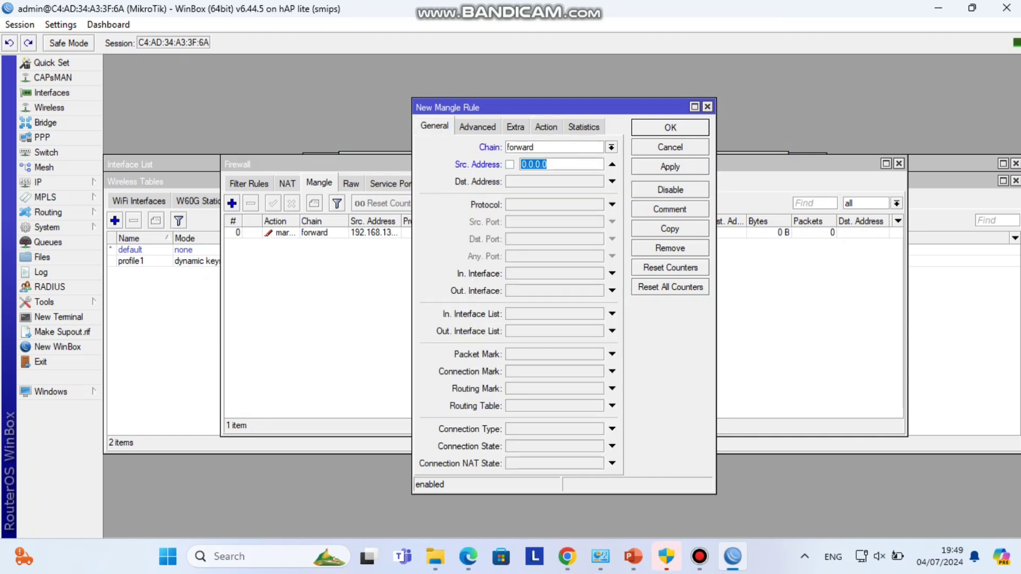
key(shift+F10)
key(Return)
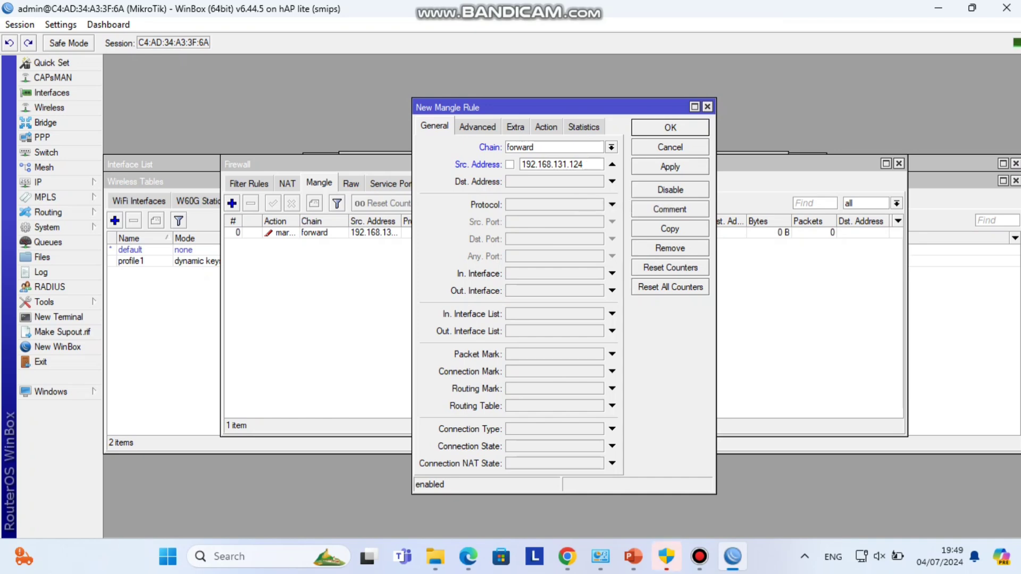
key(ctrl+shift+Tab)
key(ctrl+shift+Tab)
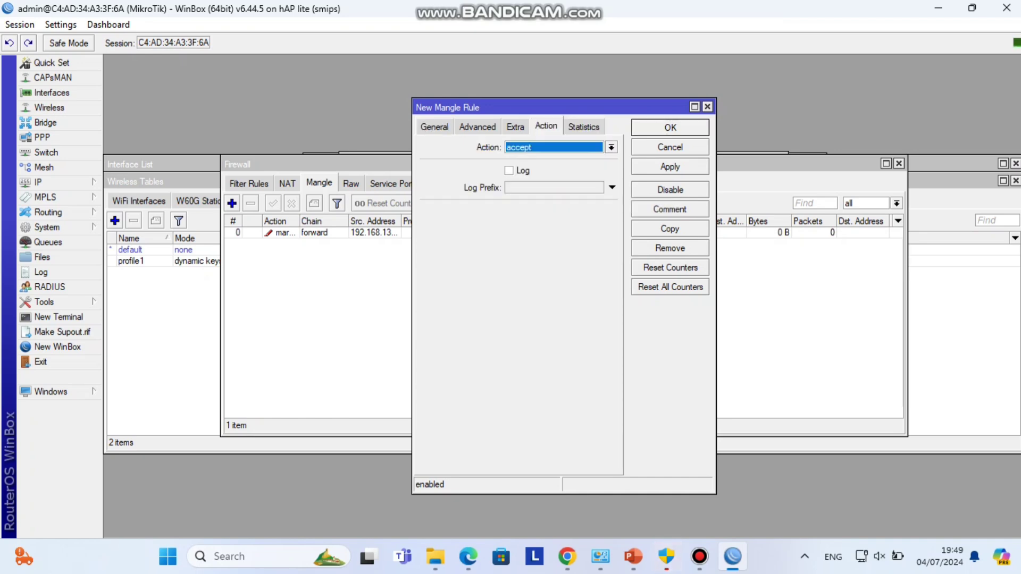
key(alt+Down)
key(Down)
key(Down)
key(Down)
key(Down)
key(Down)
key(Down)
key(Down)
key(Down)
key(Down)
key(Down)
key(Down)
key(Down)
key(Up)
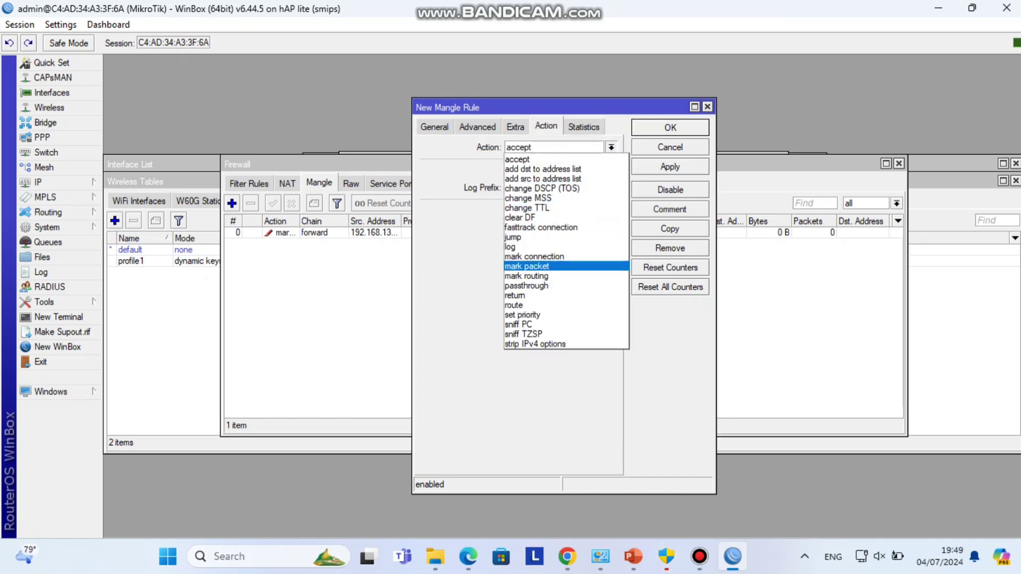
key(Return)
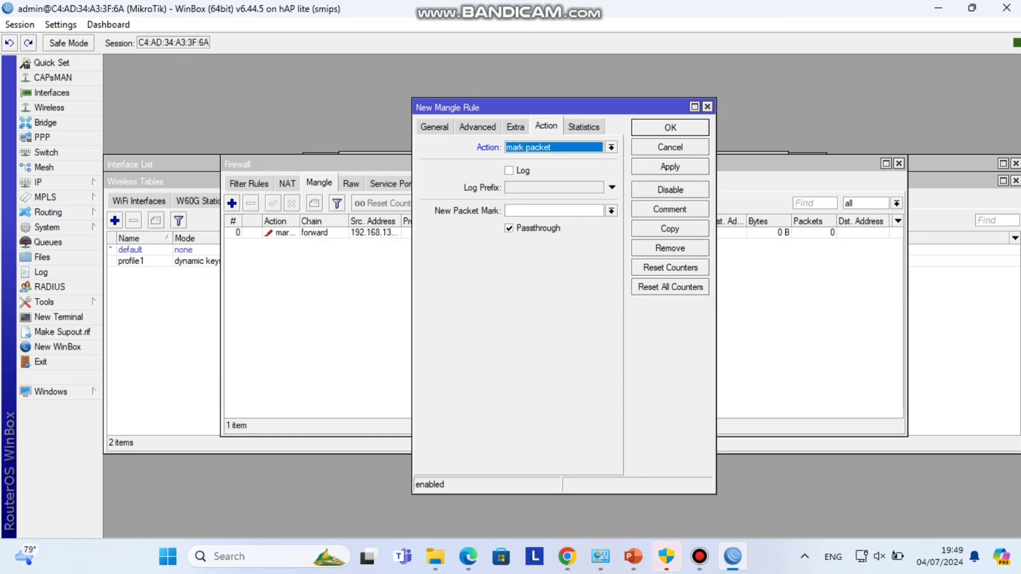
- Set the new packet mark to 'client 1 download' and save the rule
click(553, 210)
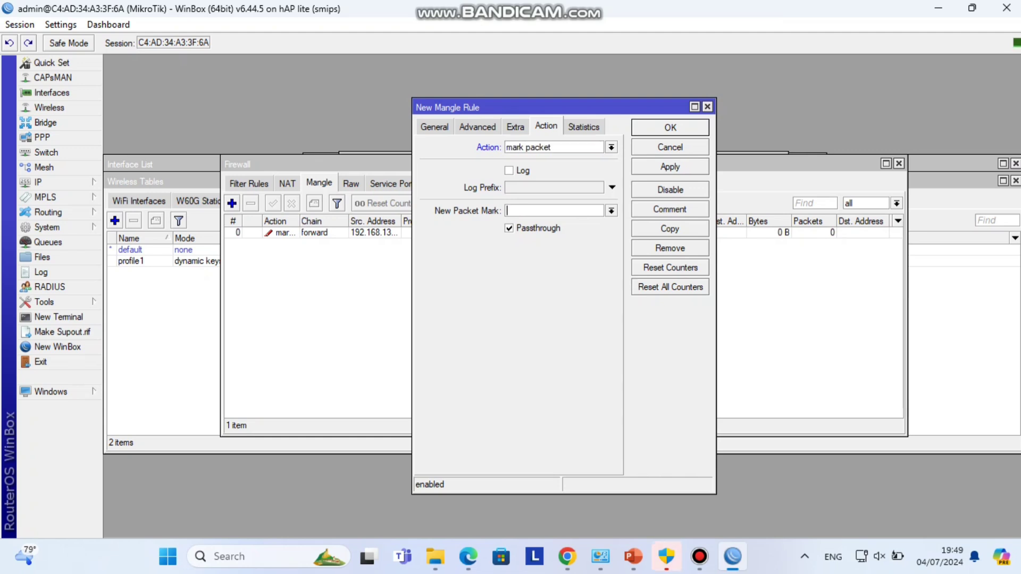
text(ck)
key(BackSpace)
text(lient)
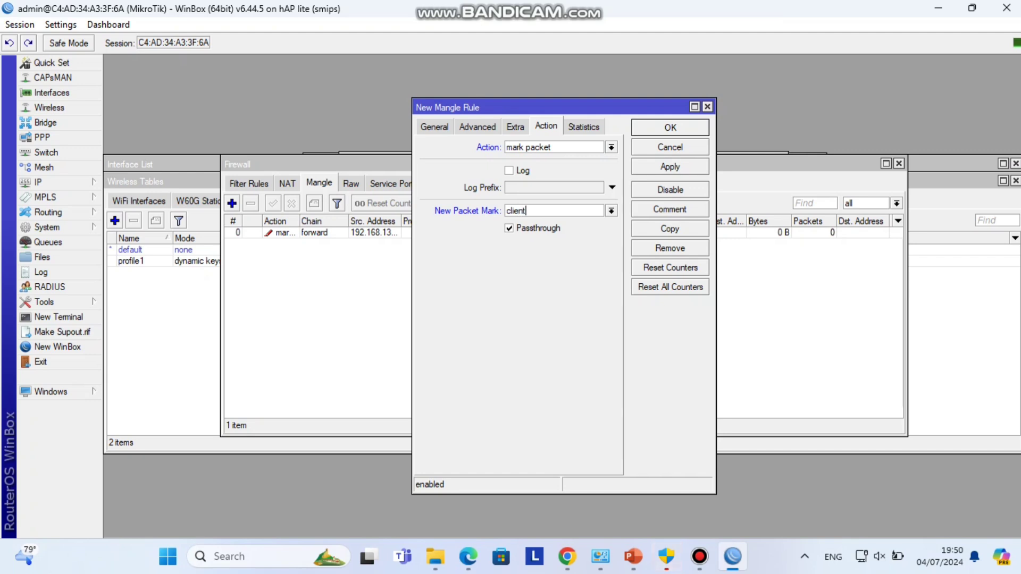
text( 1 download)
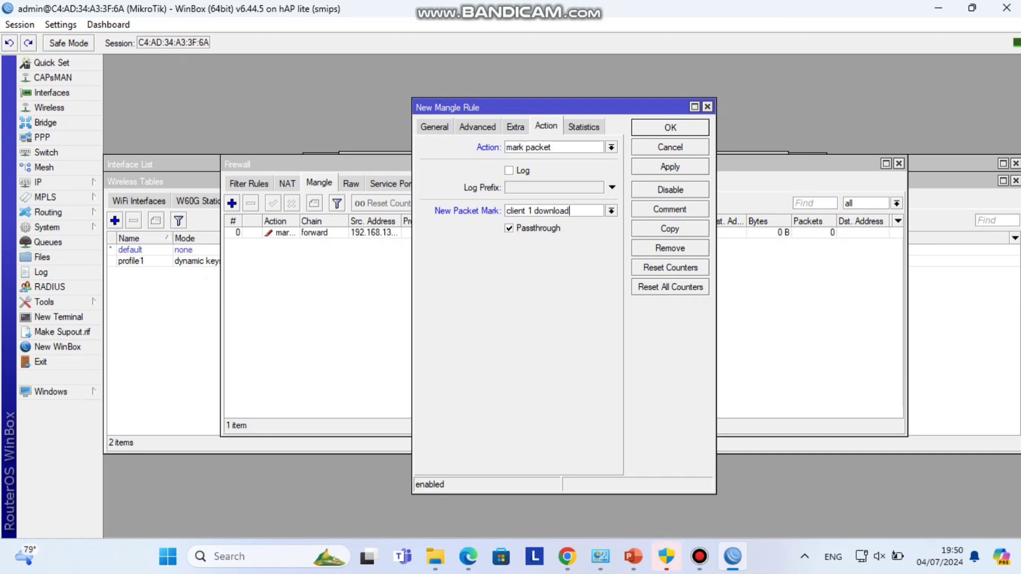
click(671, 166)
click(671, 128)
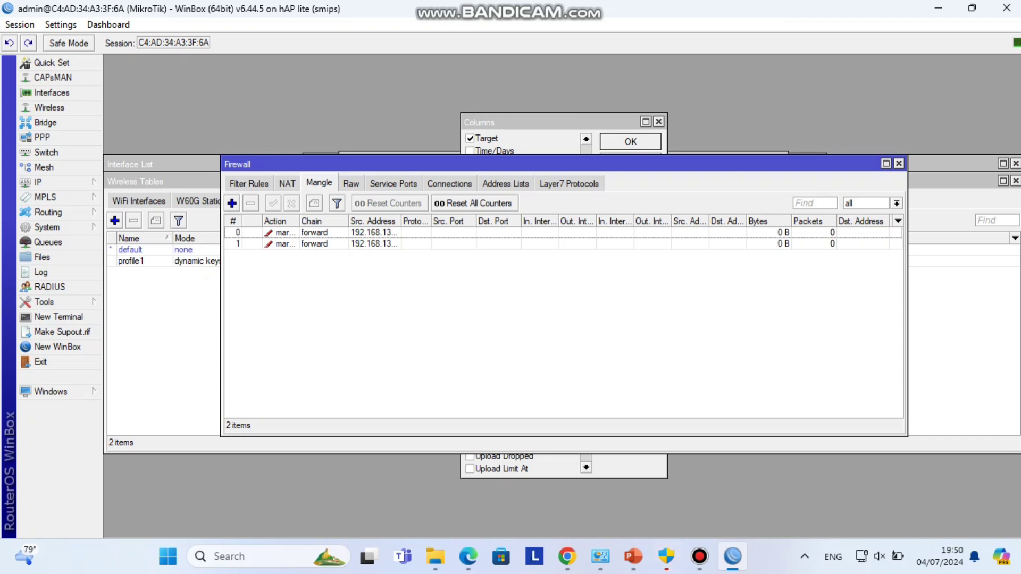
- Start a new Queue Tree queue named 'client1 download'
click(48, 242)
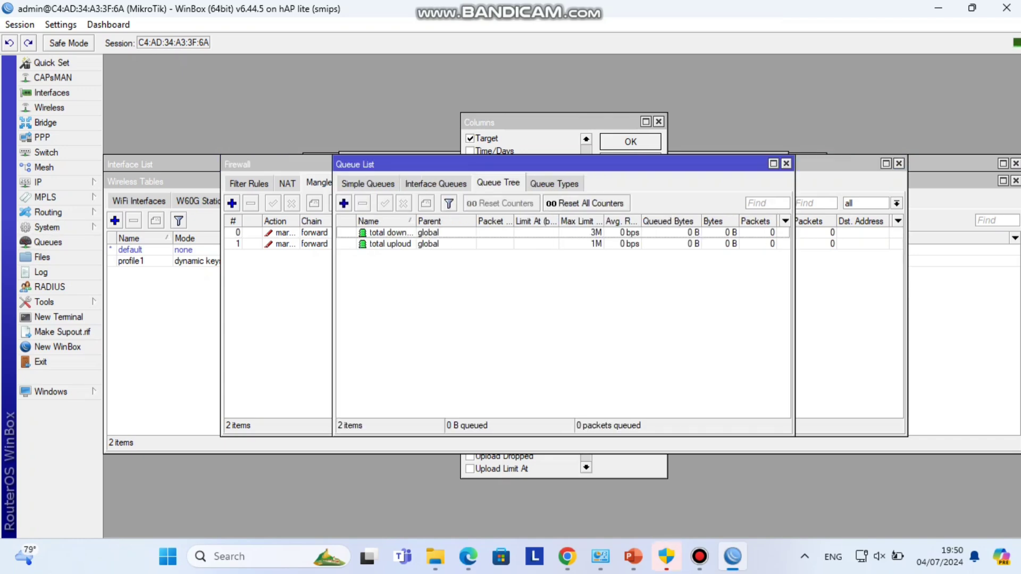
click(343, 203)
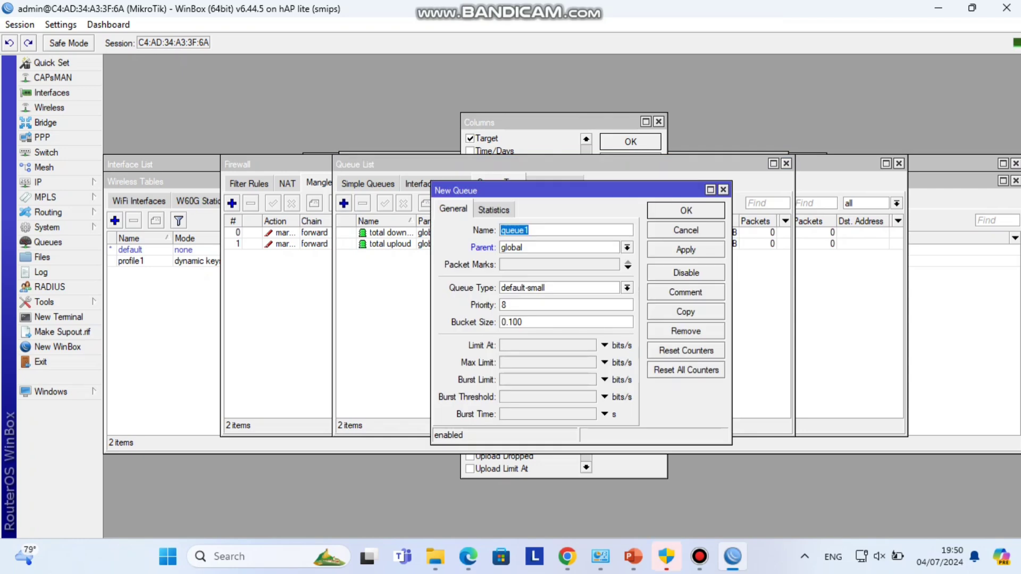
text(client1)
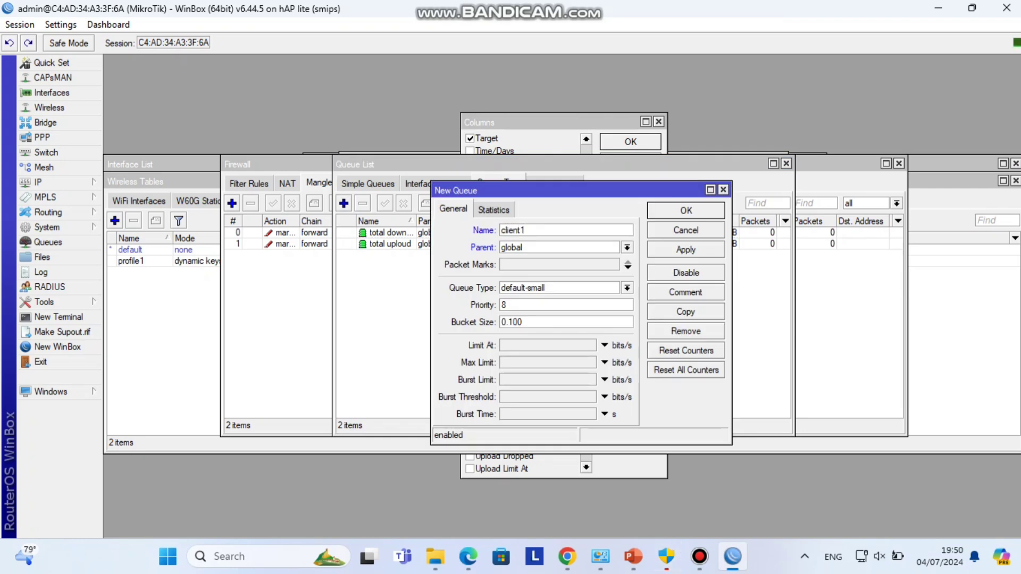
text(download)
click(525, 230)
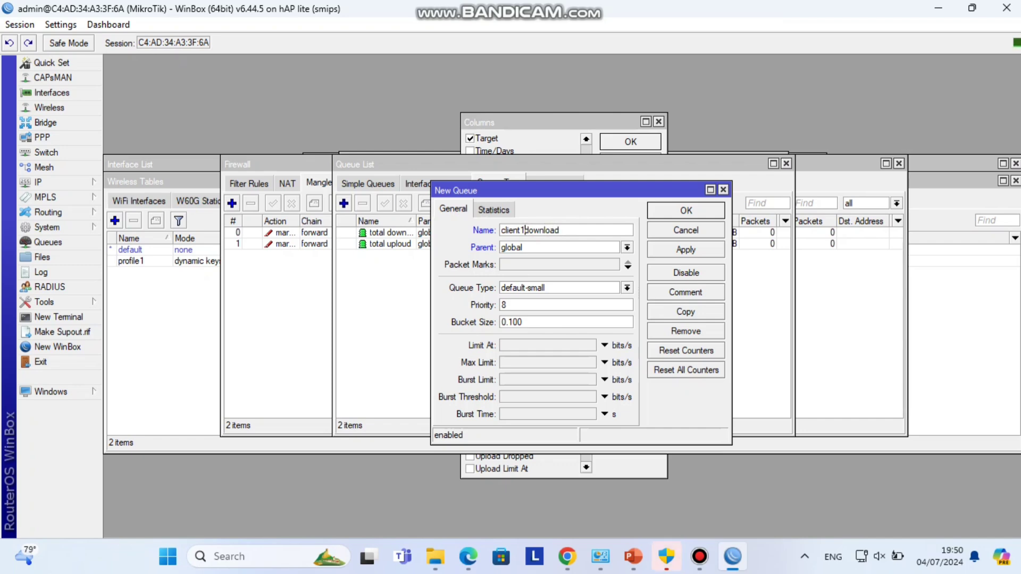
click(563, 230)
- Set its parent to total download and begin entering packet mark client1
key(Tab)
key(alt+Down)
key(Down)
key(Down)
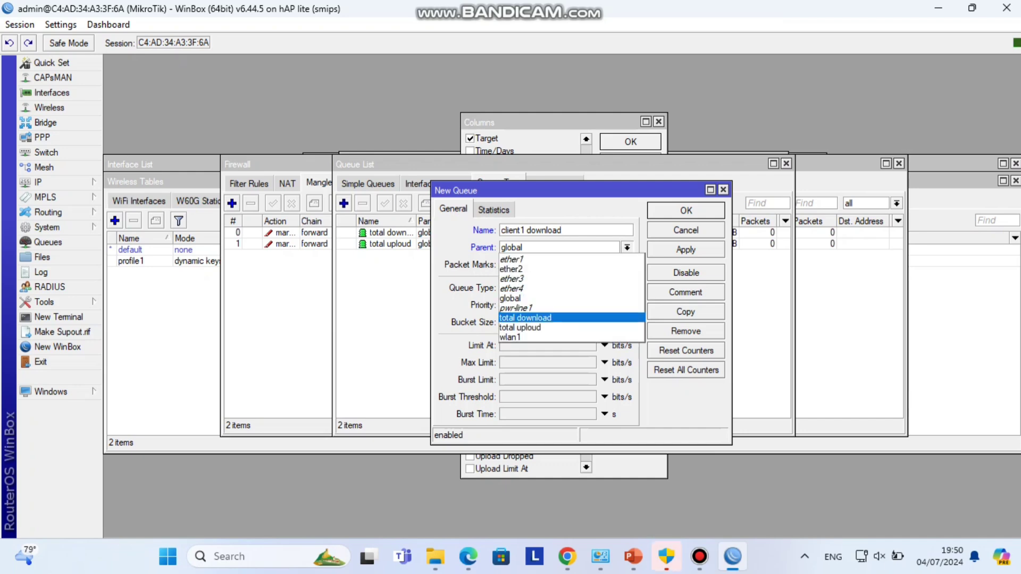
key(Return)
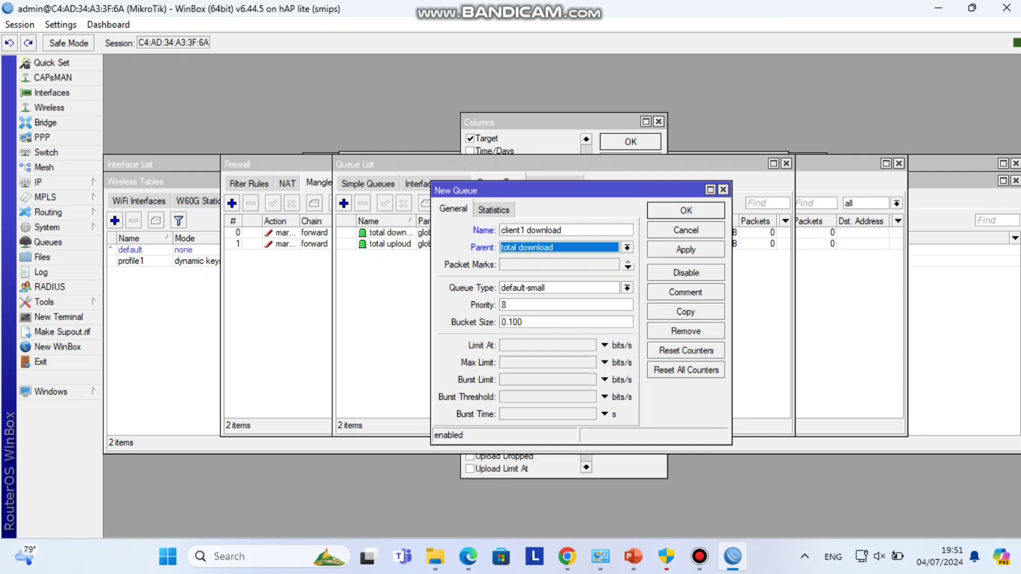
key(Tab)
click(628, 268)
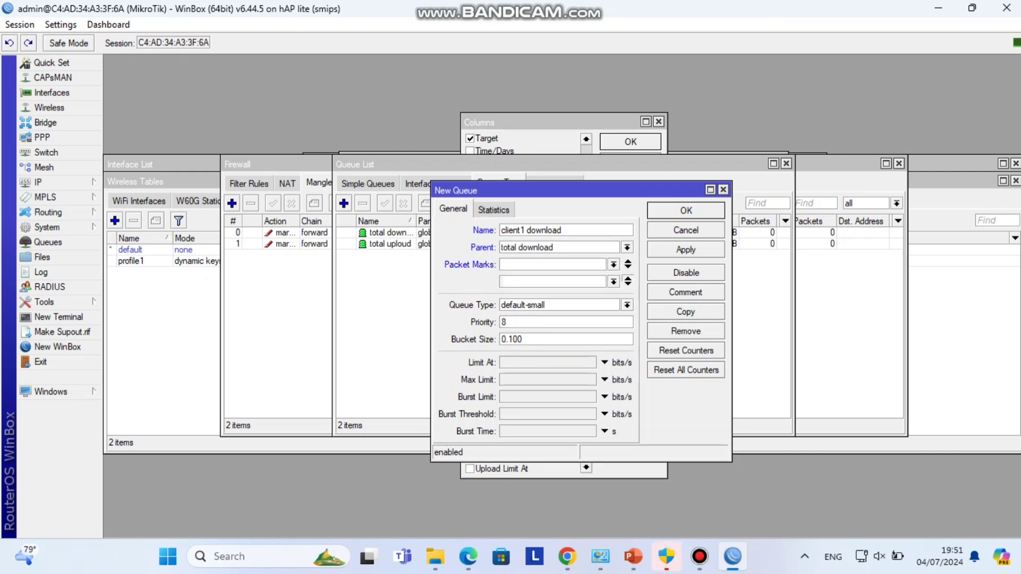
click(629, 279)
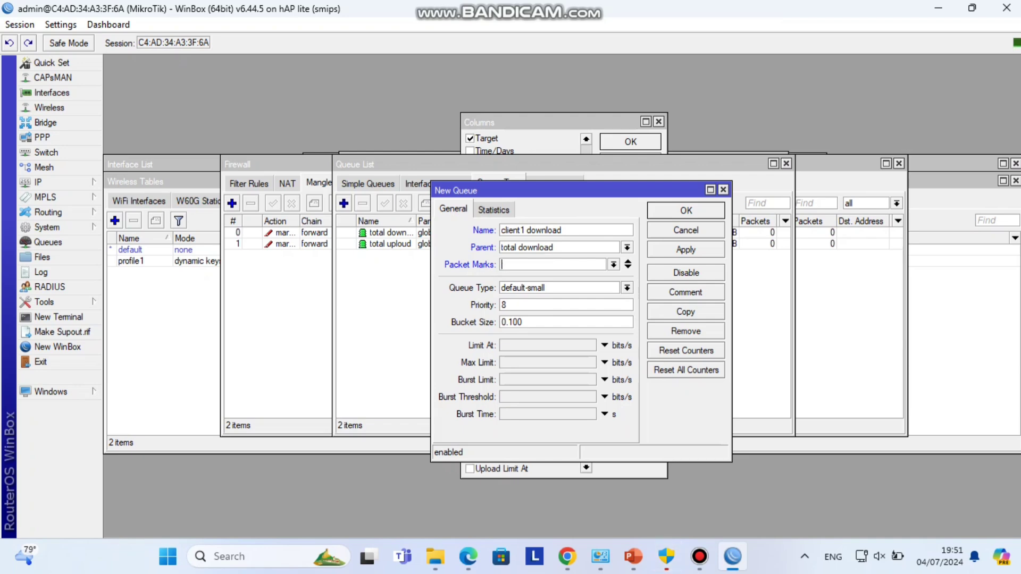
text(client1)
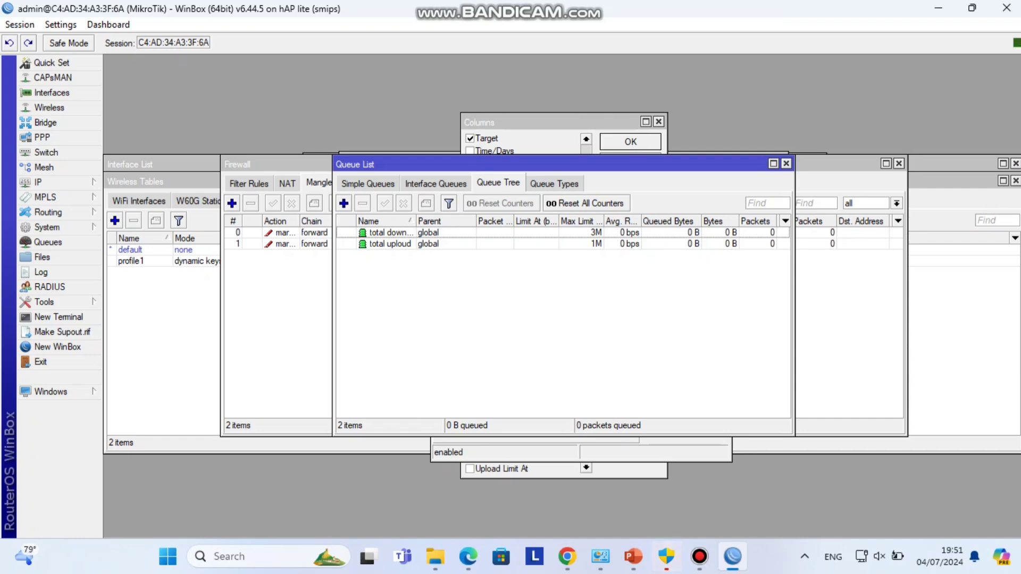
- Start a new queue named 'client 1 download' with parent total download
click(388, 232)
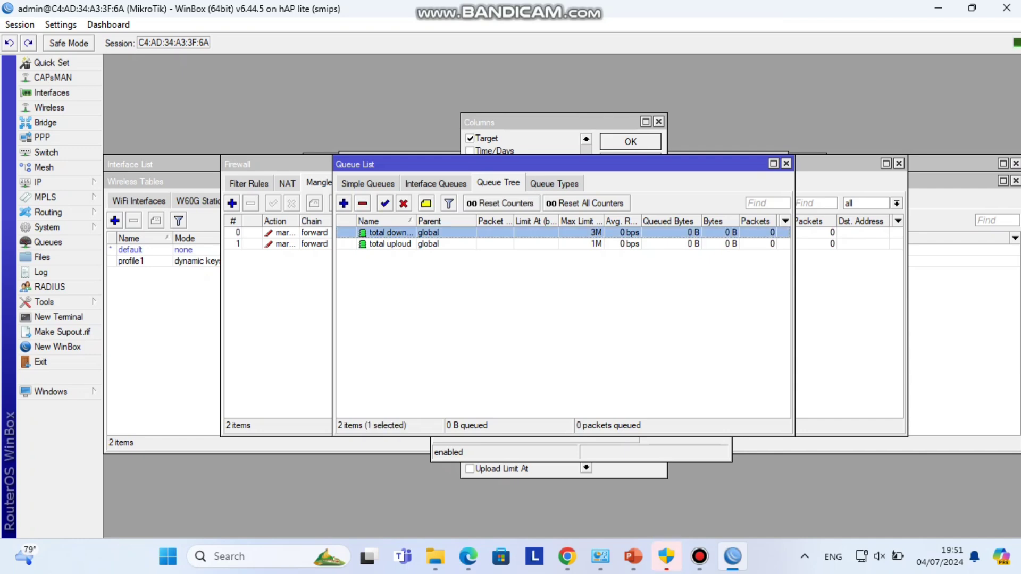
click(547, 121)
click(276, 164)
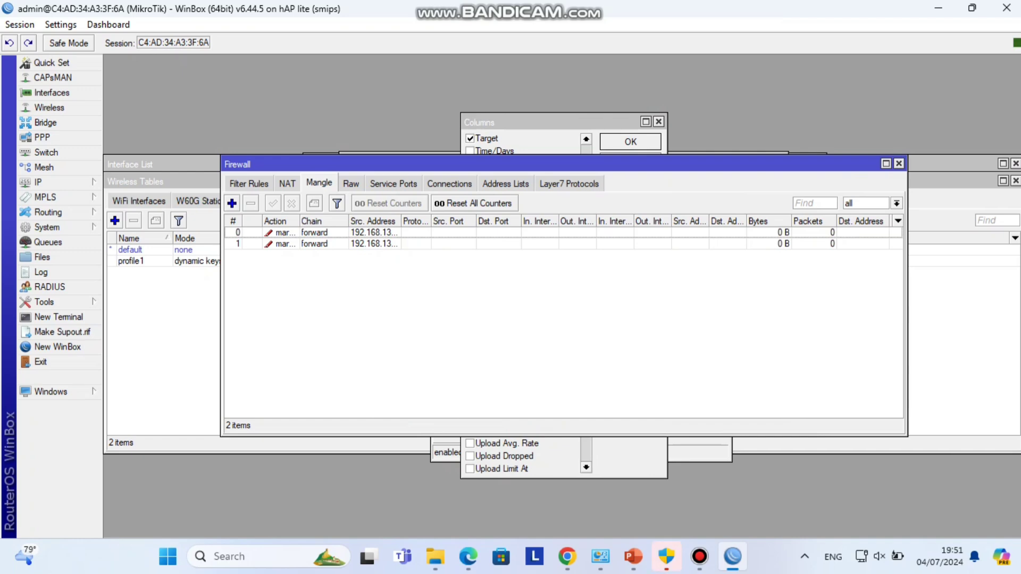
click(48, 242)
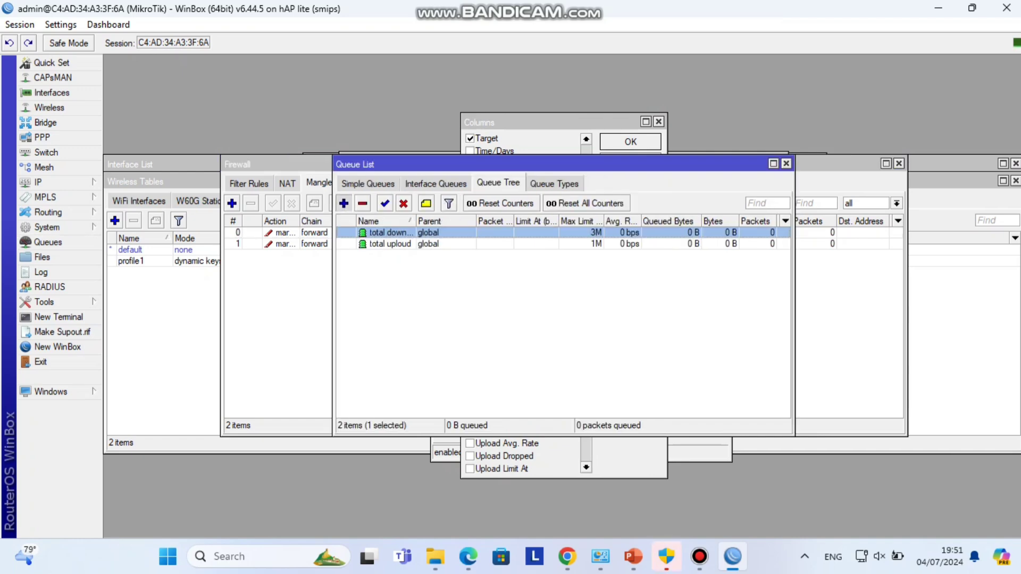
click(344, 204)
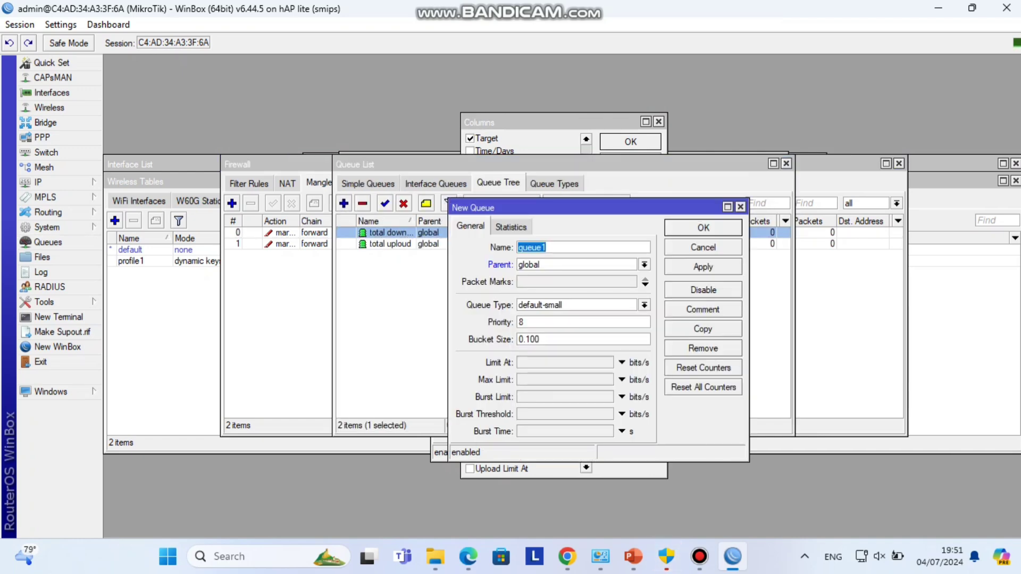
text(client 1 d)
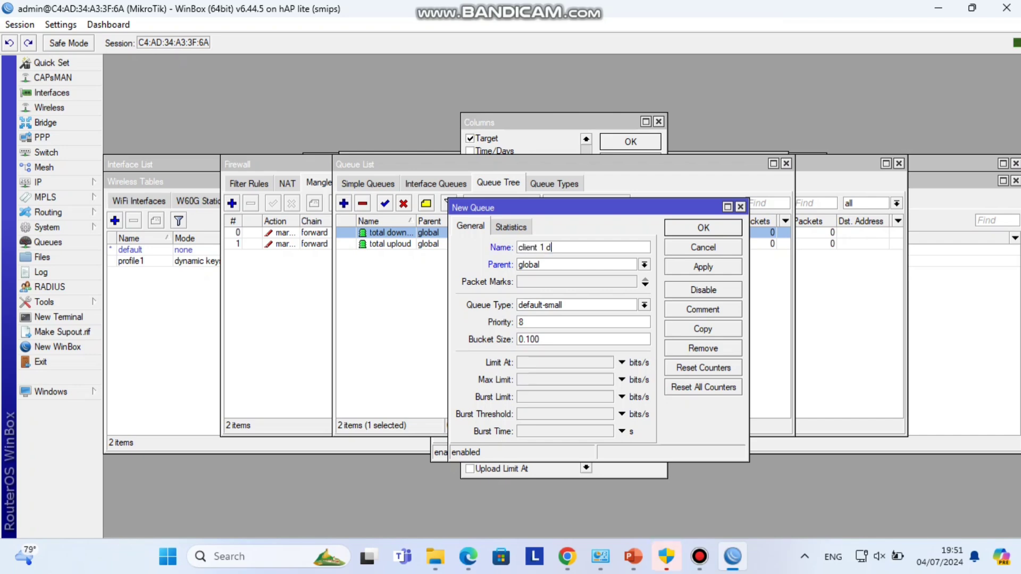
text(ownload)
key(Tab)
key(alt+Down)
key(Down)
key(Down)
key(Return)
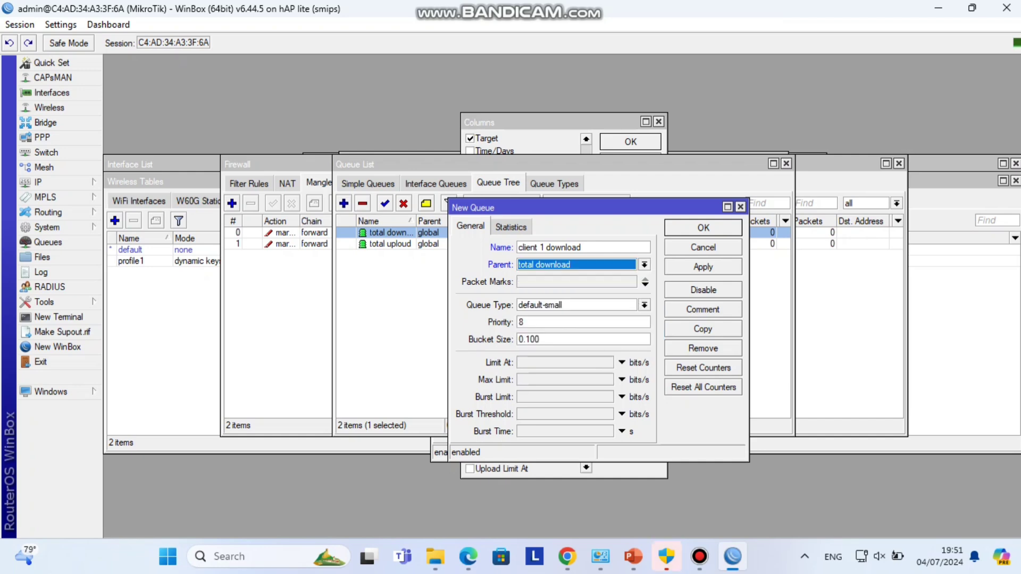
- Rename it 'client1 download', use packet mark client1 download with a 1M limit, and save
key(Tab)
text(client1)
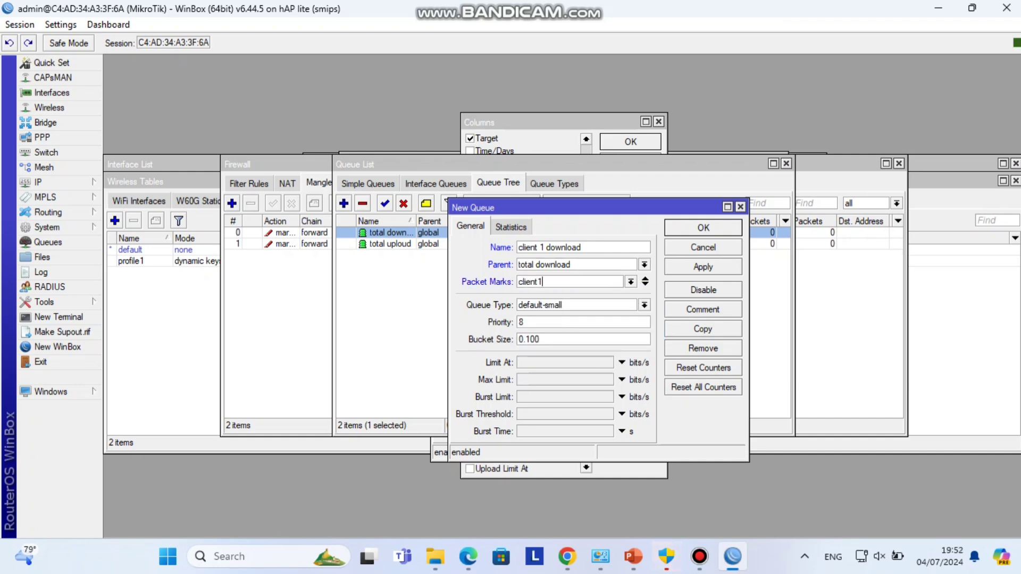
click(545, 247)
key(BackSpace)
click(543, 282)
key(BackSpace)
key(BackSpace)
key(BackSpace)
key(BackSpace)
key(BackSpace)
key(BackSpace)
key(BackSpace)
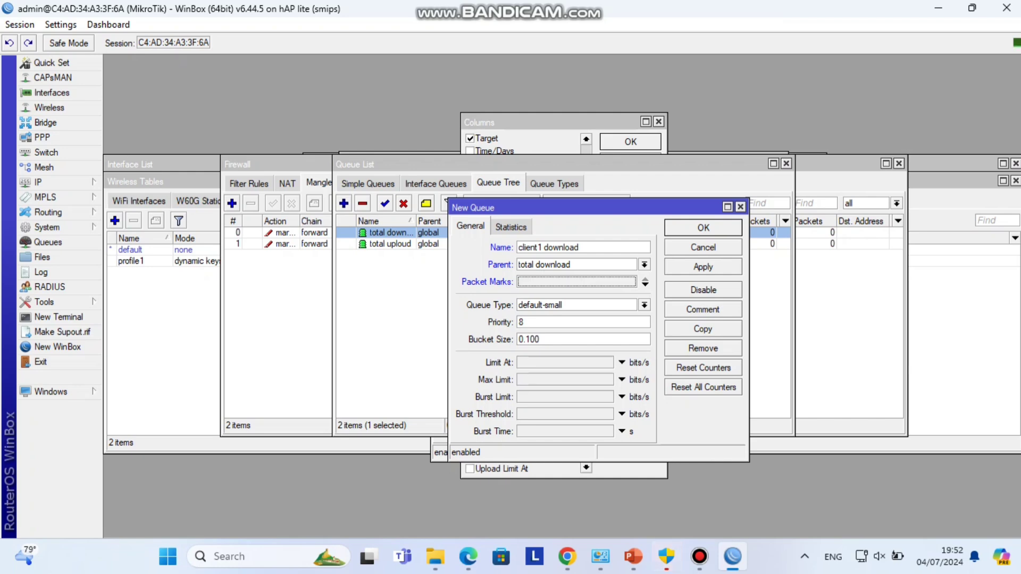
text(clie)
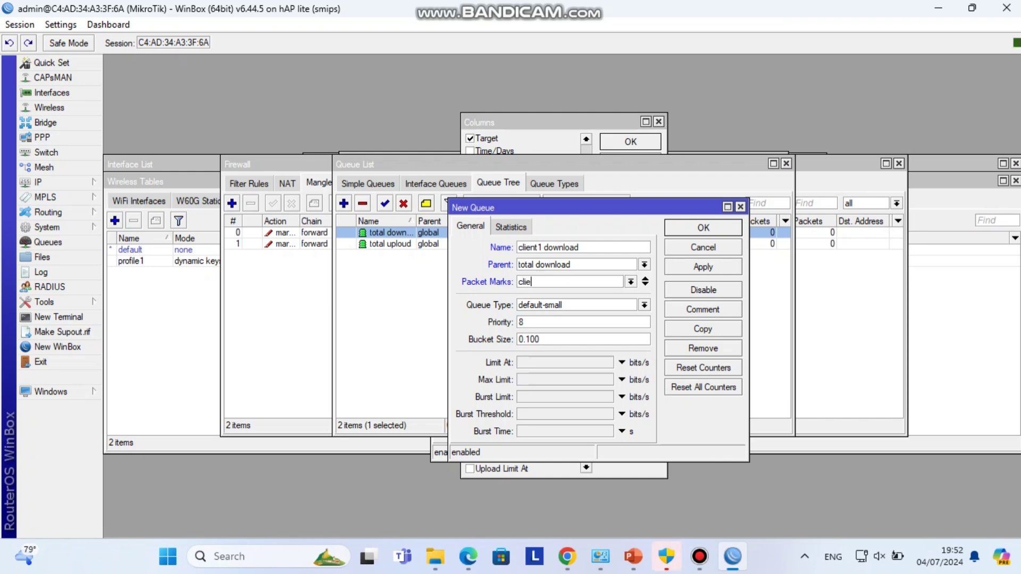
text(nt1 download)
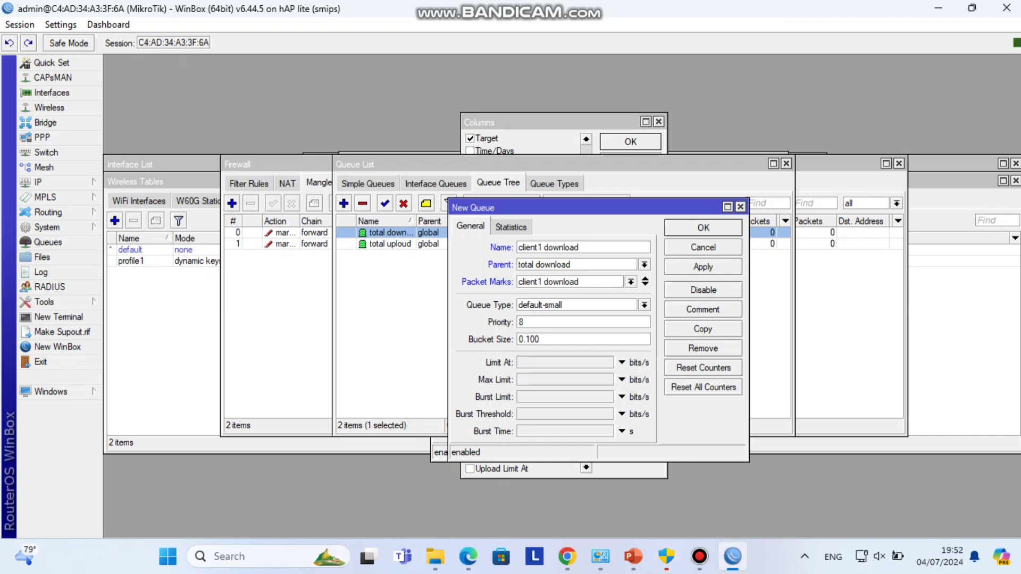
click(621, 379)
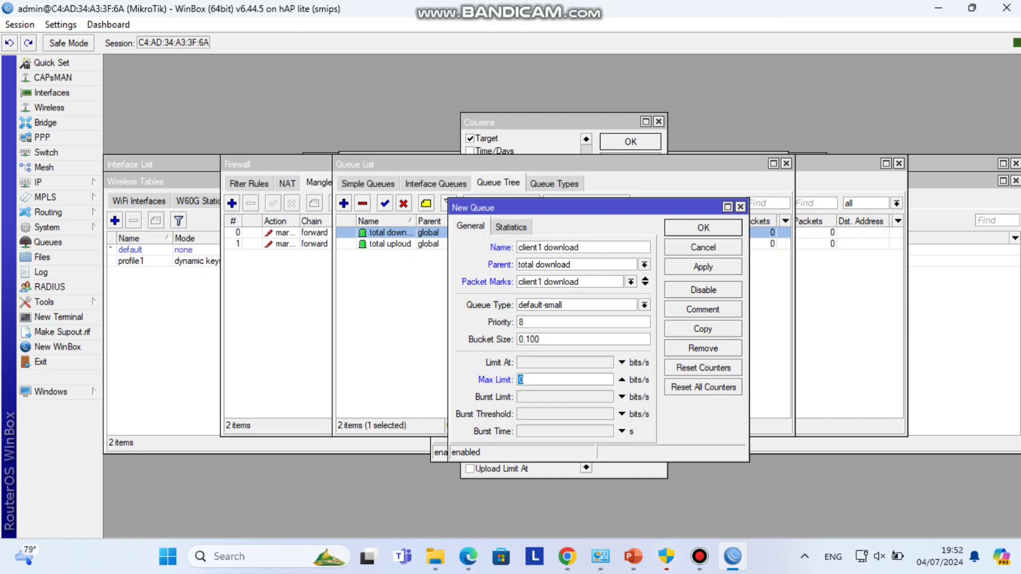
text(1m)
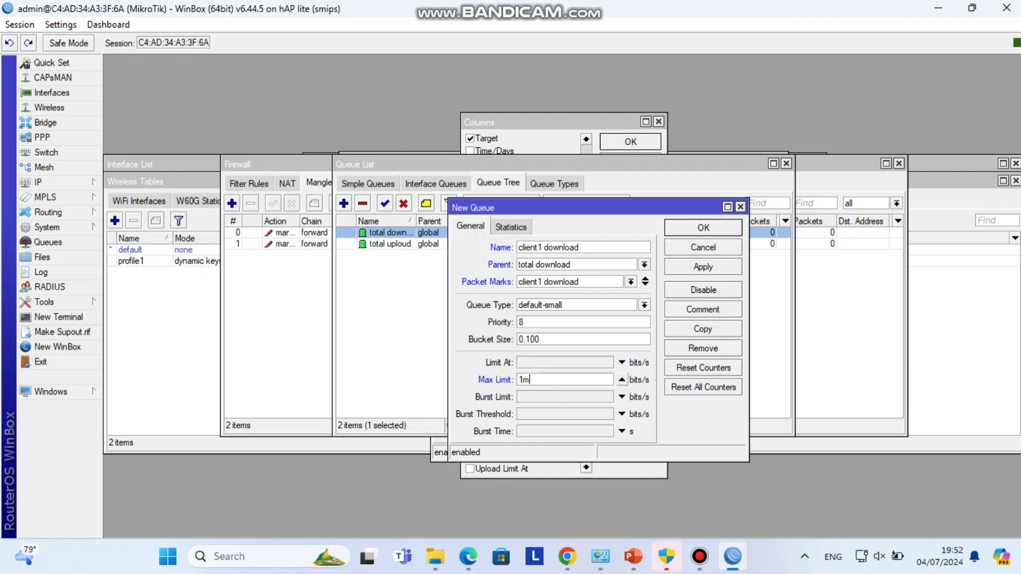
key(Return)
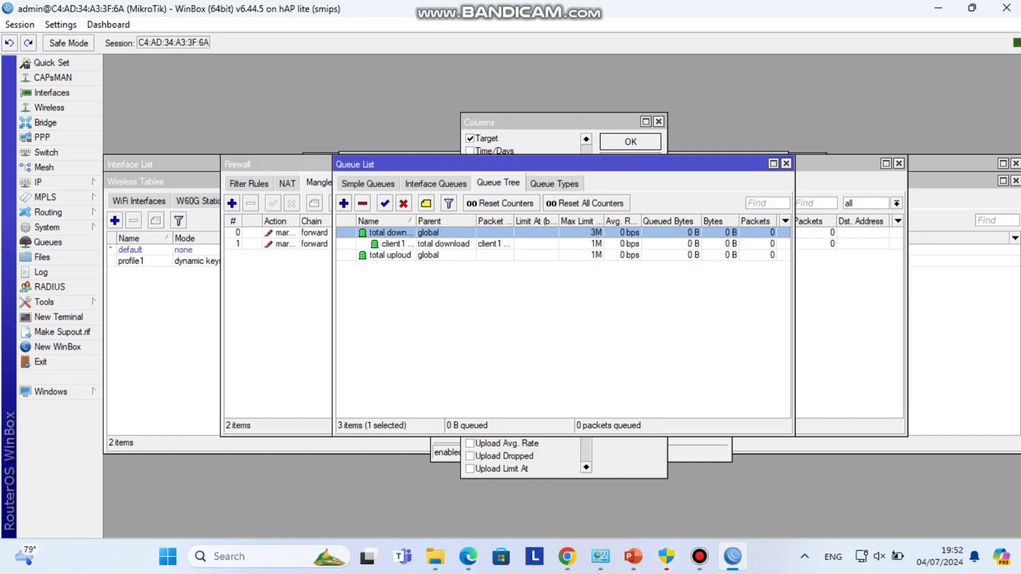
- Add queue 'client1 uploud' under total uploud with packet mark client1 uploud and 512k max limit
click(700, 556)
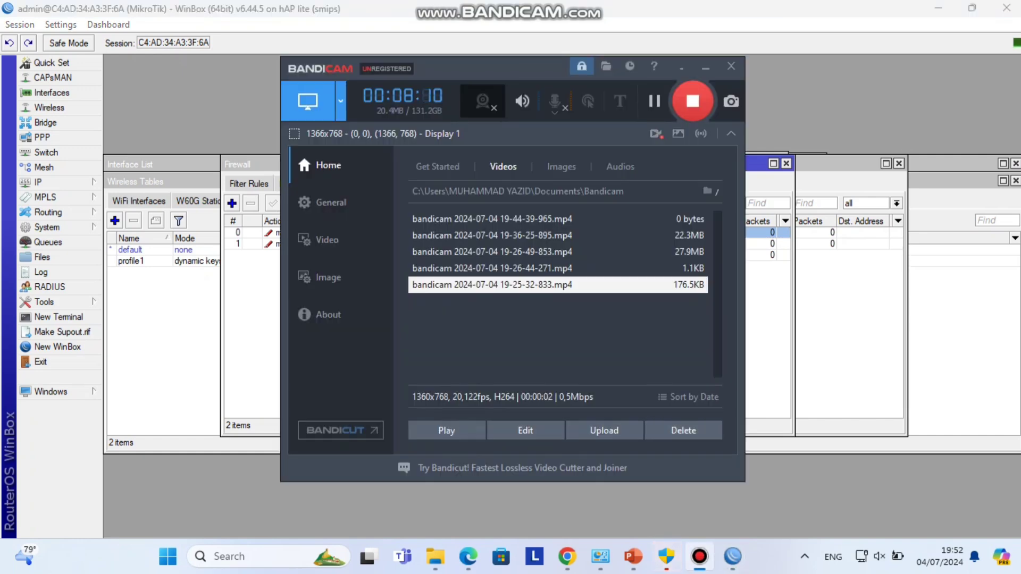
key(alt+Tab)
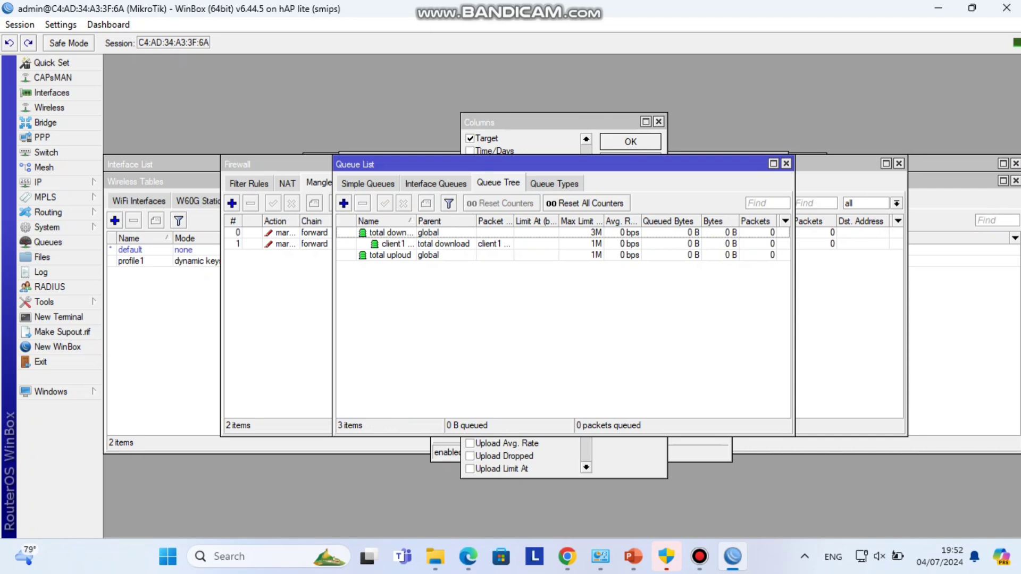
click(344, 203)
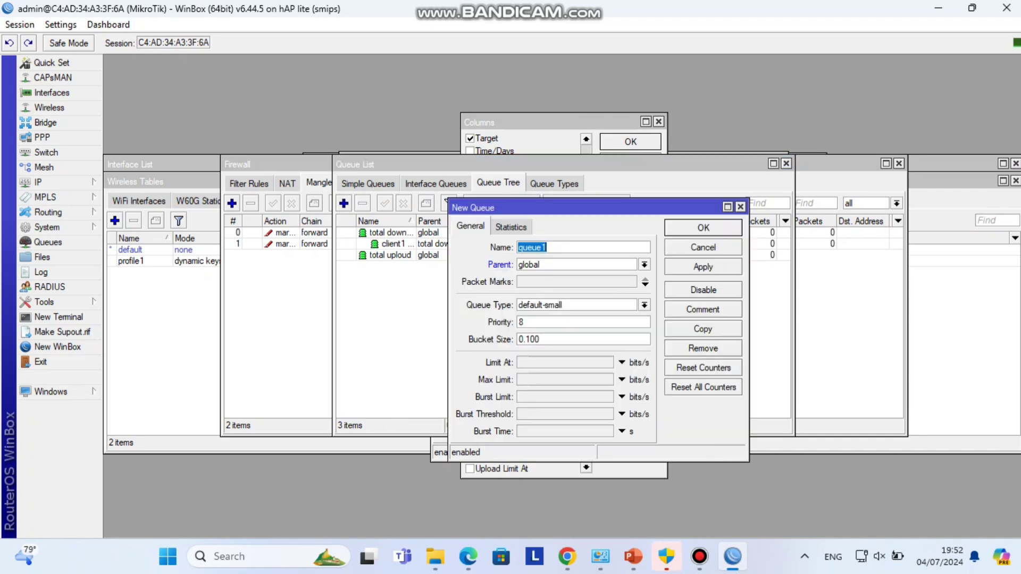
text(client1 uploud)
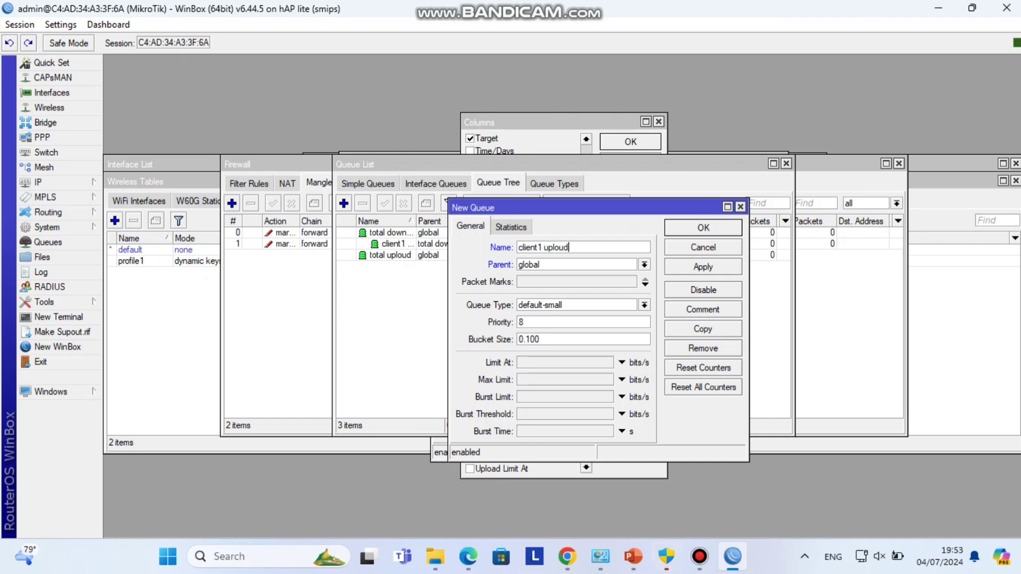
click(644, 264)
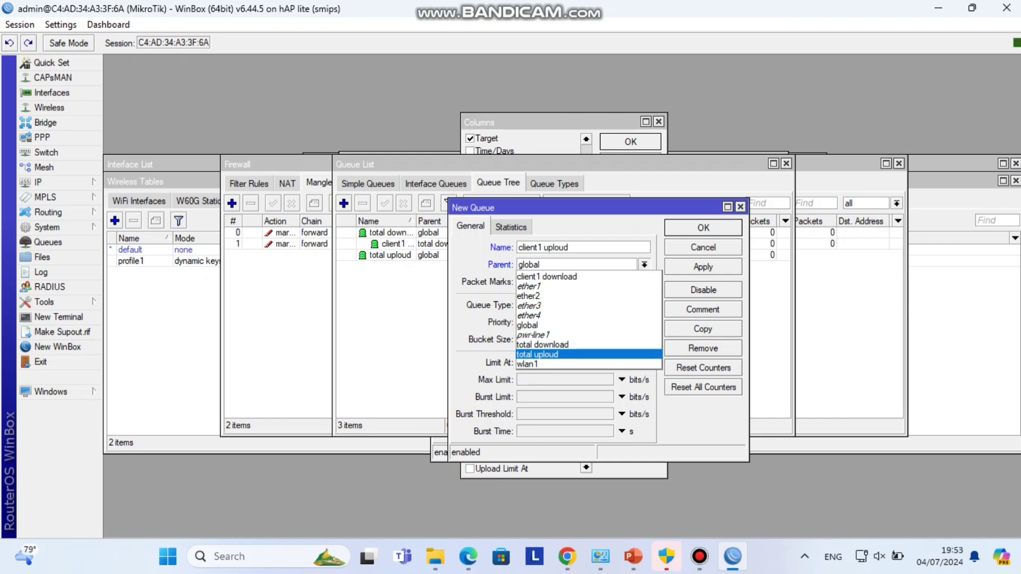
click(537, 355)
text(c)
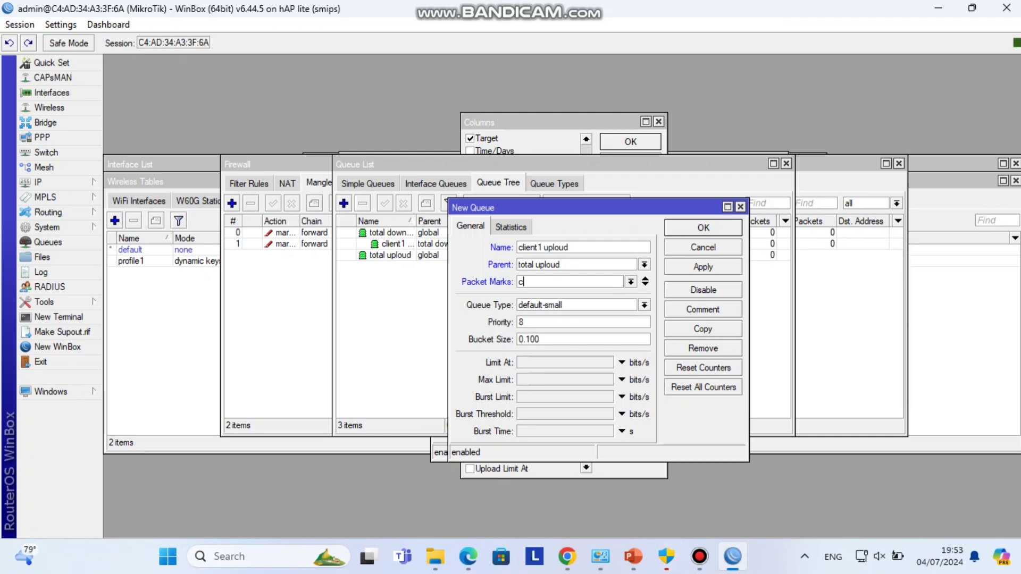
text(lient 1)
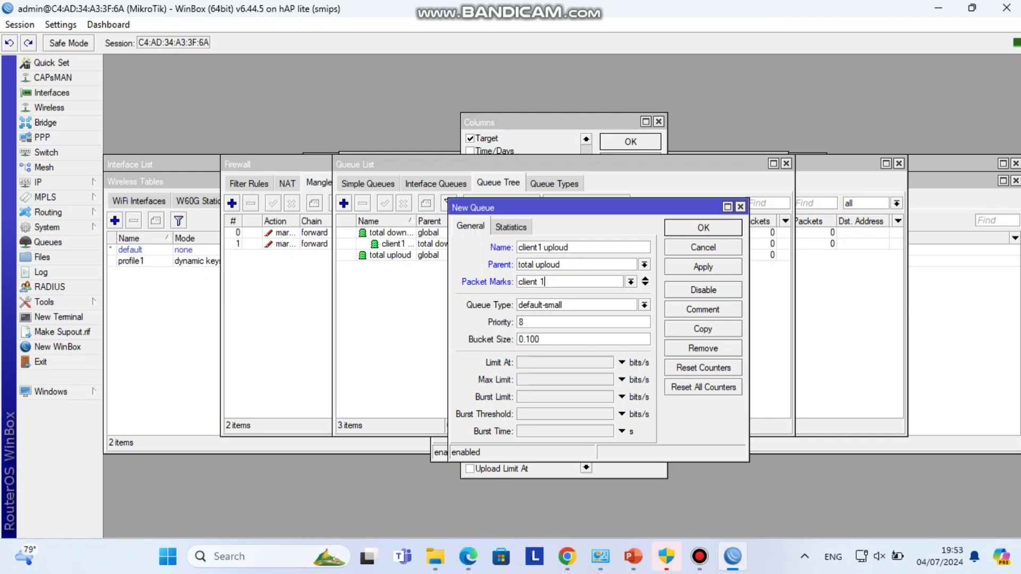
key(BackSpace)
key(BackSpace)
text(1 uploud)
click(564, 379)
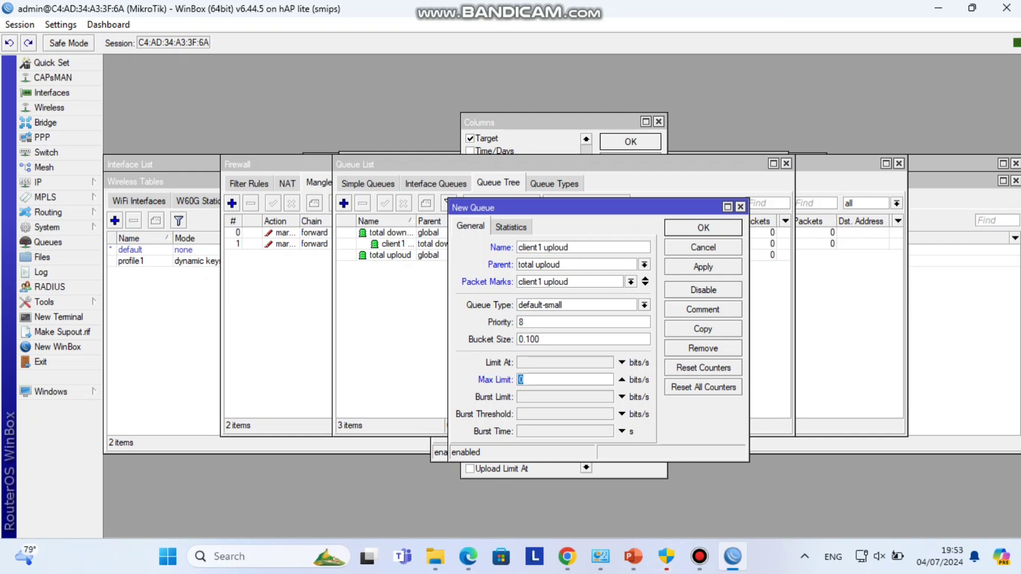
text(512k)
key(Return)
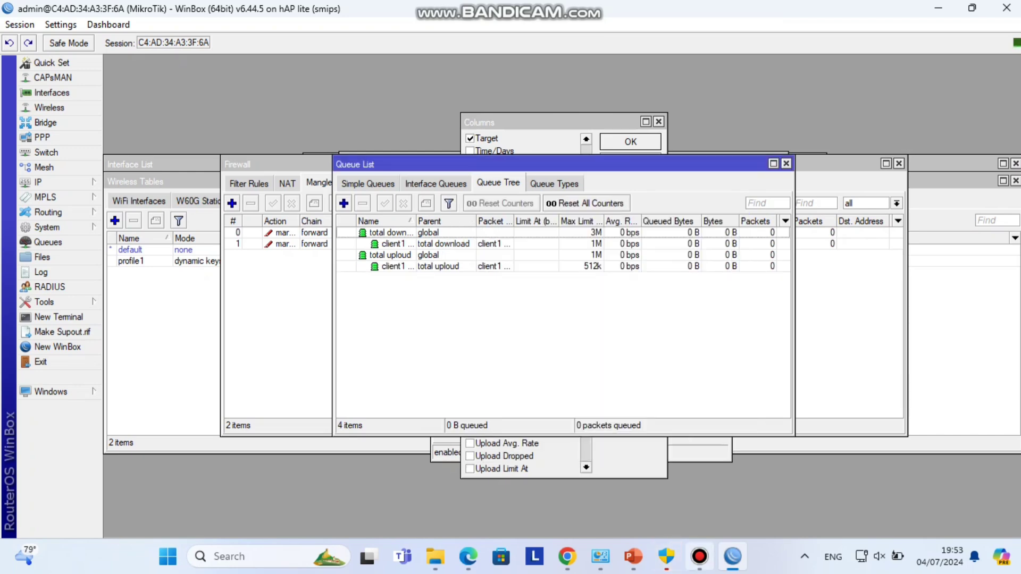
click(700, 556)
right_click(722, 233)
key(Escape)
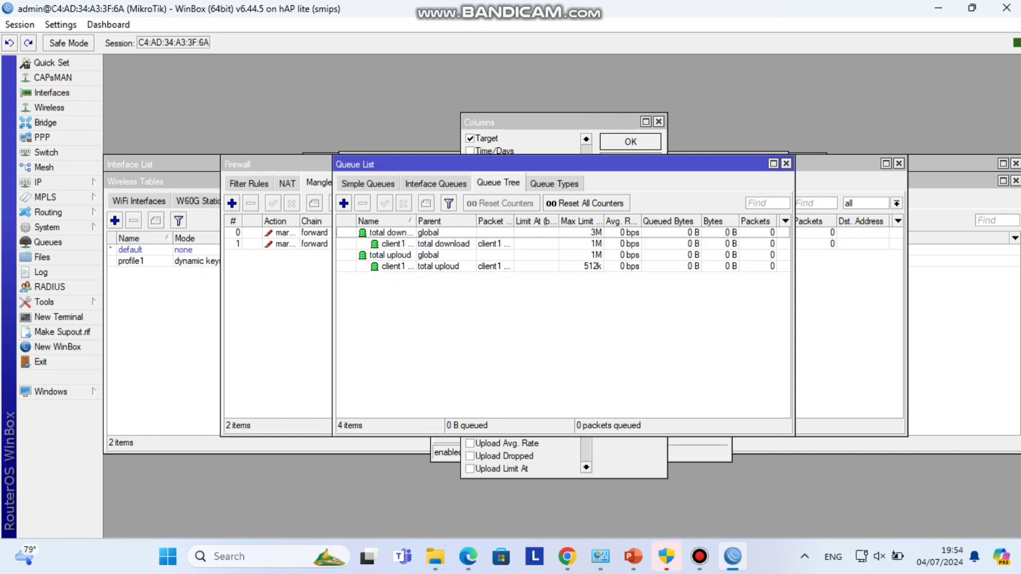
right_click(627, 232)
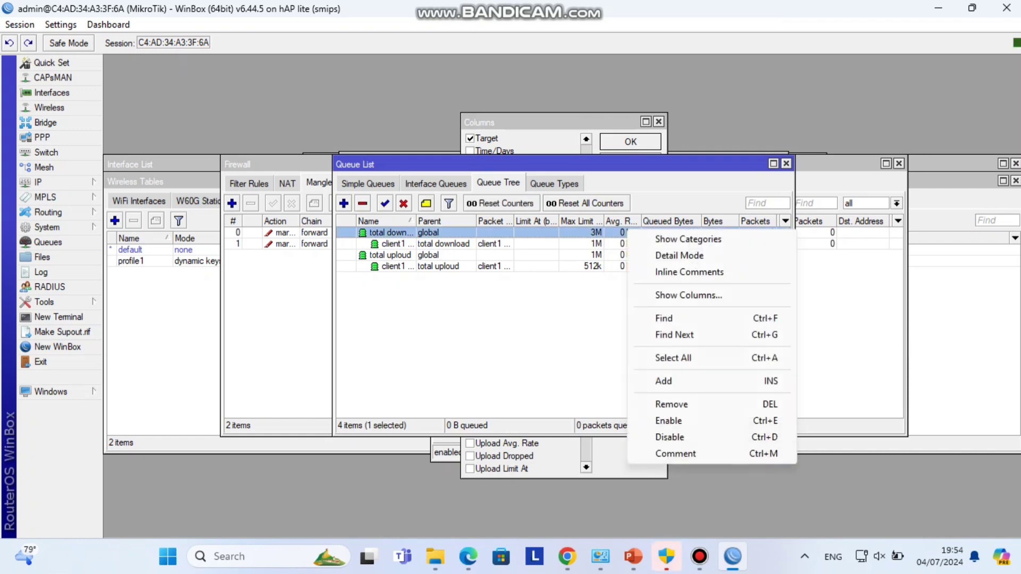
key(Escape)
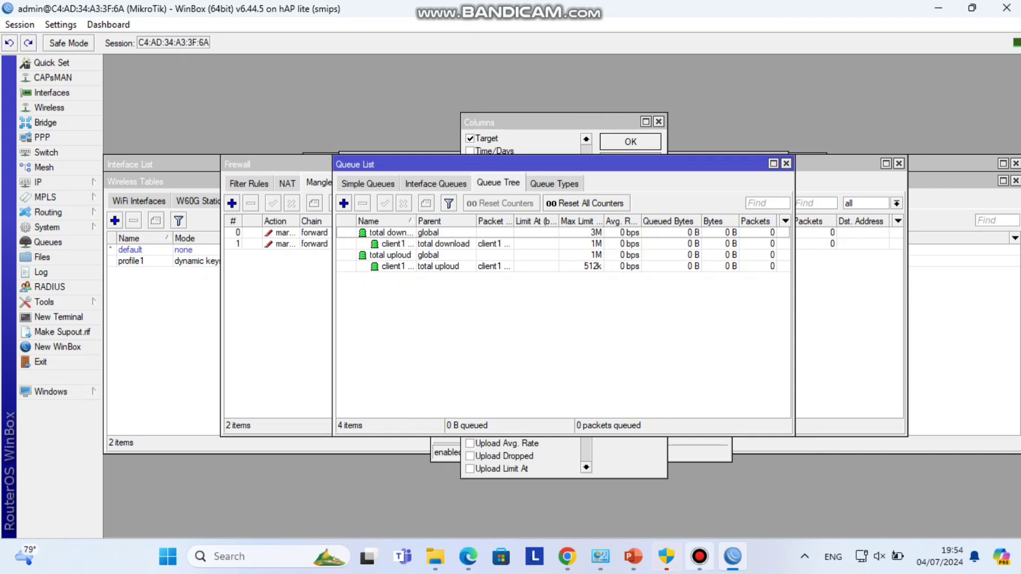
click(700, 556)
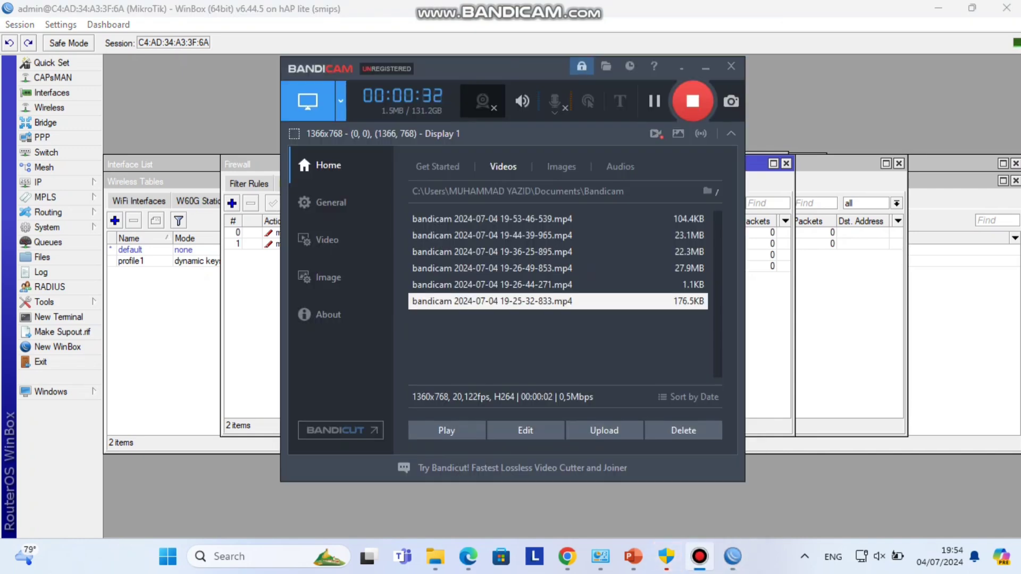
click(699, 556)
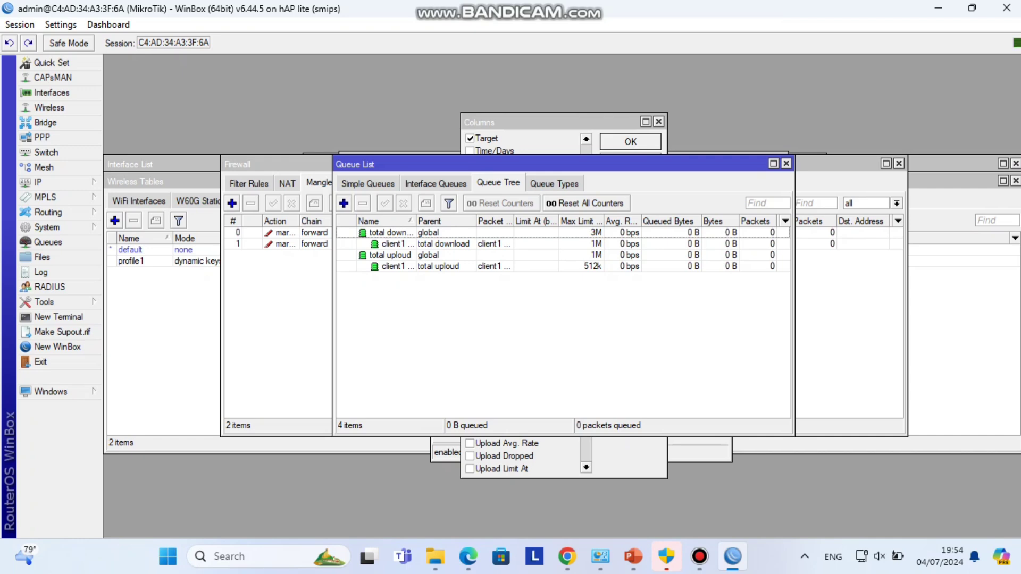
right_click(677, 232)
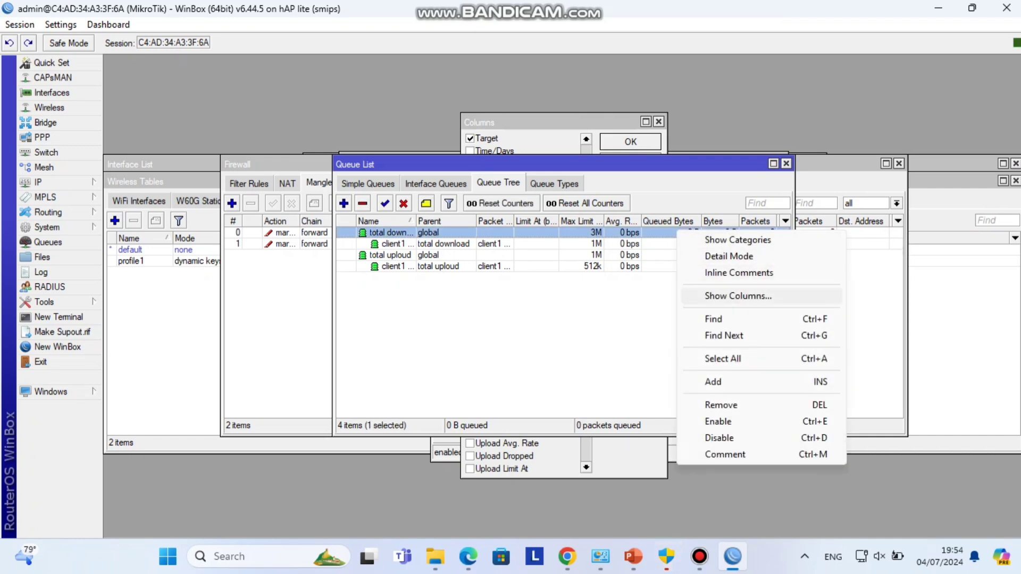
click(738, 296)
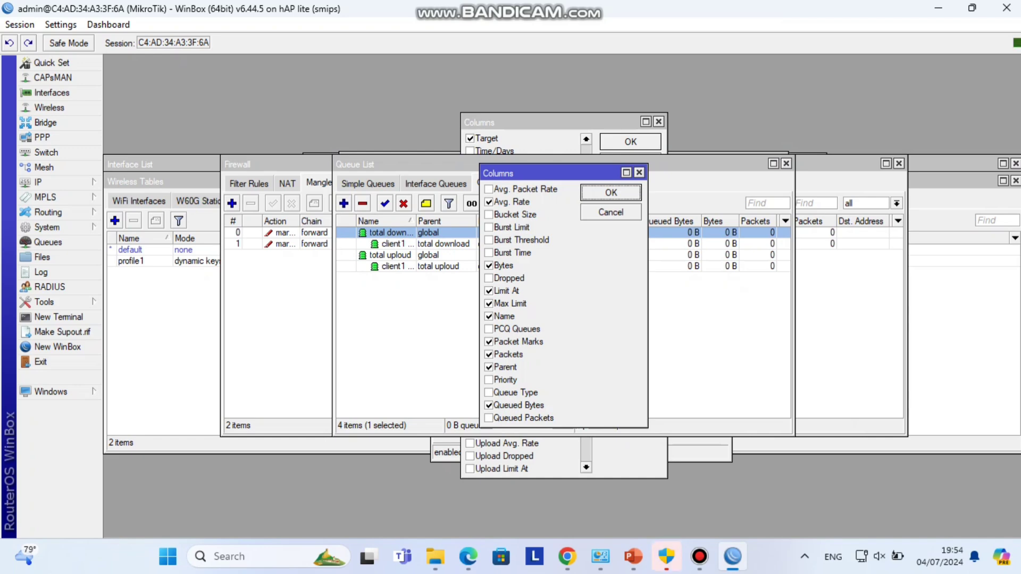
key(Tab)
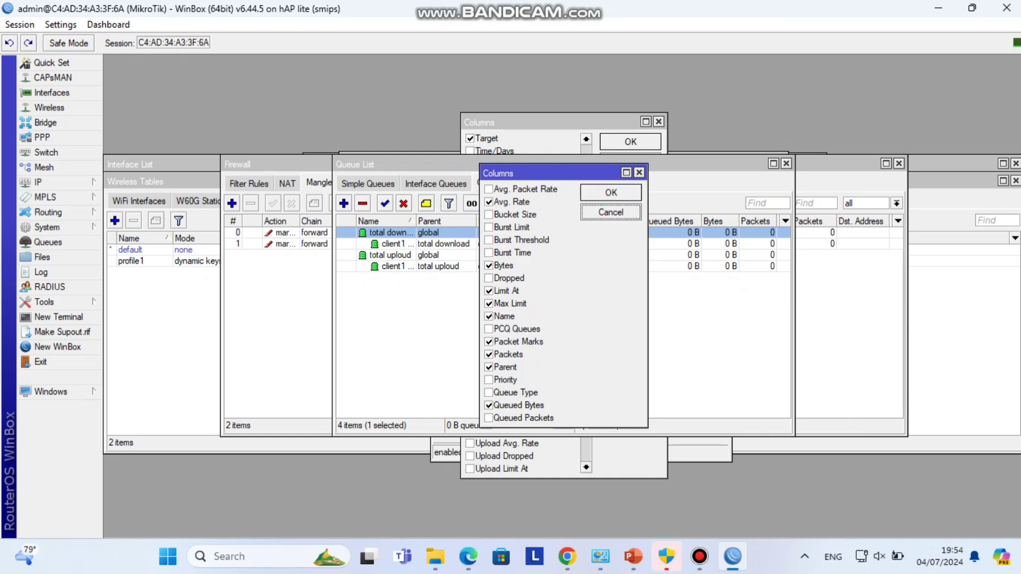
click(639, 172)
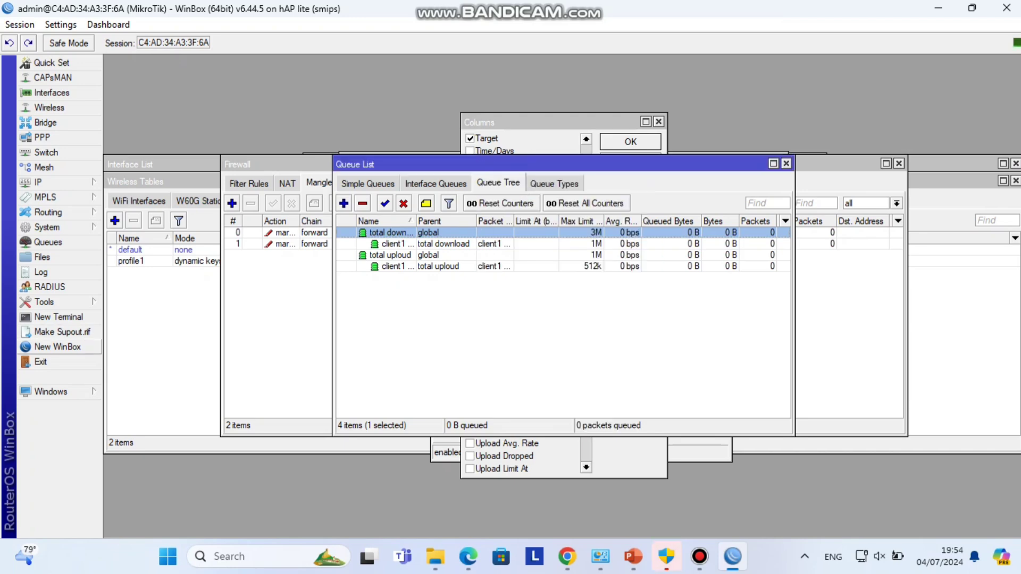
- In a new terminal, run ping 8.8.8.8 and stop it with Ctrl+C
click(58, 317)
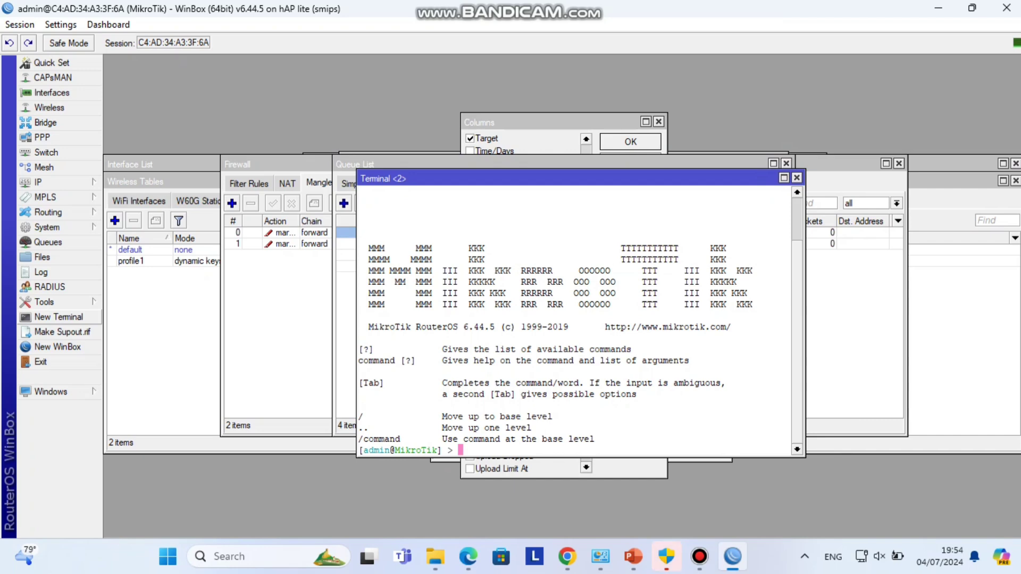
text(ping 8.8.8.8)
key(Return)
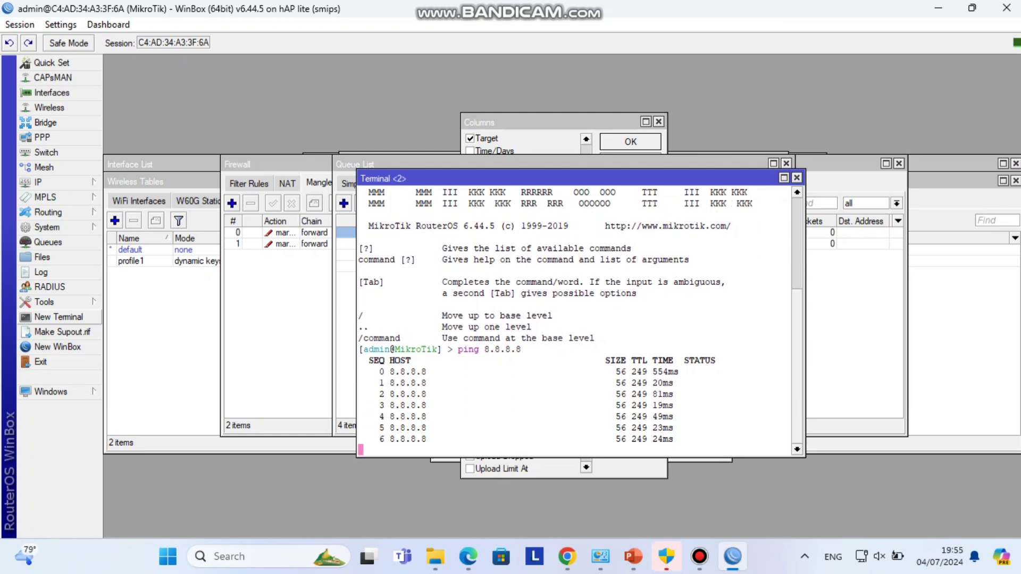
key(ctrl+c)
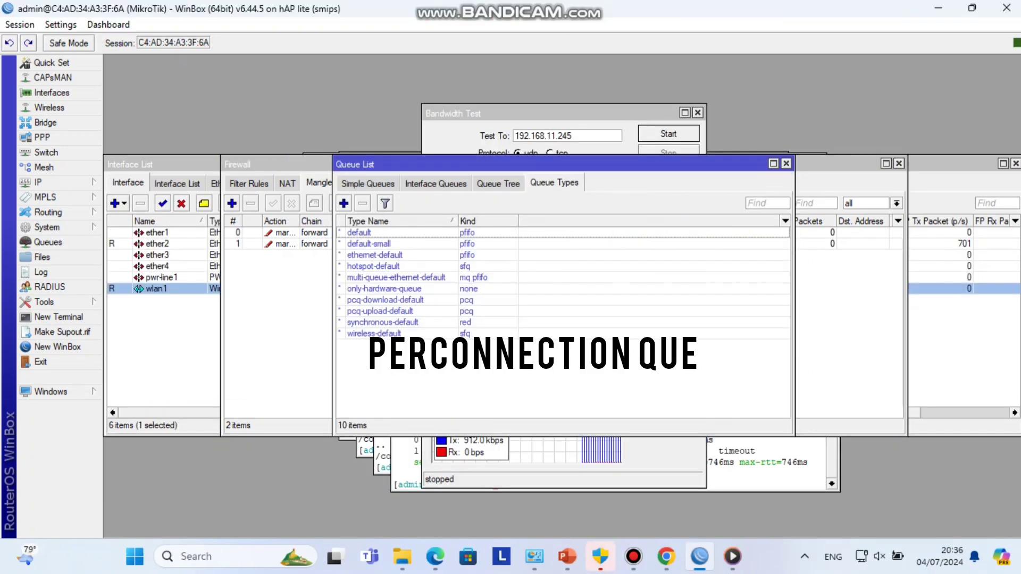
- Create a pcq-kind queue type named 'pcq uploud' that classifies by source address
click(343, 203)
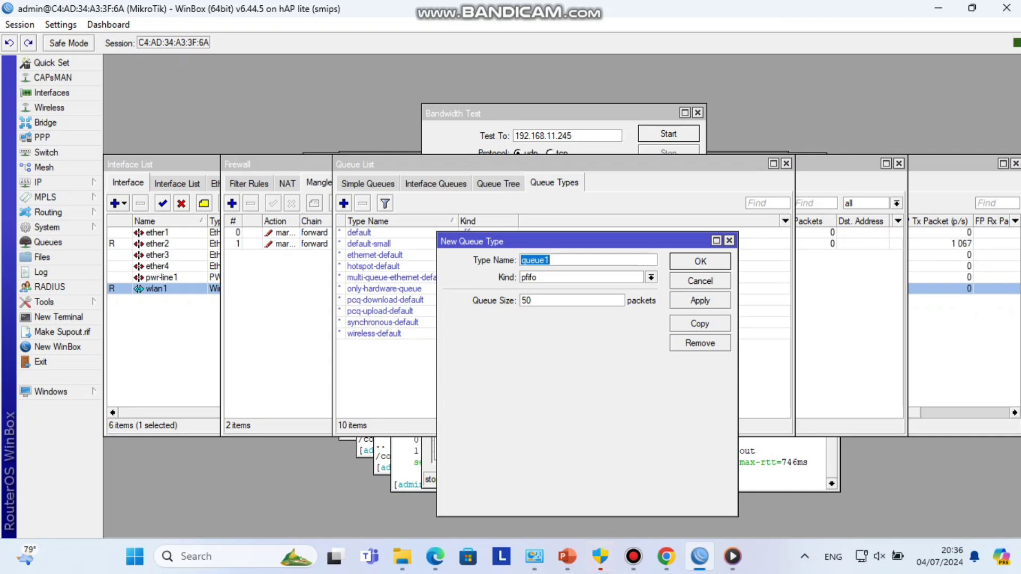
text(pcq up)
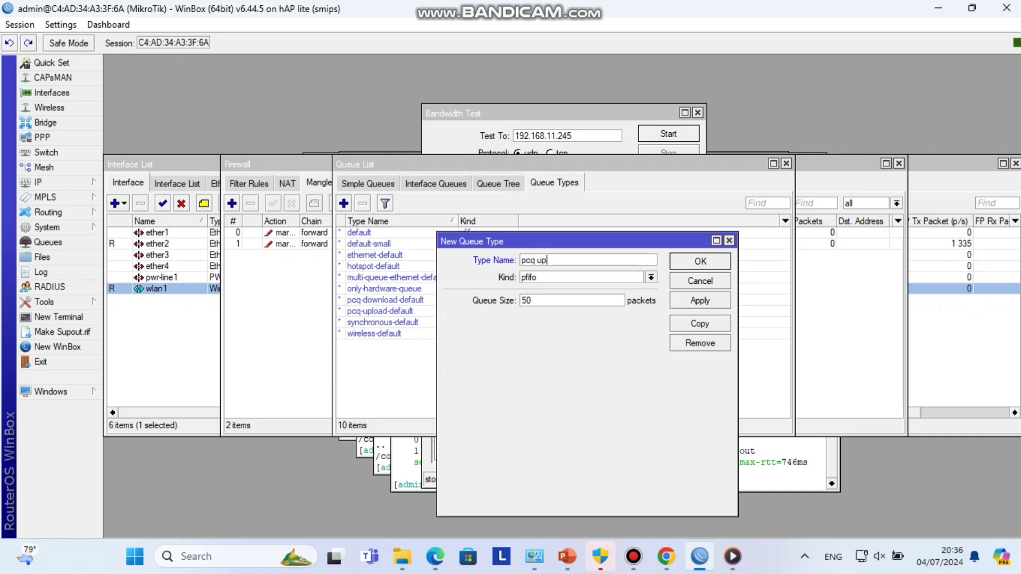
text(loud)
click(651, 277)
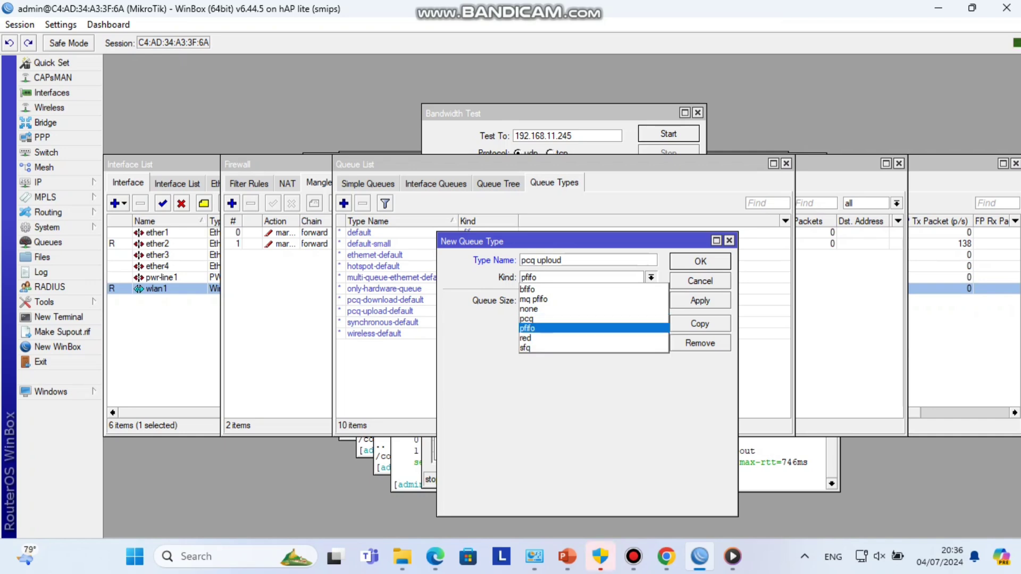
click(527, 318)
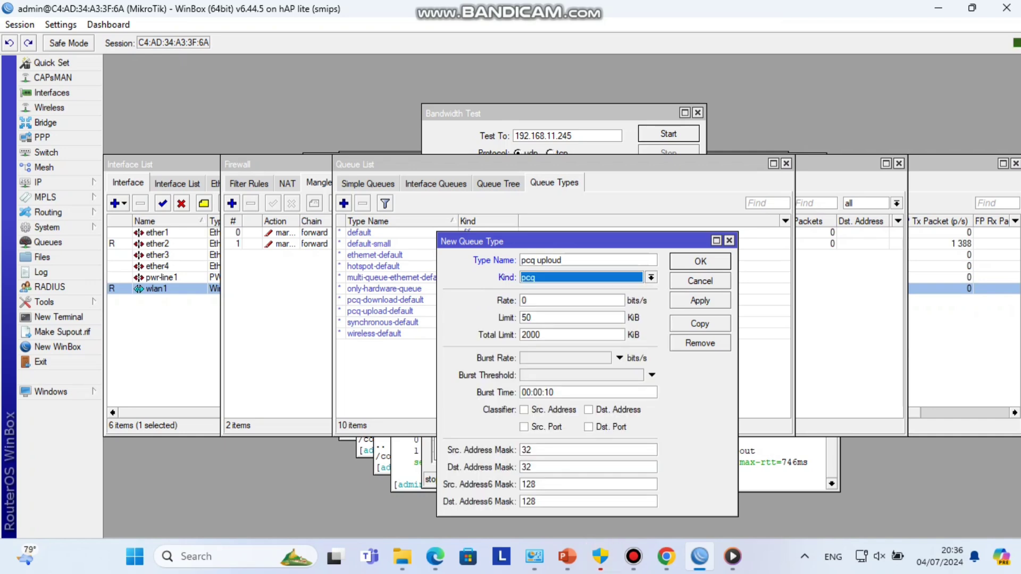
click(524, 410)
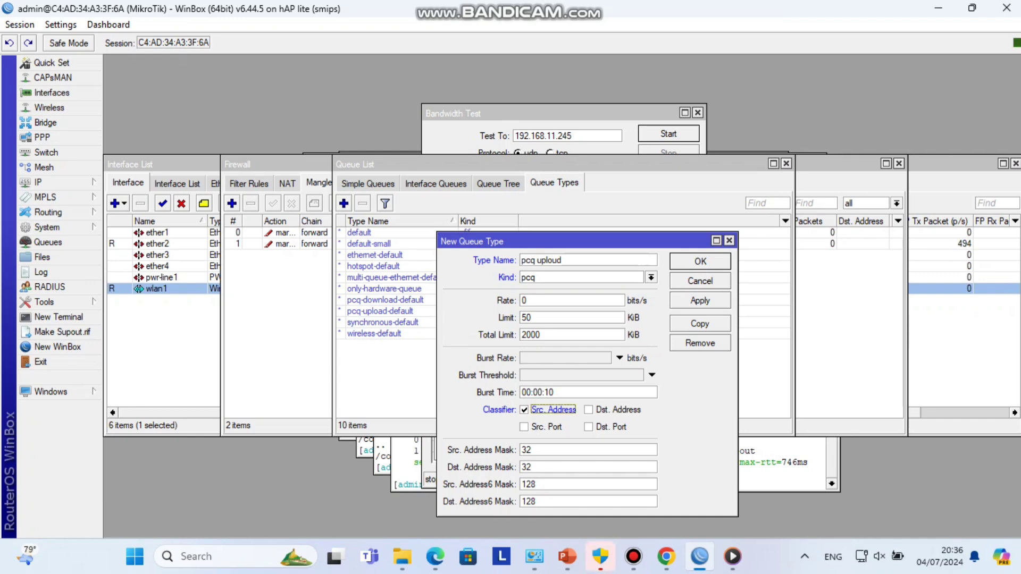
click(700, 301)
key(Return)
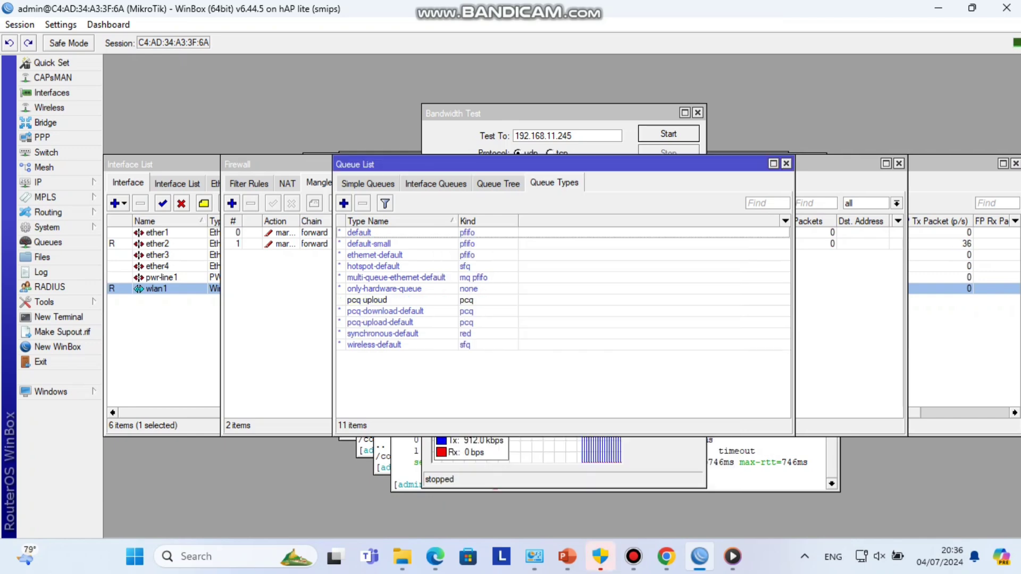
- Begin a pcq-kind queue type named 'pcq download', then leave WinBox and return to it
click(343, 203)
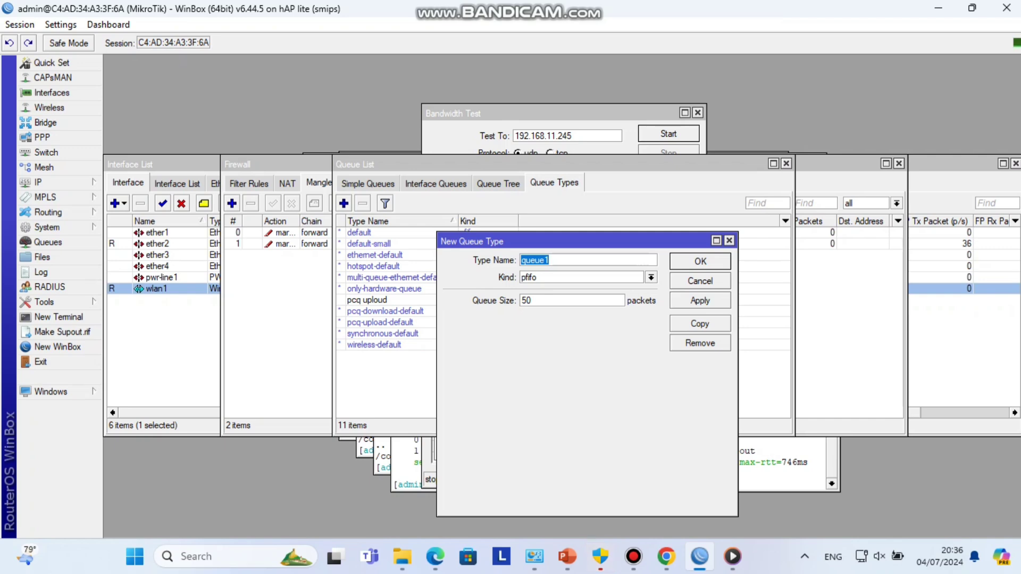
text(pcq download)
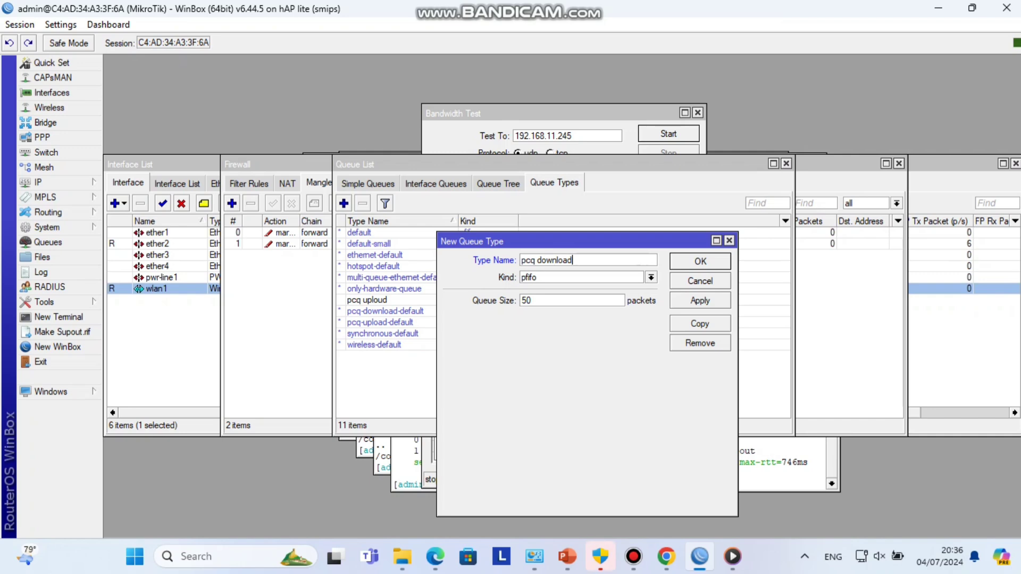
click(651, 277)
click(526, 319)
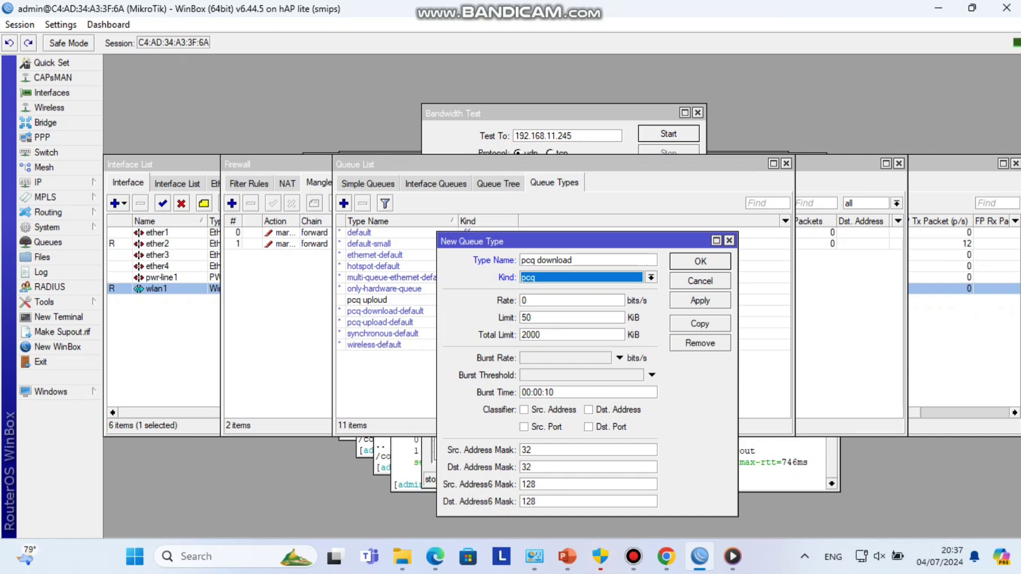
key(shift+Tab)
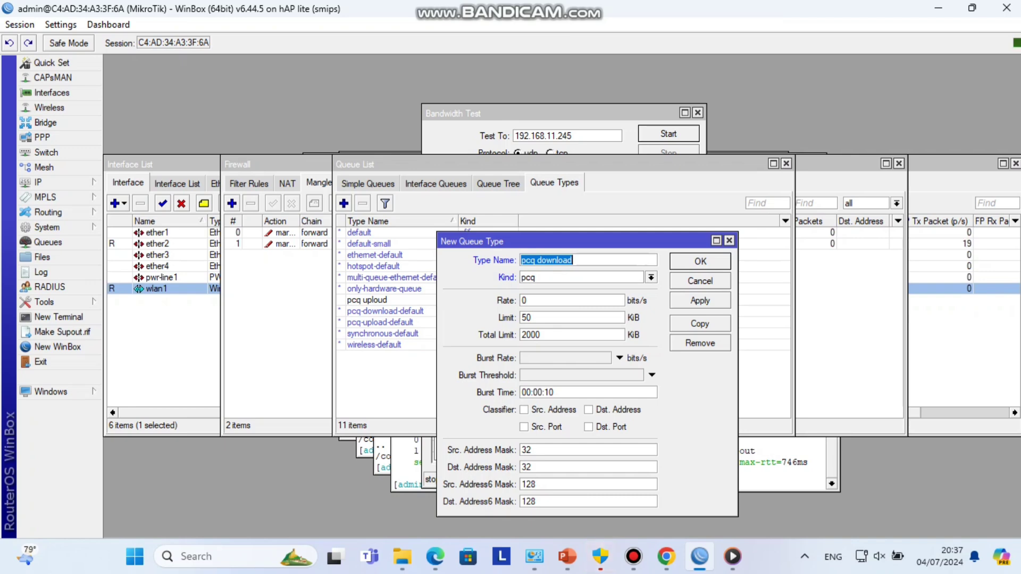
key(alt+Tab)
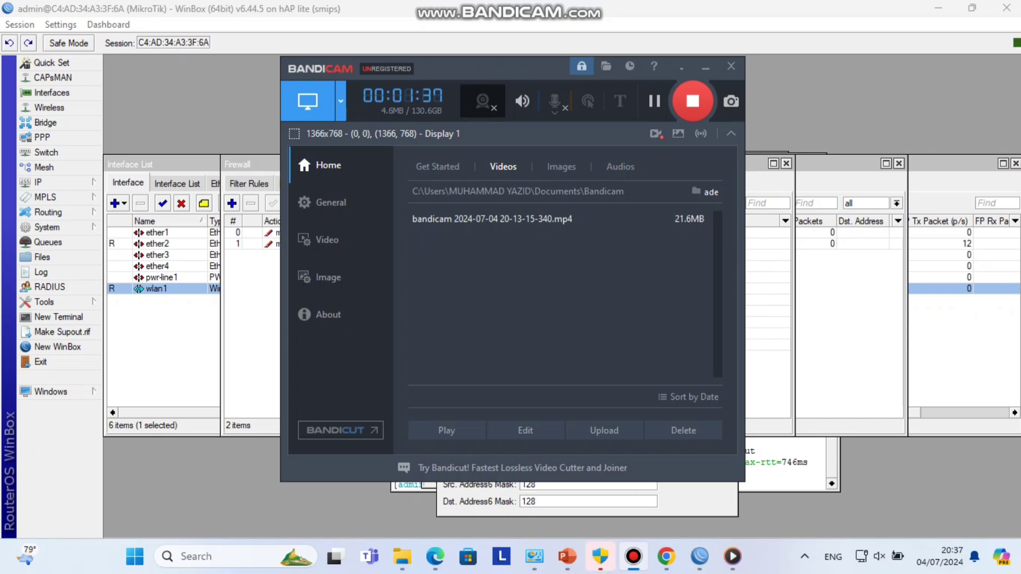
key(alt+Tab)
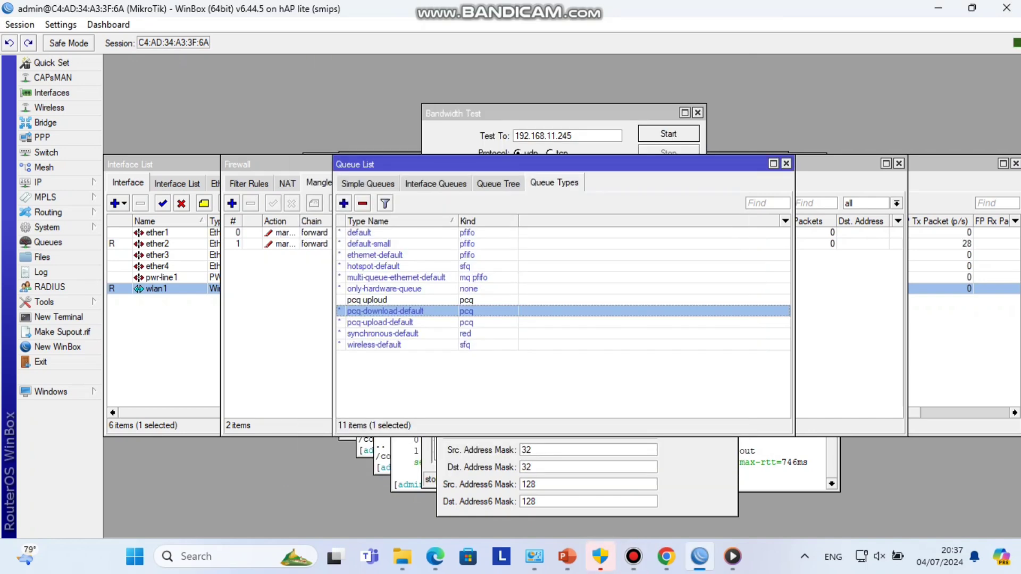
- Create the 'pcq download' pcq queue type classified by destination address and save it
click(344, 203)
text(pcq)
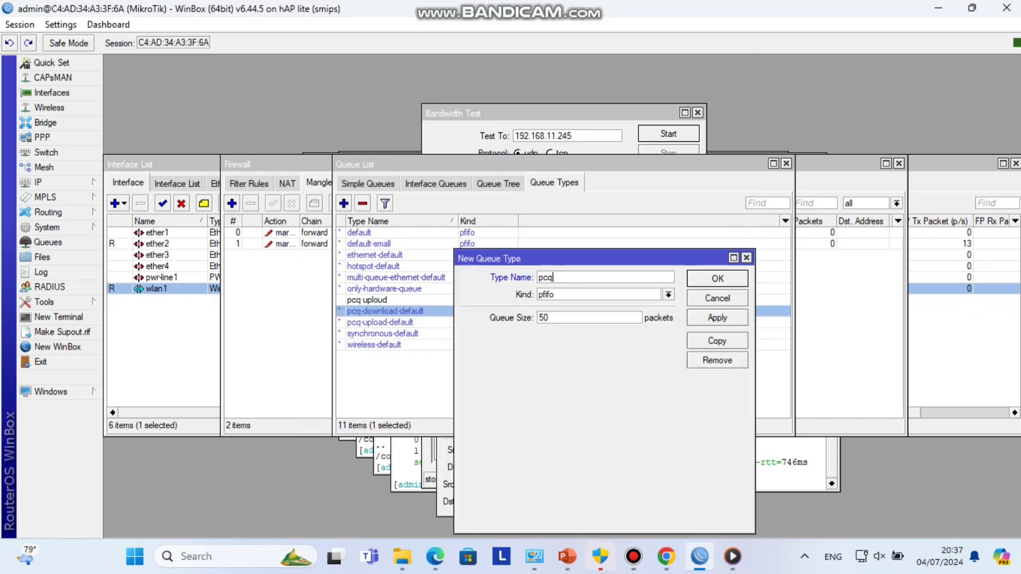
text( download)
click(668, 294)
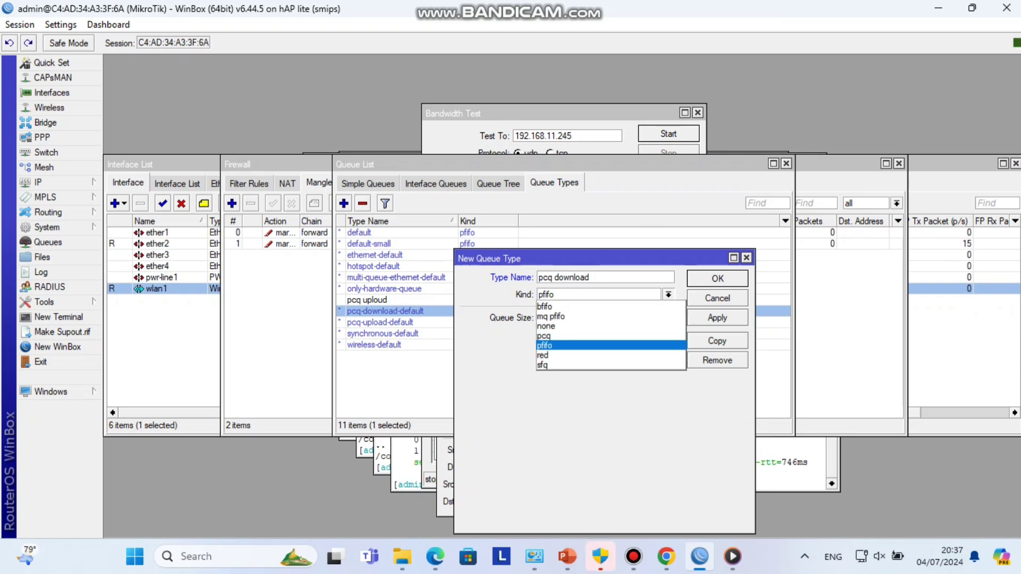
click(558, 336)
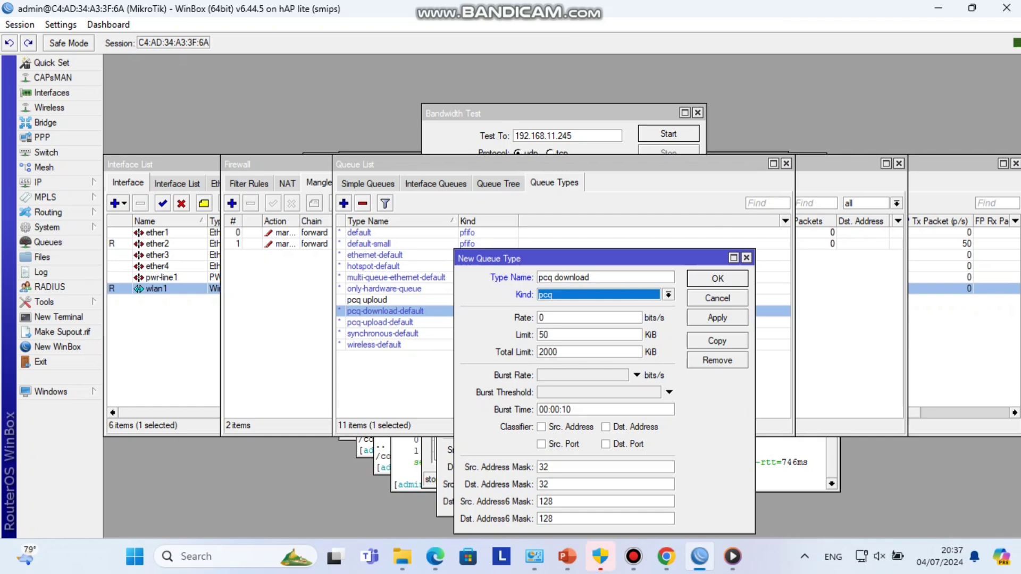
click(606, 427)
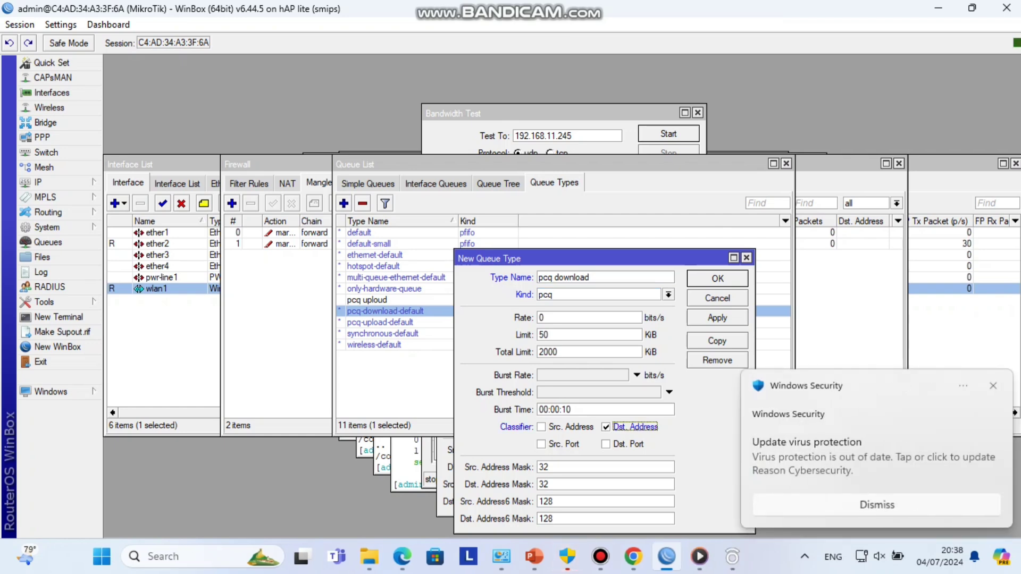
click(718, 317)
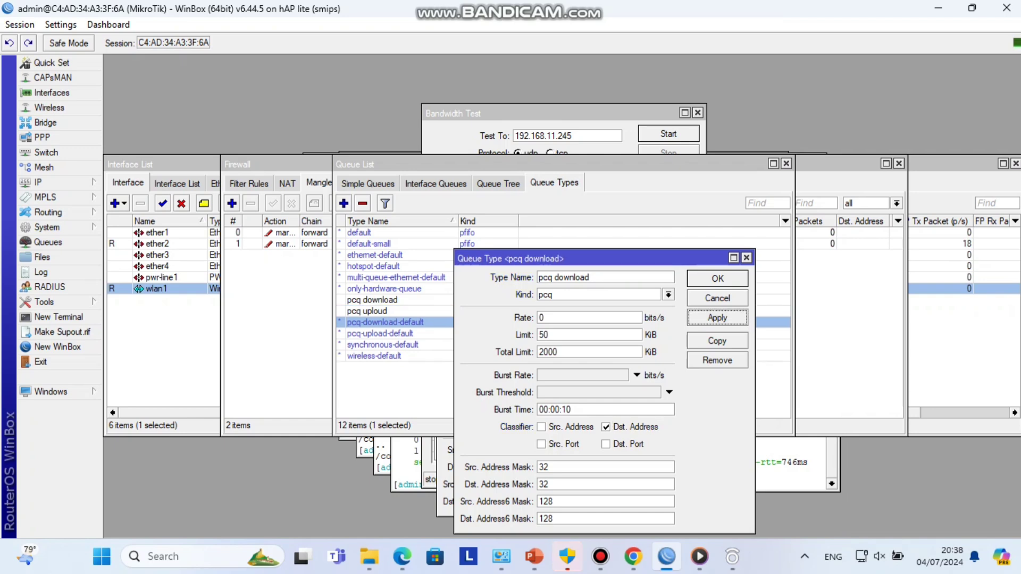
click(717, 278)
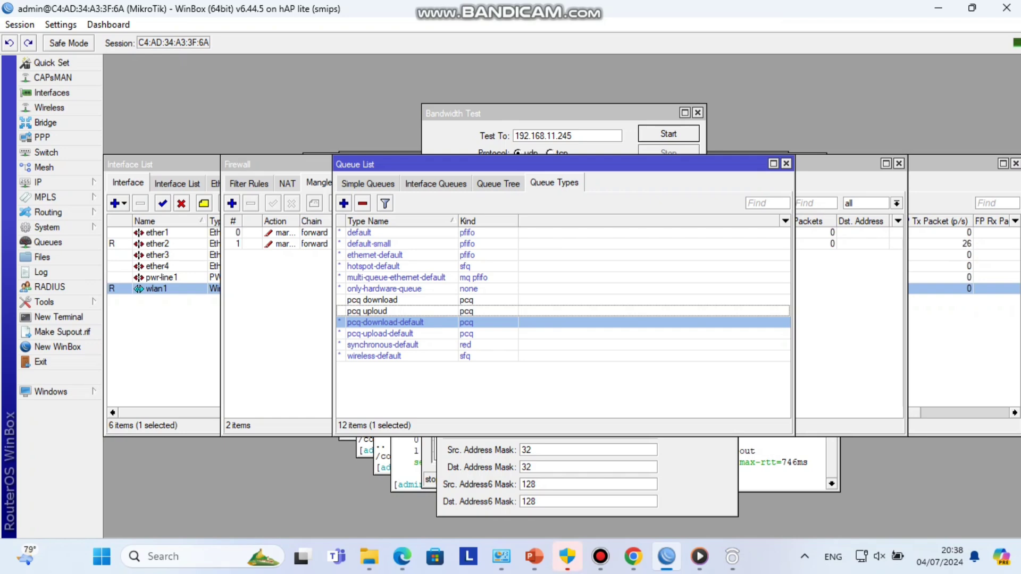
- Start a new simple queue and set its limit-at to 1m for both upload and download
click(368, 183)
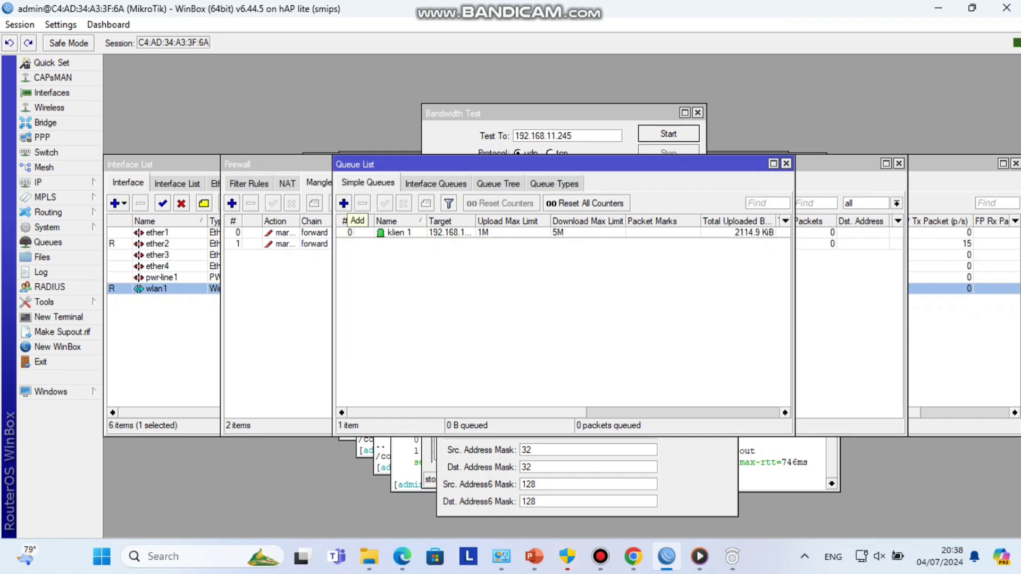
click(344, 204)
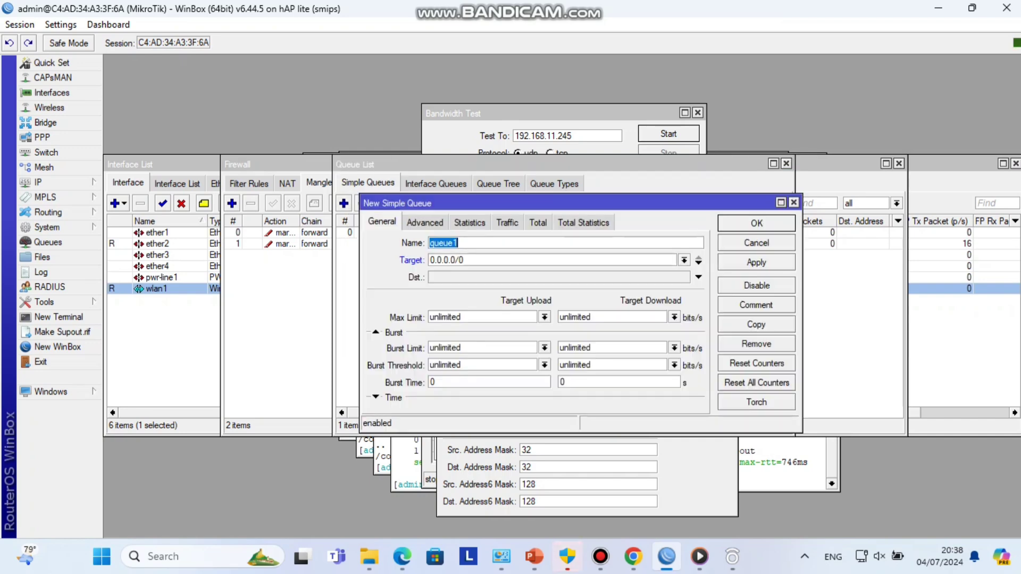
click(425, 222)
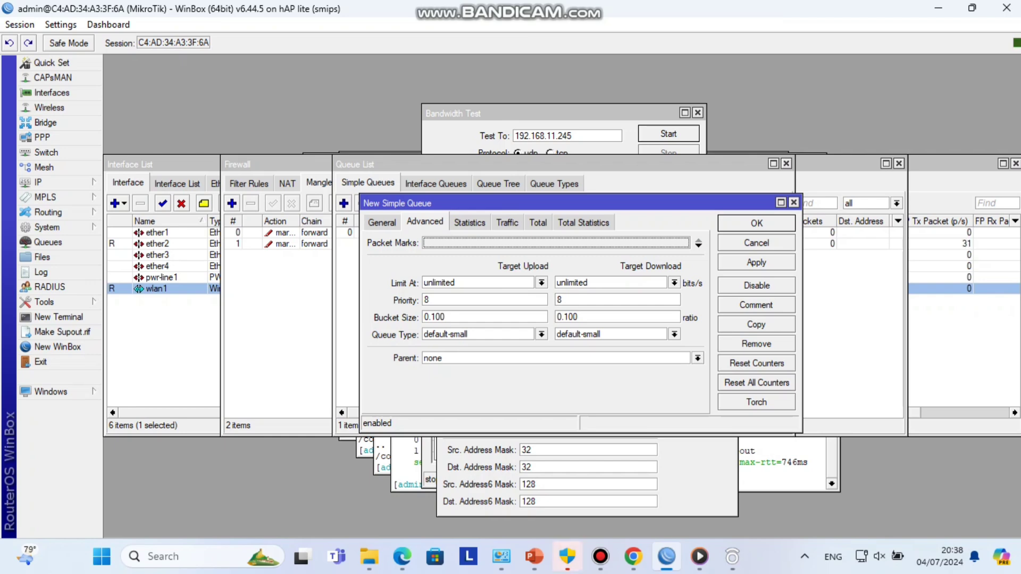
click(426, 242)
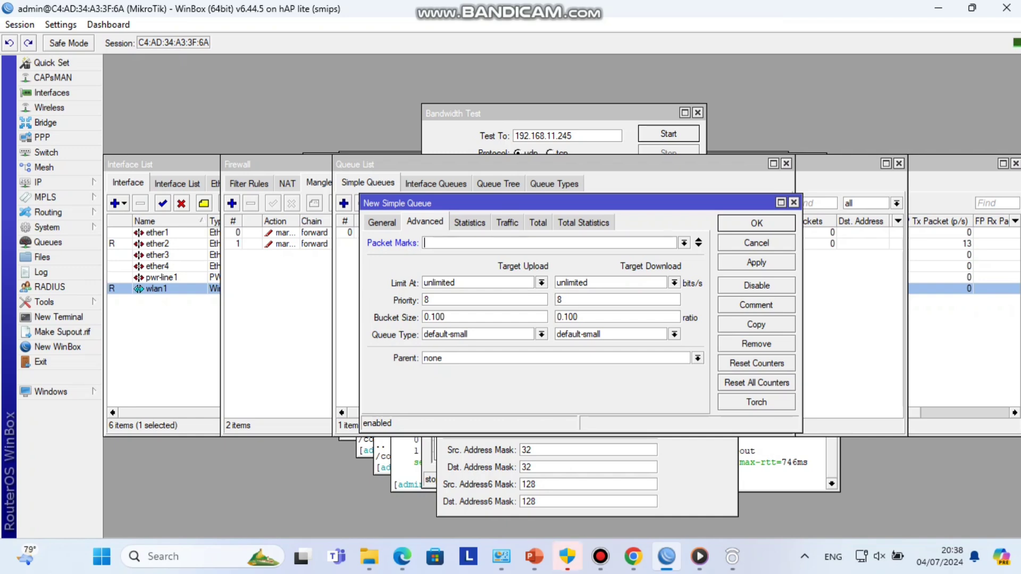
key(Tab)
text(1m)
double_click(572, 282)
text(1m)
- Set the upload queue type to pcq download and the download queue type to pcq uploud
click(542, 334)
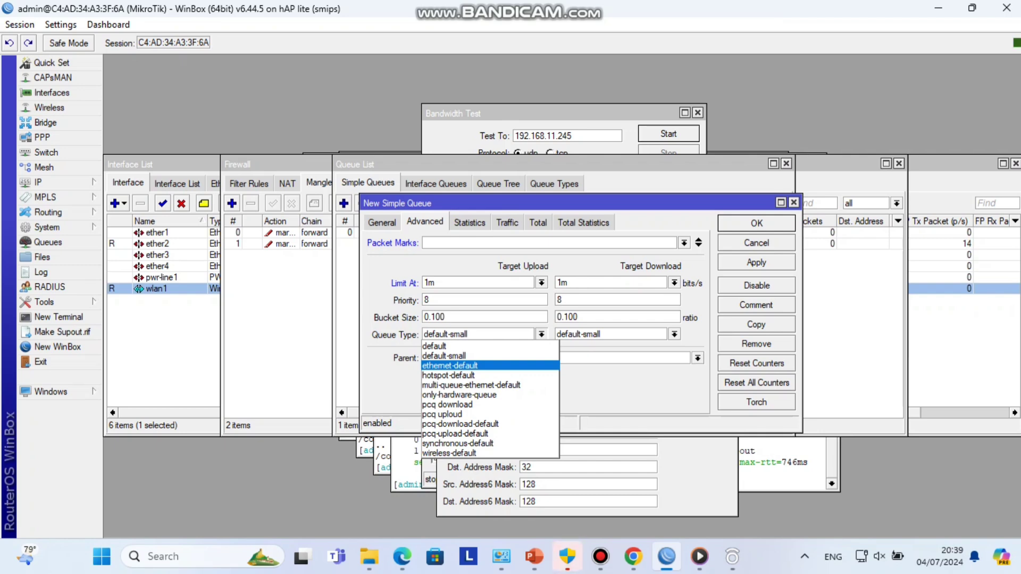
key(Down)
key(Down)
key(Down)
key(Down)
key(Return)
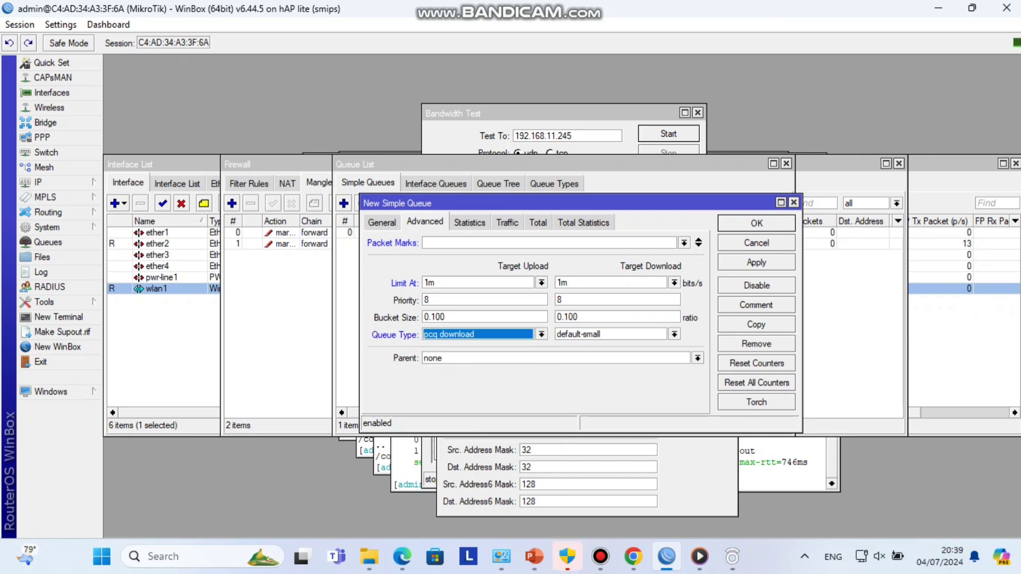
click(674, 334)
key(Down)
key(Down)
key(Down)
key(Down)
key(Down)
key(Down)
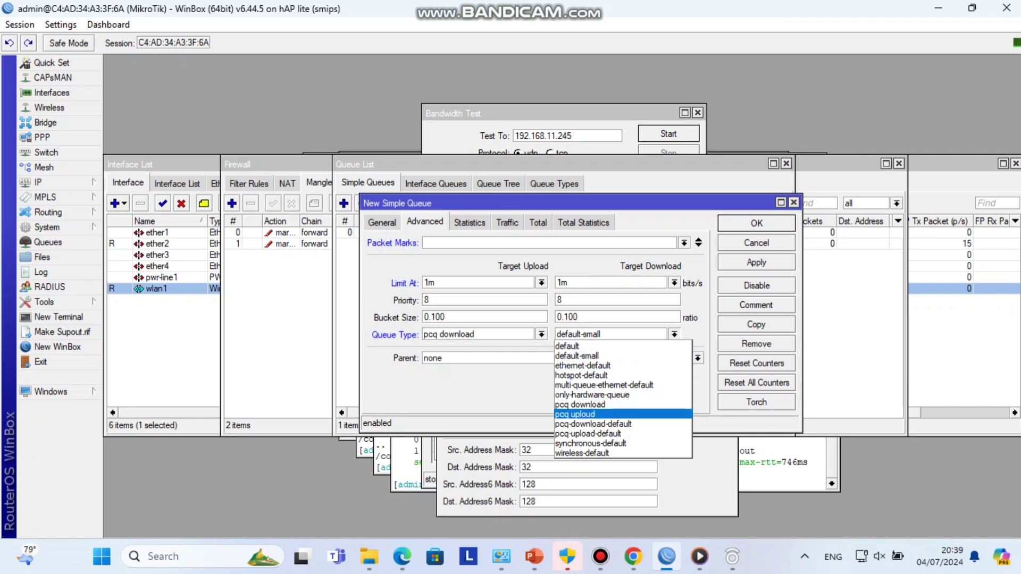
key(Return)
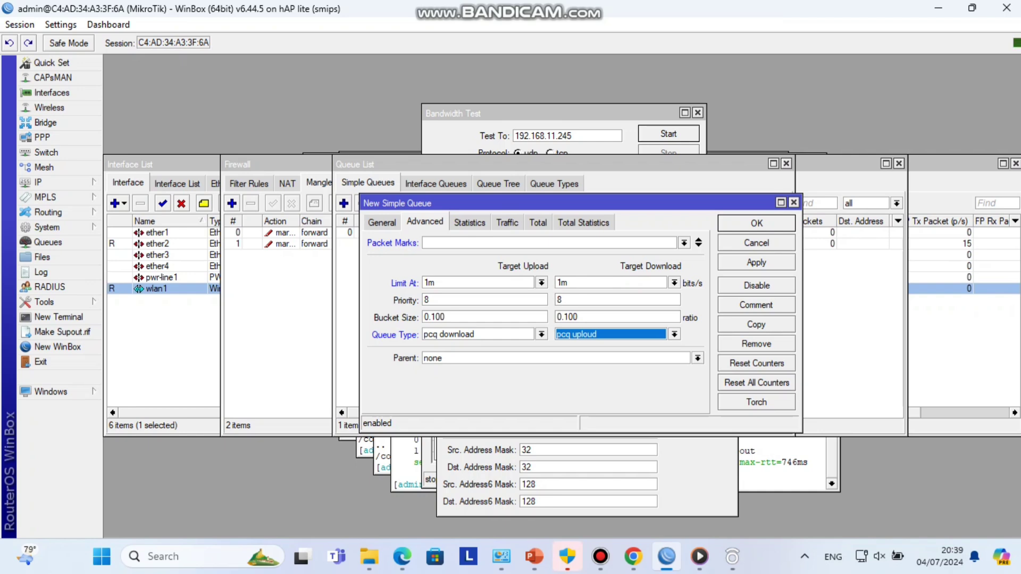
- Name the simple queue client1 and paste 192.168.11.206 as its target
key(ctrl+shift+Tab)
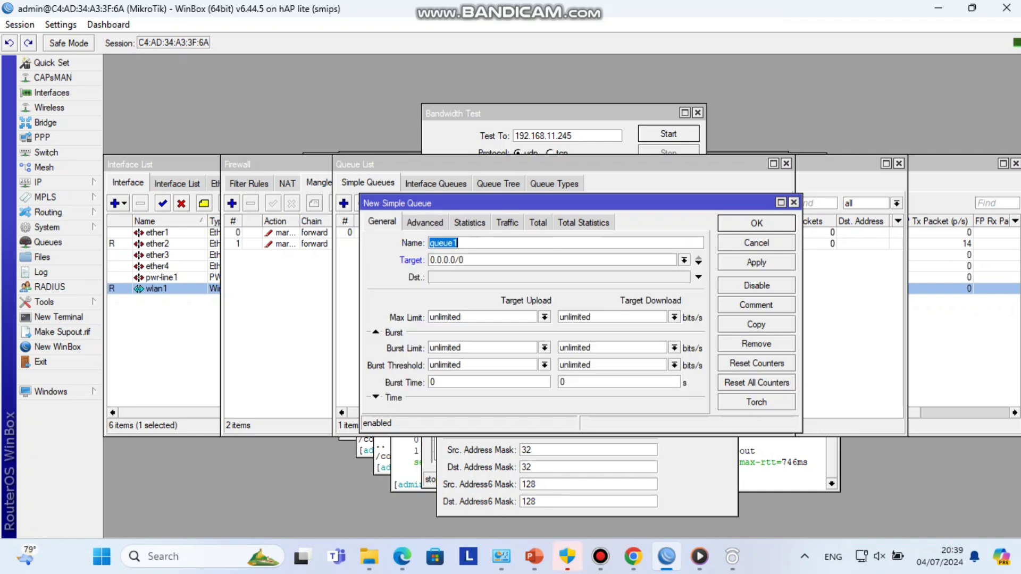
text(client1)
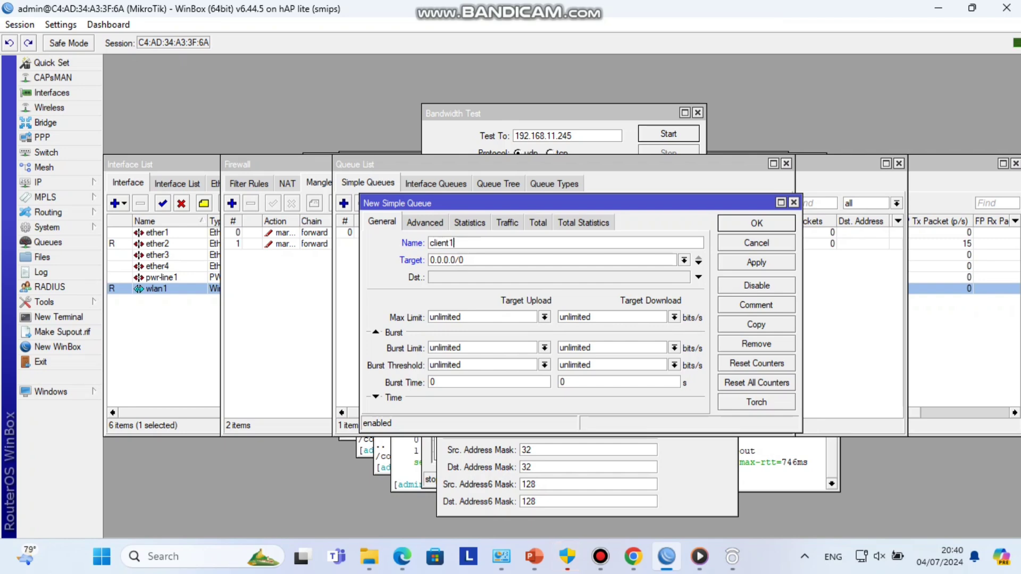
key(Tab)
right_click(503, 258)
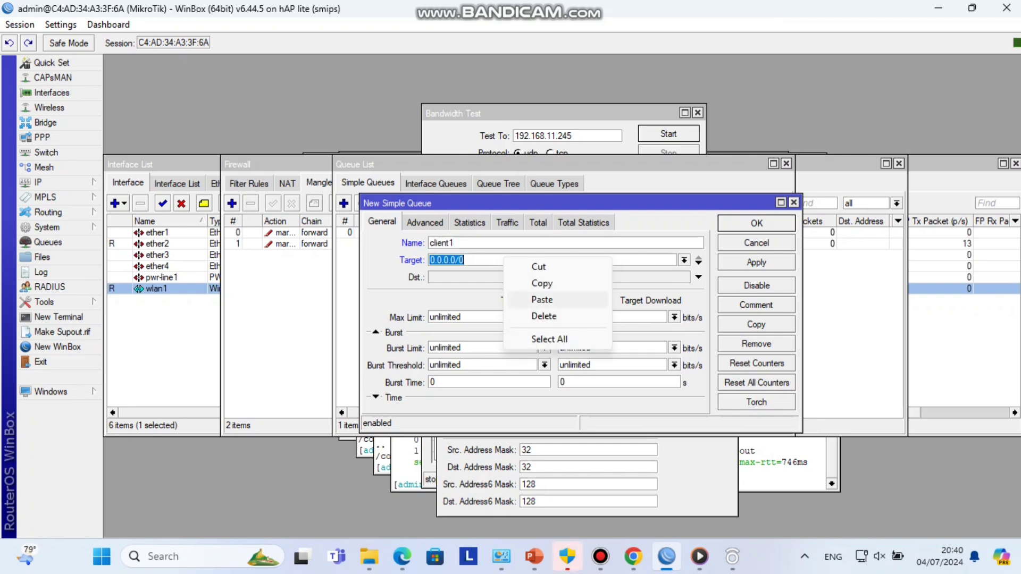
click(537, 299)
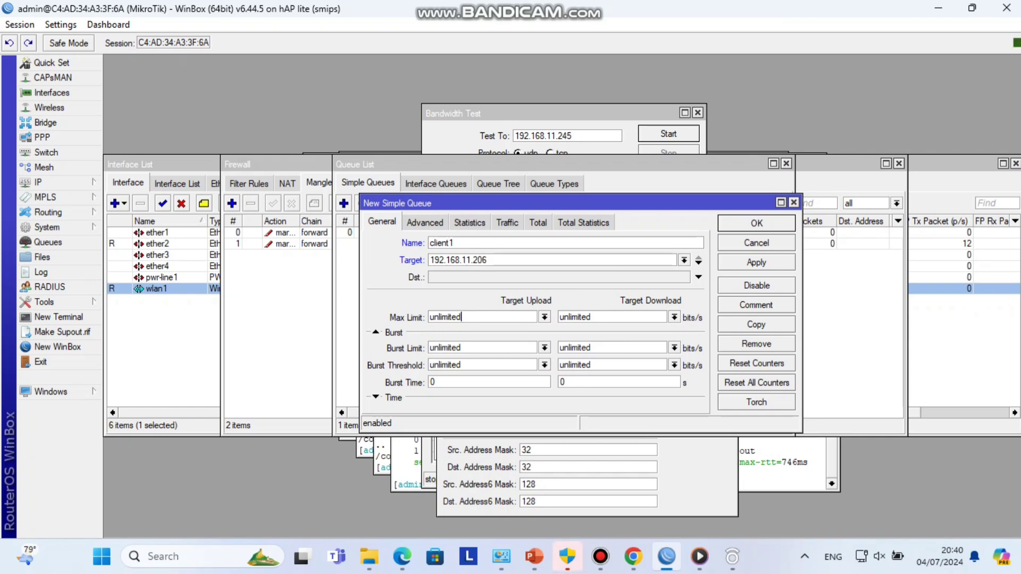
- Set both upload and download max limits to 1M and save the client1 queue
click(545, 317)
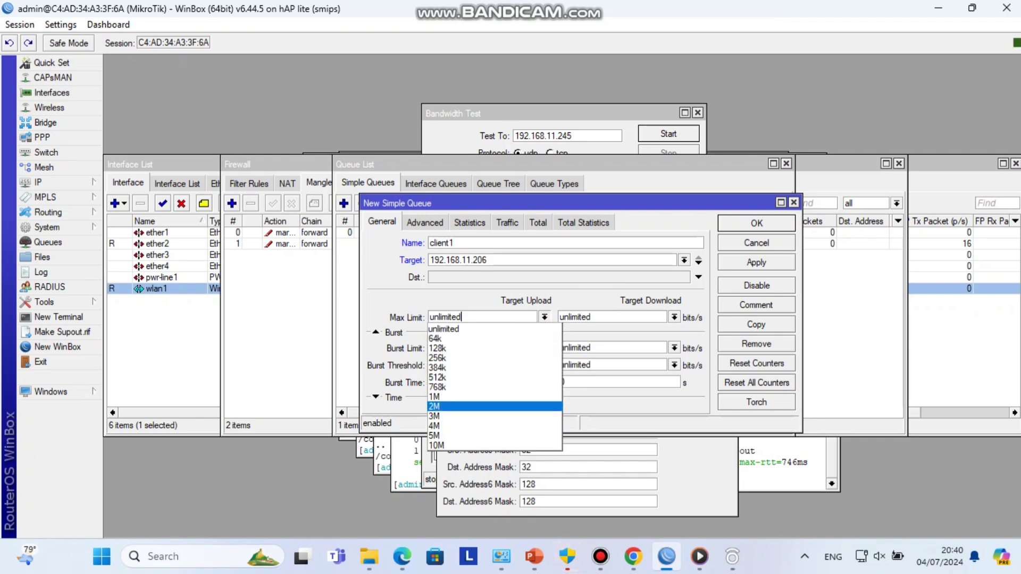
click(434, 397)
click(674, 317)
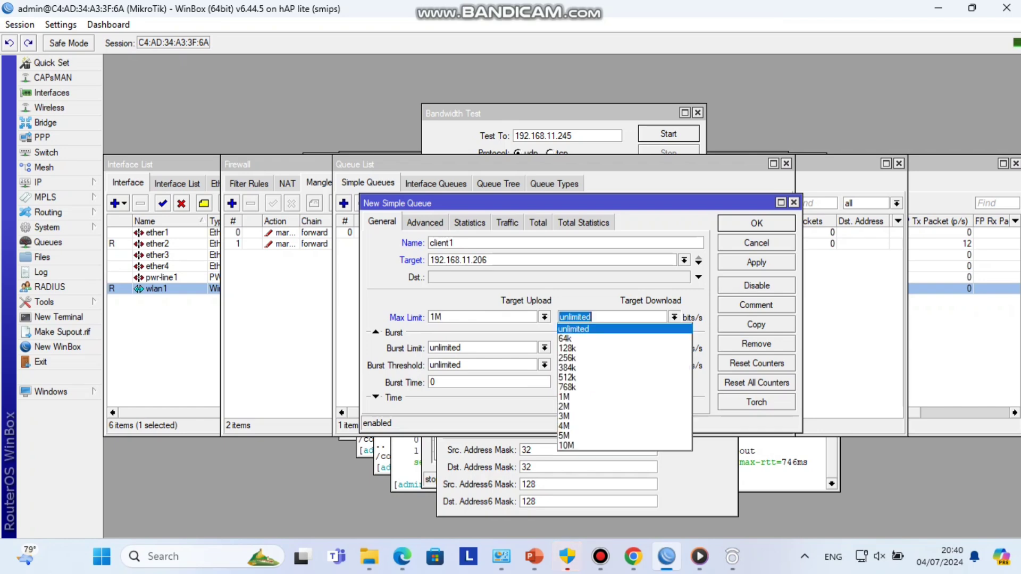
click(565, 397)
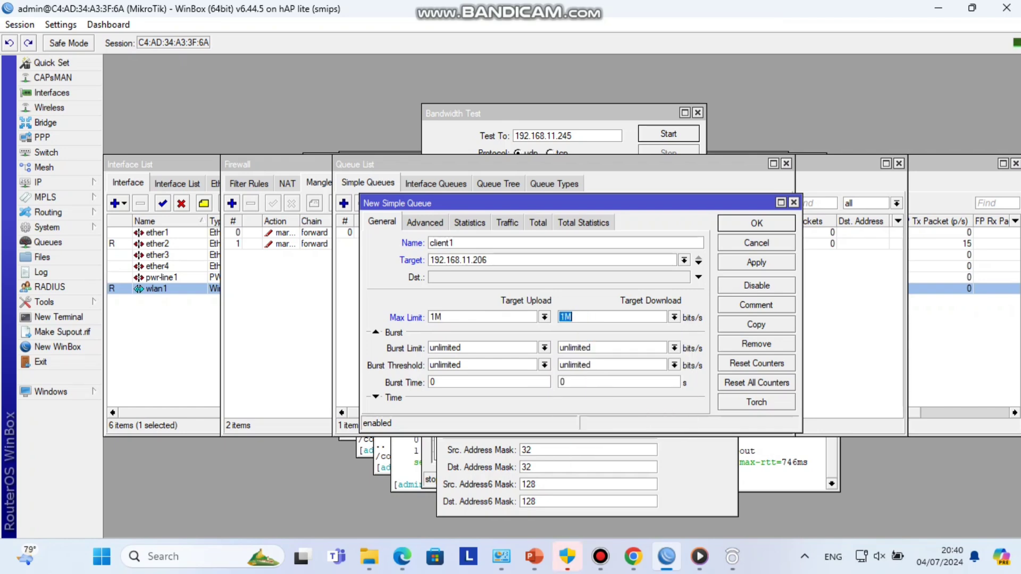
click(756, 263)
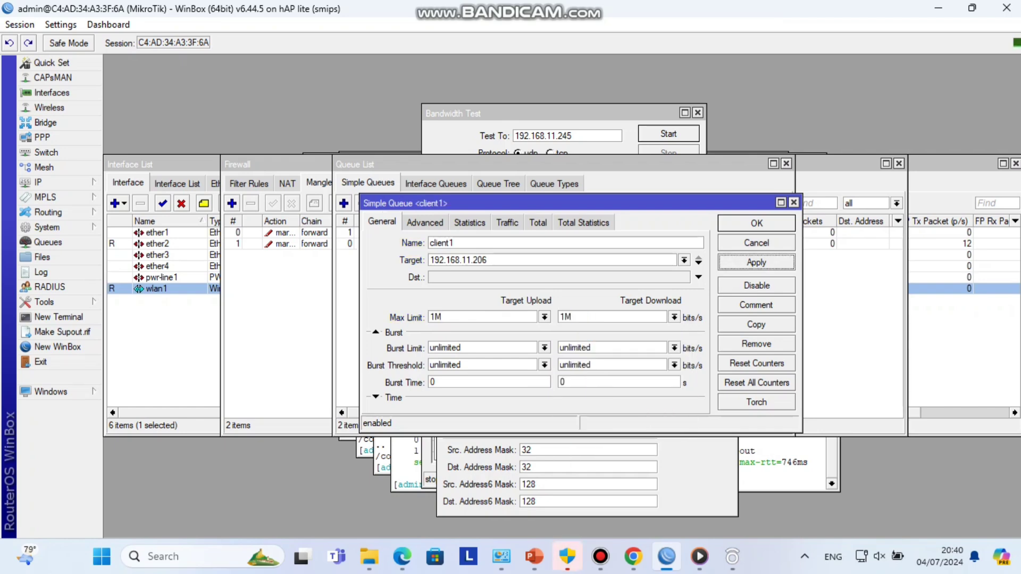
key(Return)
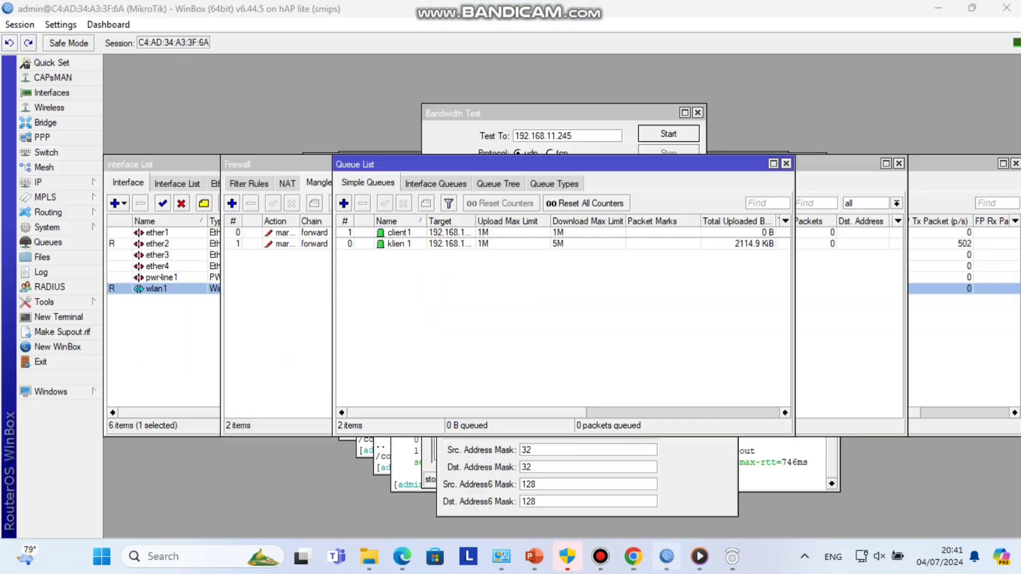
key(alt+Tab)
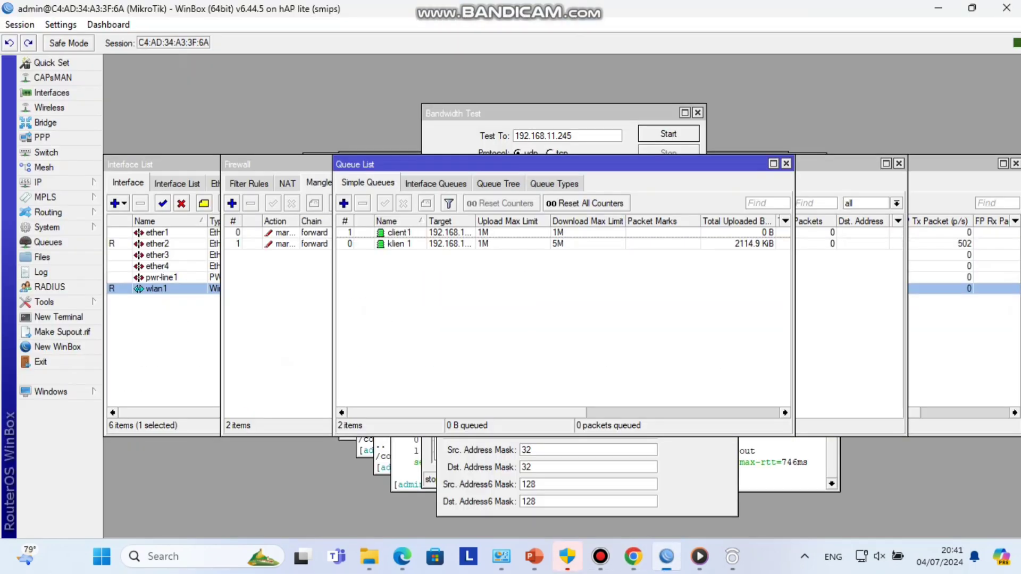